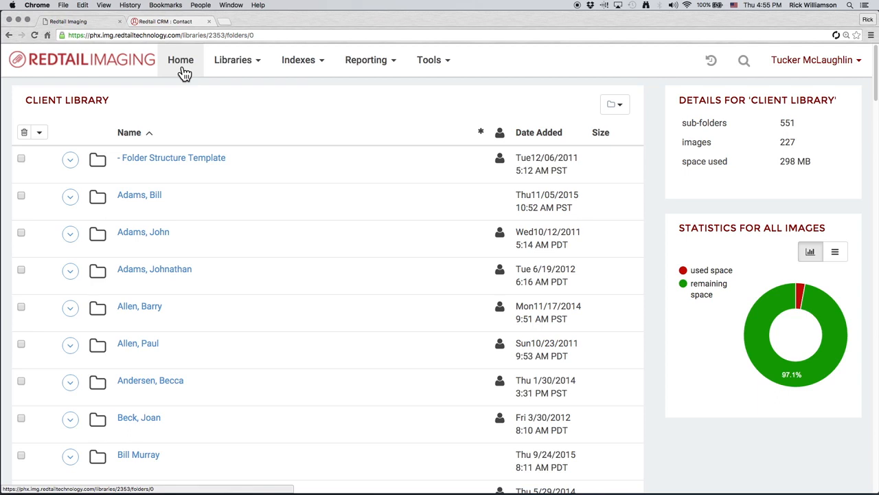
- Browse the Libraries, Indexes, Reporting, Tools and user account menus to see the available options
click(226, 71)
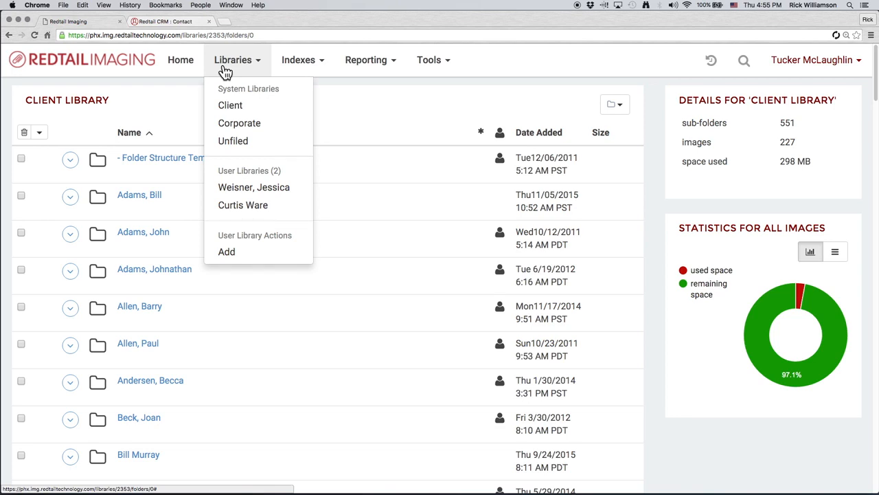
click(302, 66)
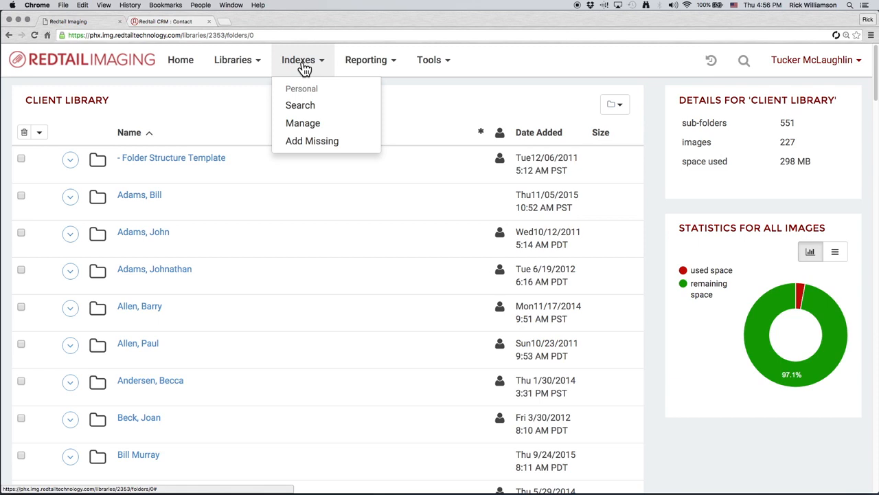
mouse_move(341, 69)
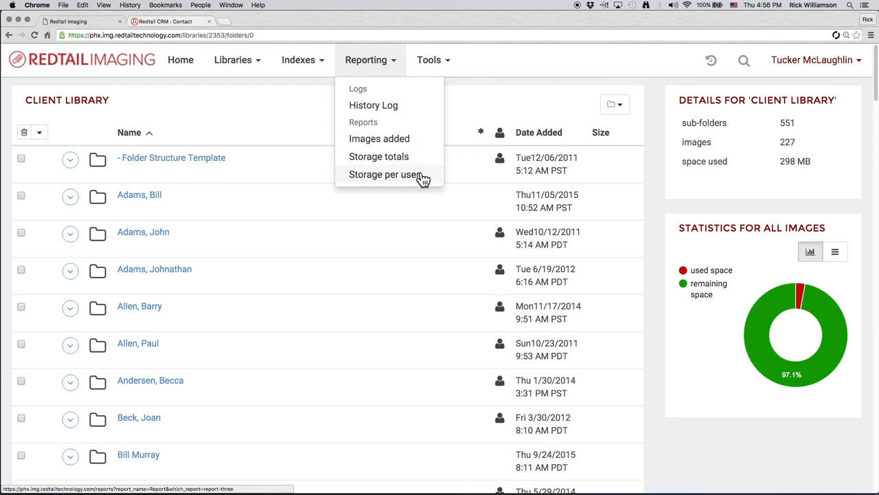
click(445, 68)
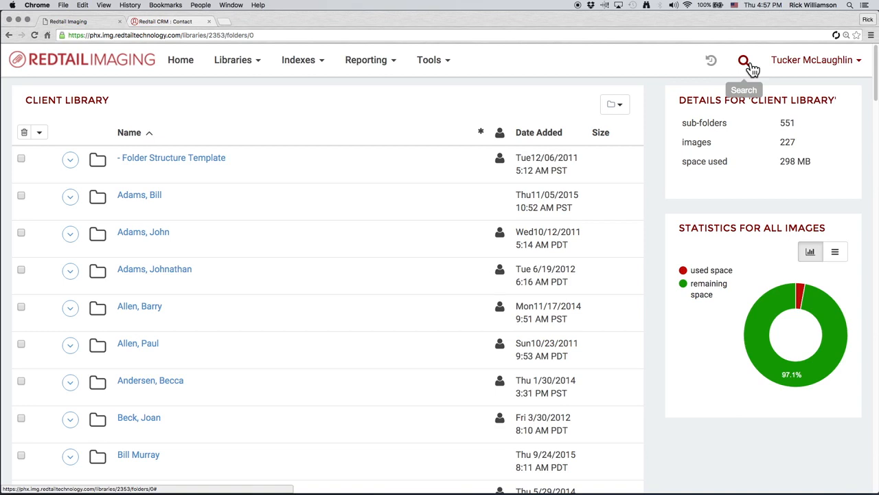
click(824, 65)
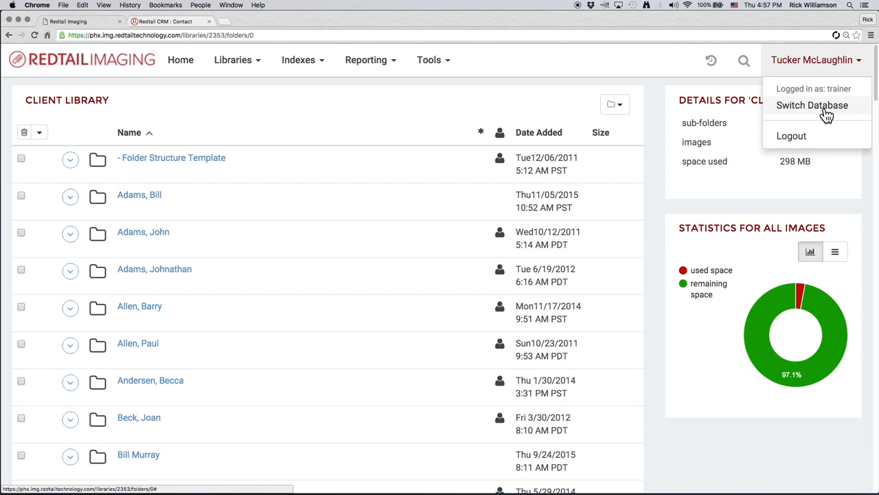
click(807, 72)
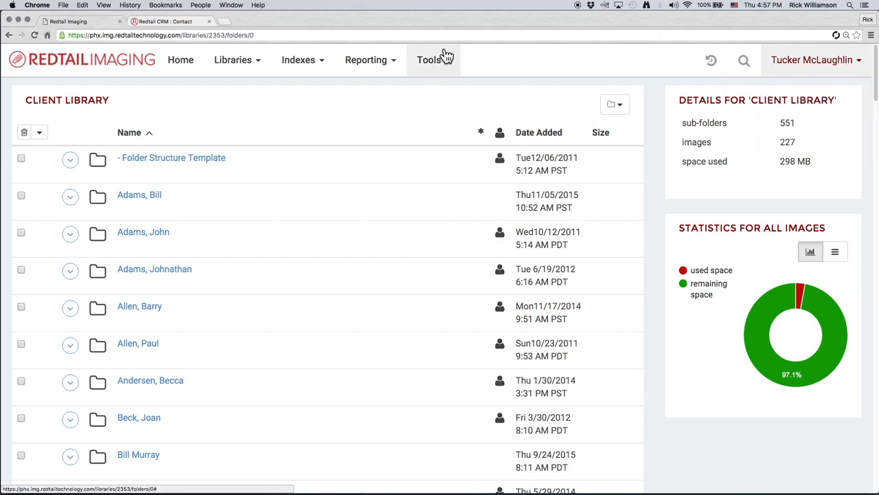
click(248, 73)
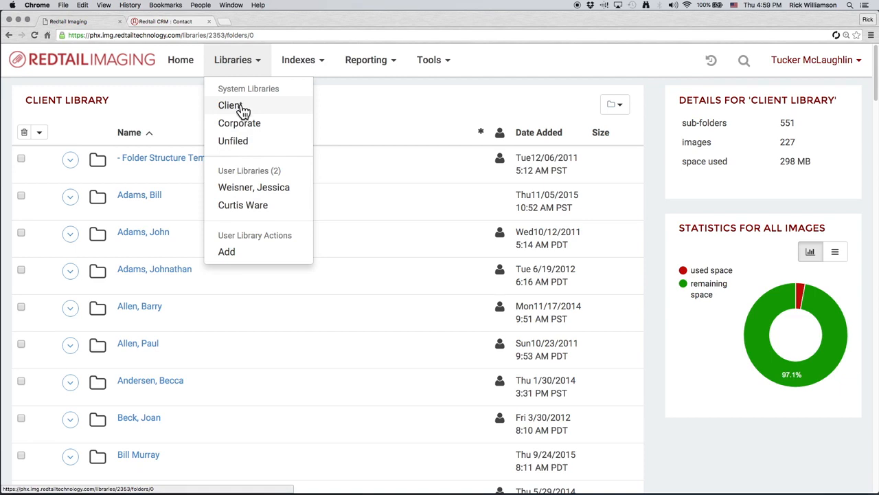
- Add a new user library named Ricky Redtail
click(267, 255)
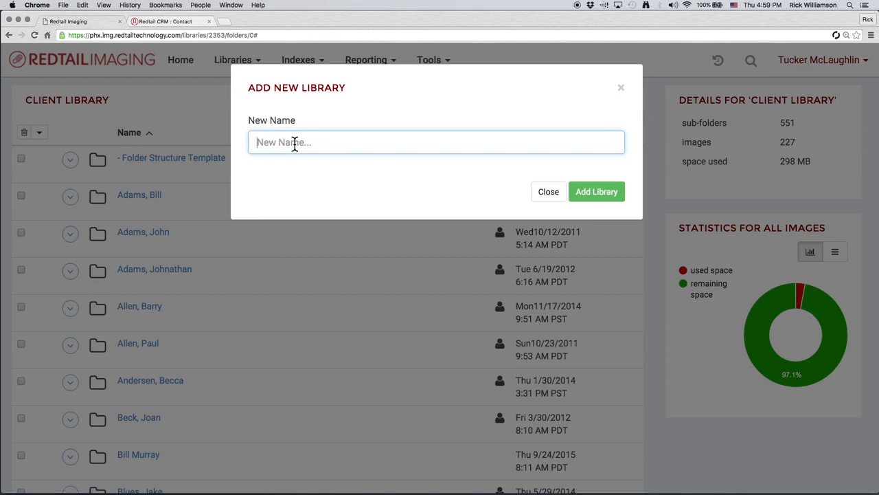
text(Ricky Redtail)
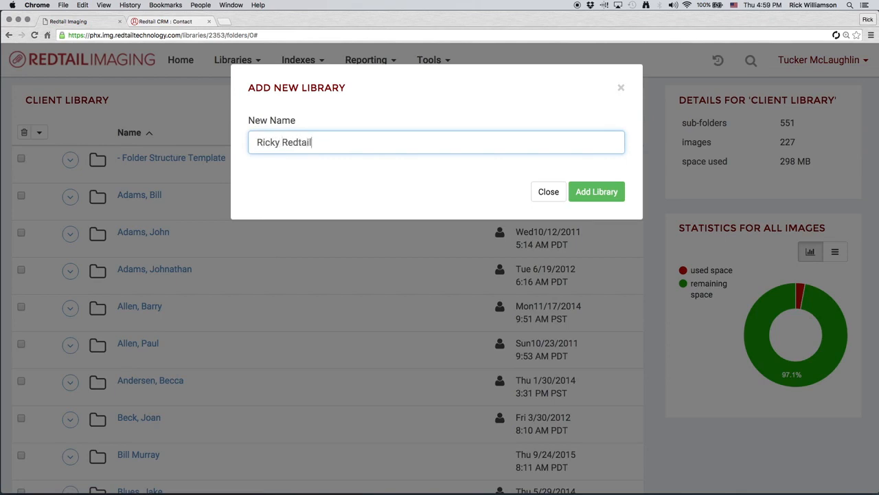
click(602, 193)
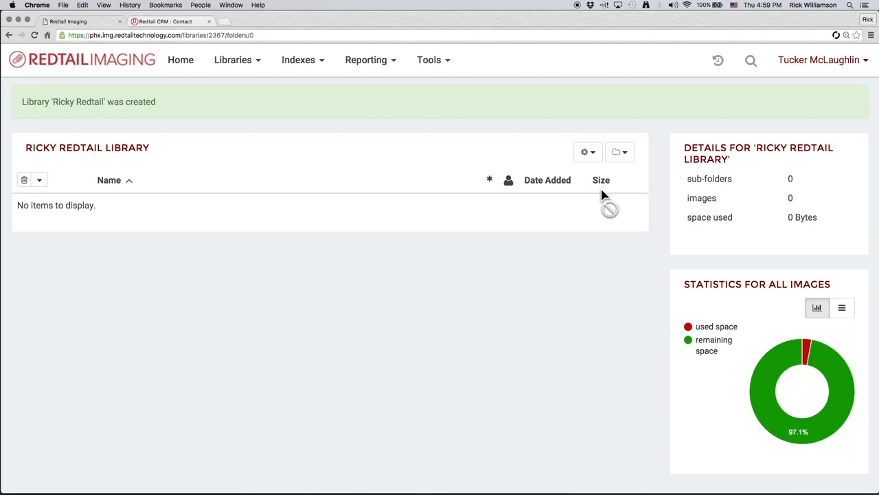
- Return to the client library and check the first five folders in the list
click(189, 69)
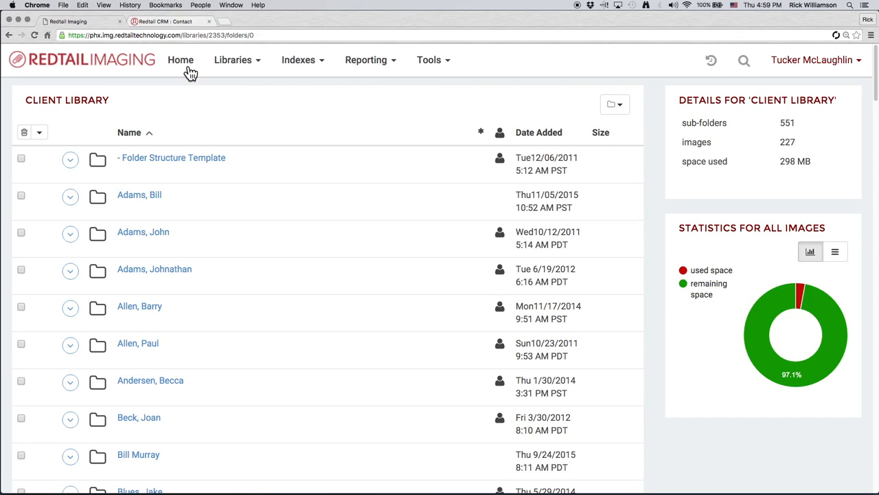
click(22, 159)
click(21, 198)
click(20, 233)
click(20, 270)
click(21, 308)
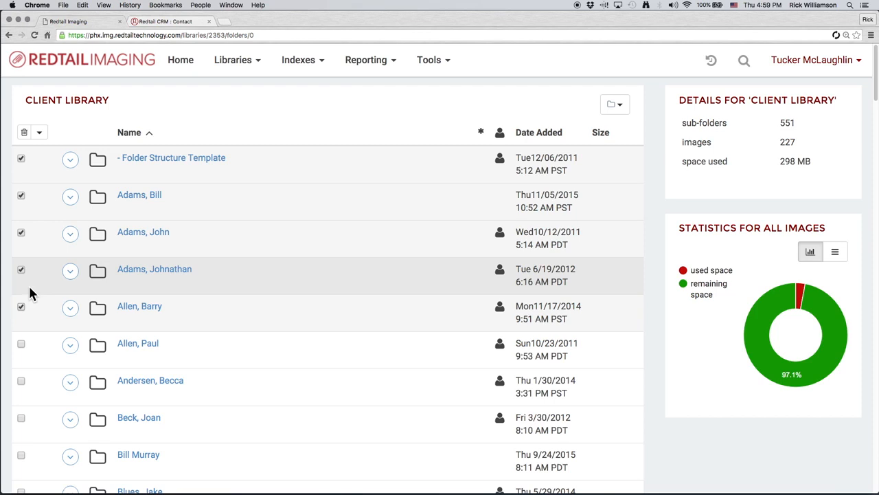
- Open deletion of the checked folders, enter delete as confirmation, and close the dialog without deleting
click(24, 134)
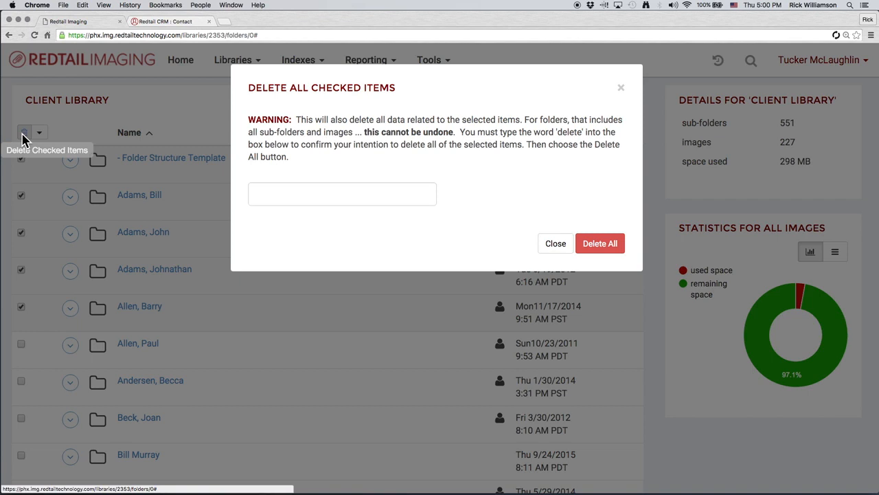
click(343, 197)
text(delete)
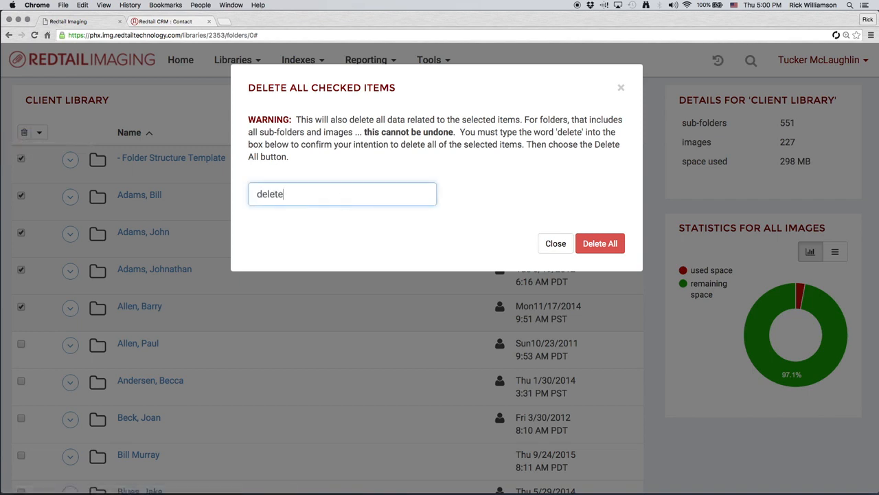
click(547, 246)
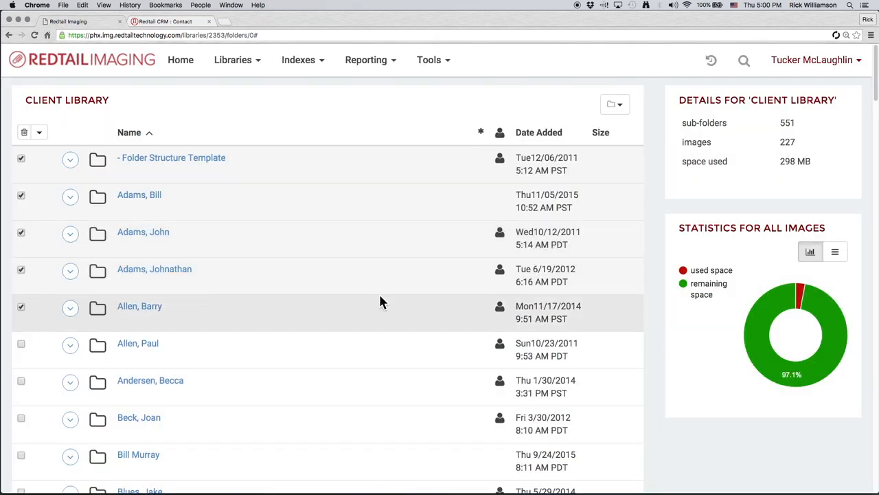
- Examine the bulk selection options and a folder's action menu, and re-sort the list by Name
click(40, 134)
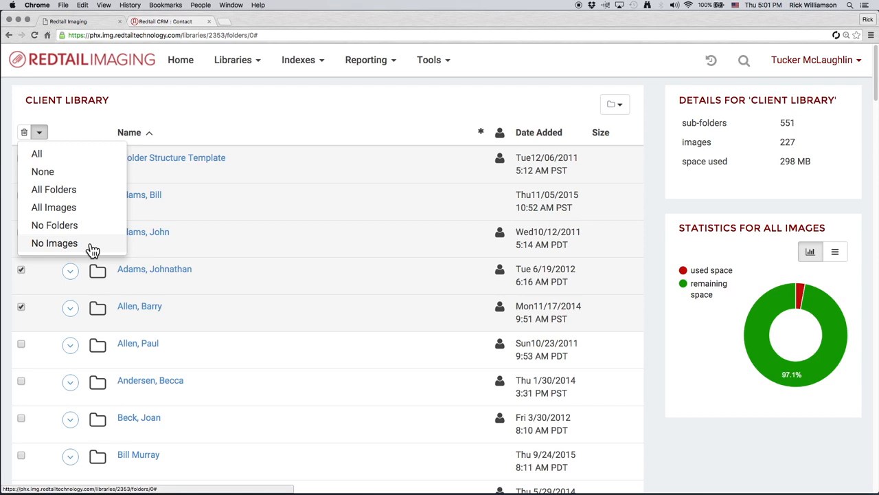
click(194, 114)
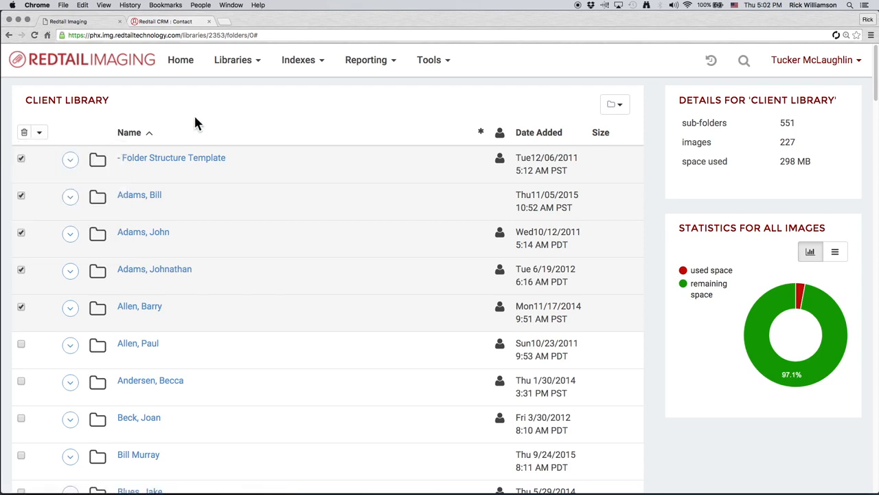
click(71, 163)
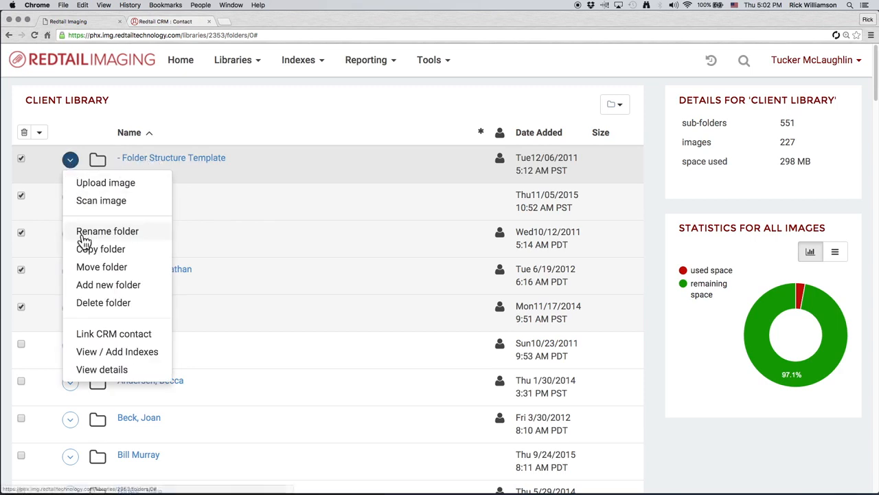
click(81, 129)
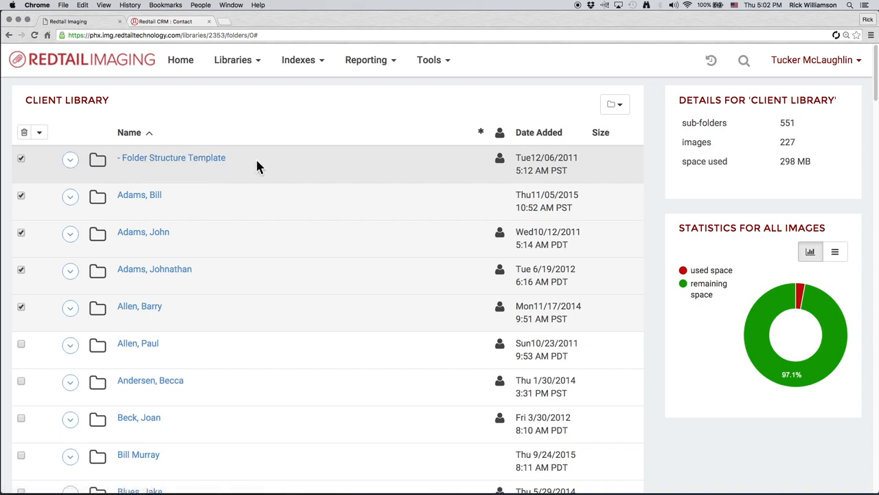
click(137, 136)
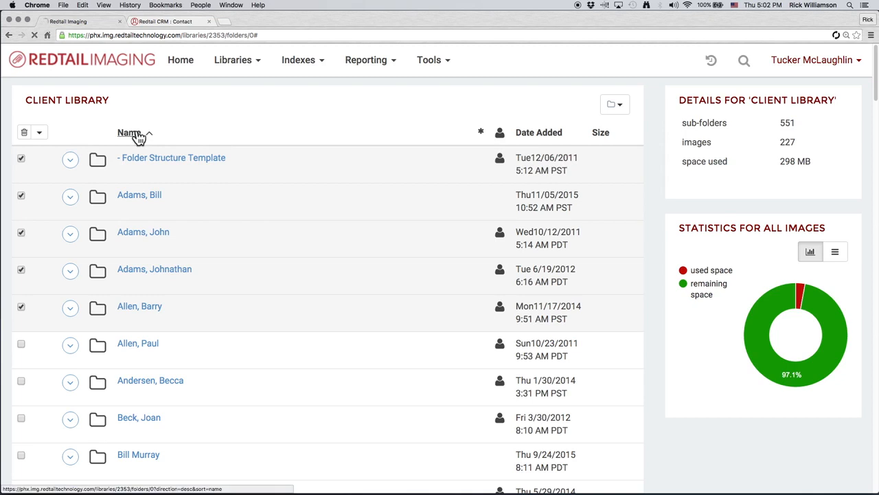
click(132, 138)
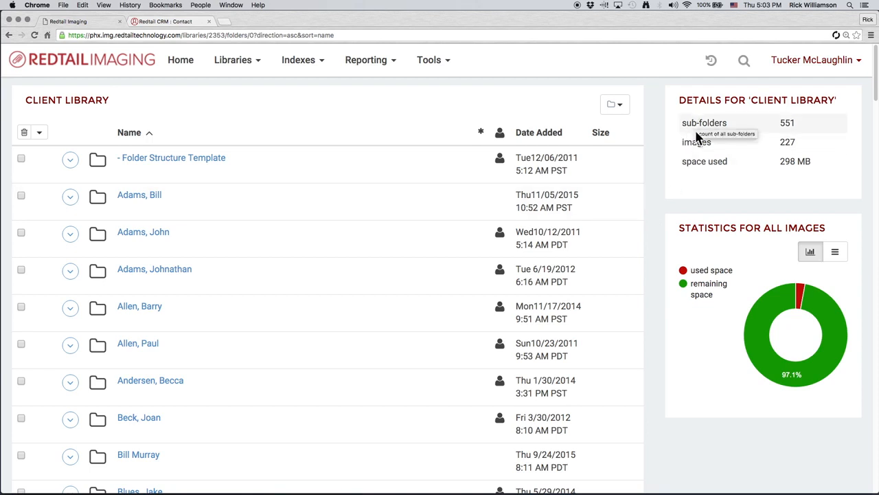
- Inspect the library details and switch the image statistics between table and chart views
mouse_move(698, 143)
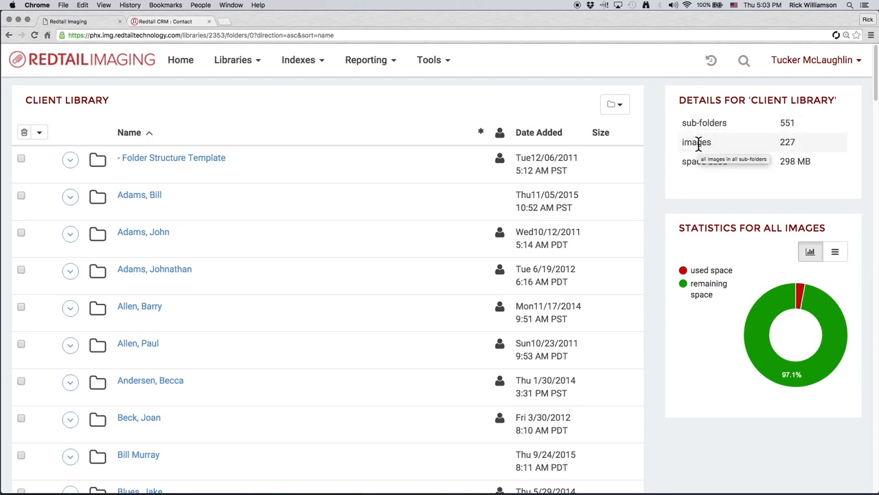
mouse_move(698, 169)
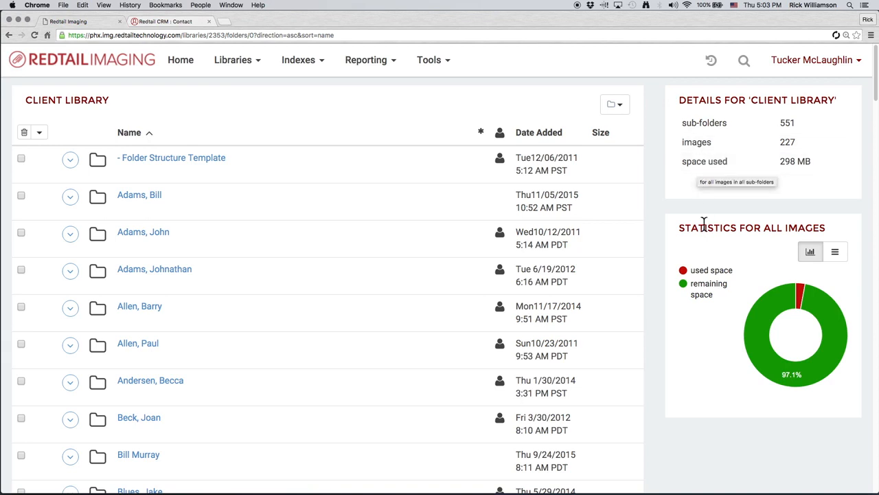
mouse_move(768, 338)
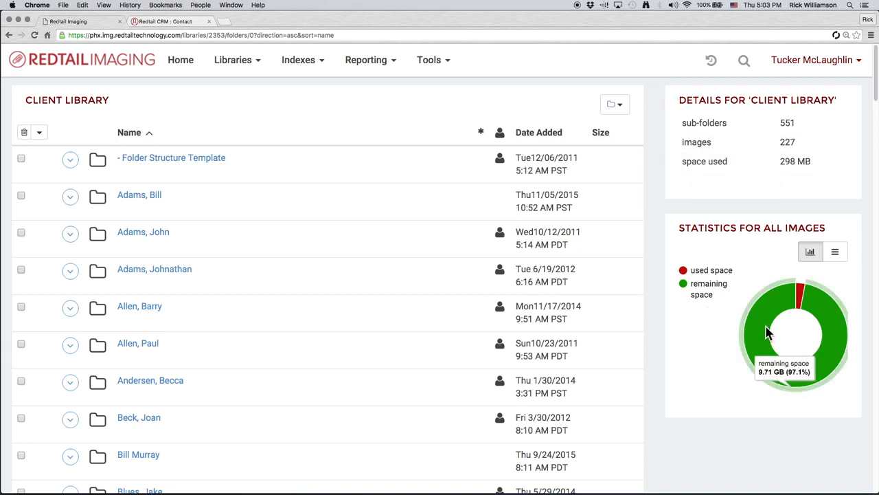
mouse_move(802, 290)
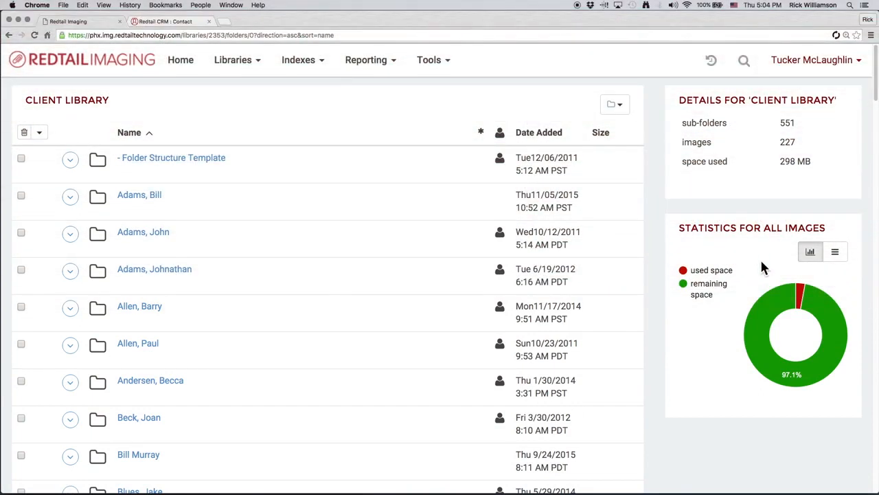
click(839, 261)
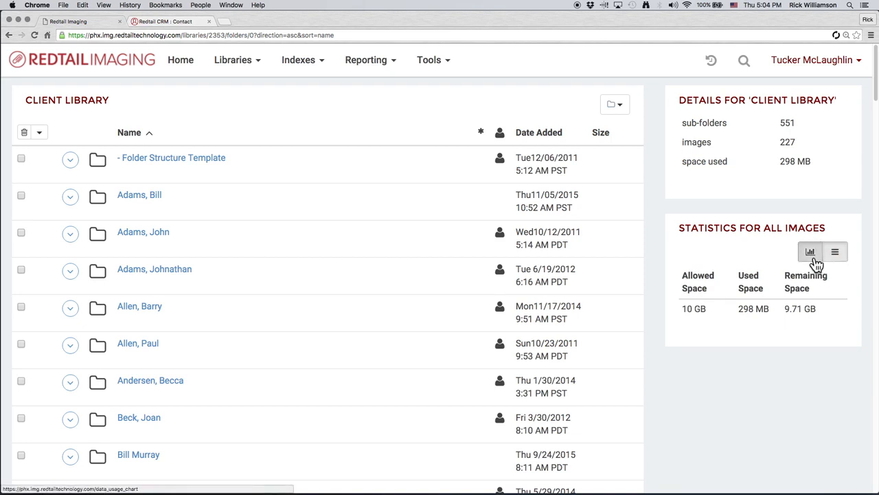
click(815, 262)
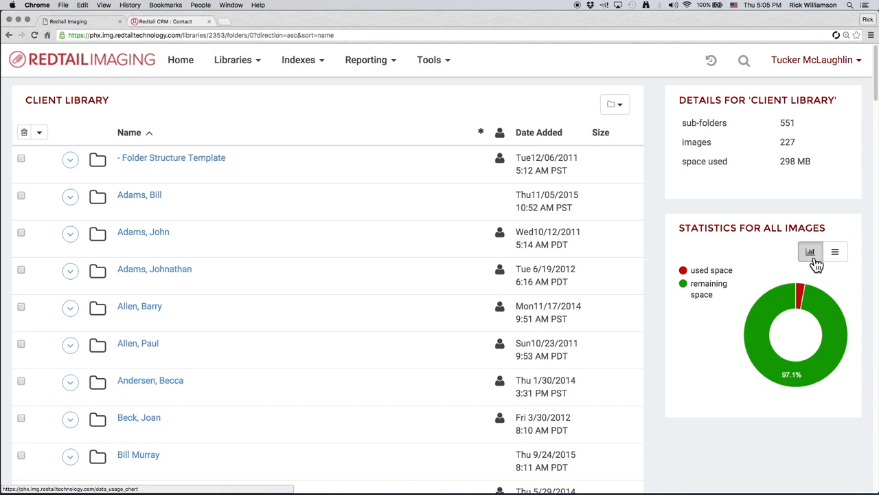
click(616, 107)
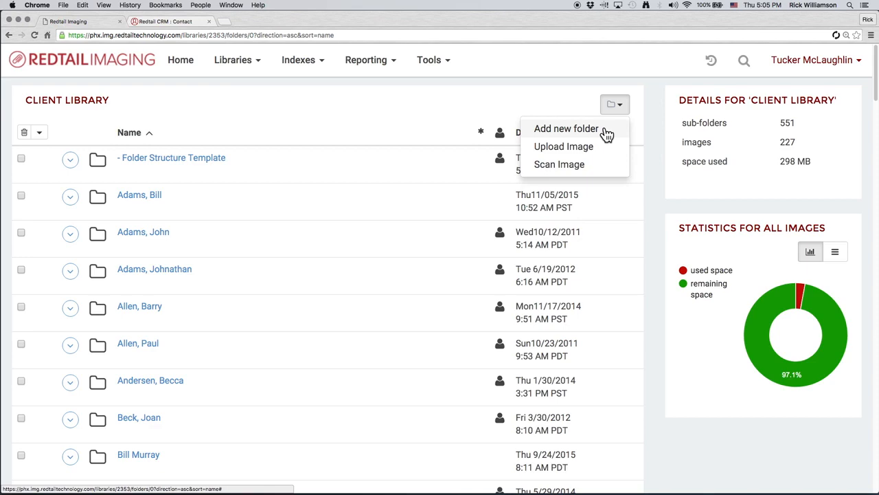
click(607, 132)
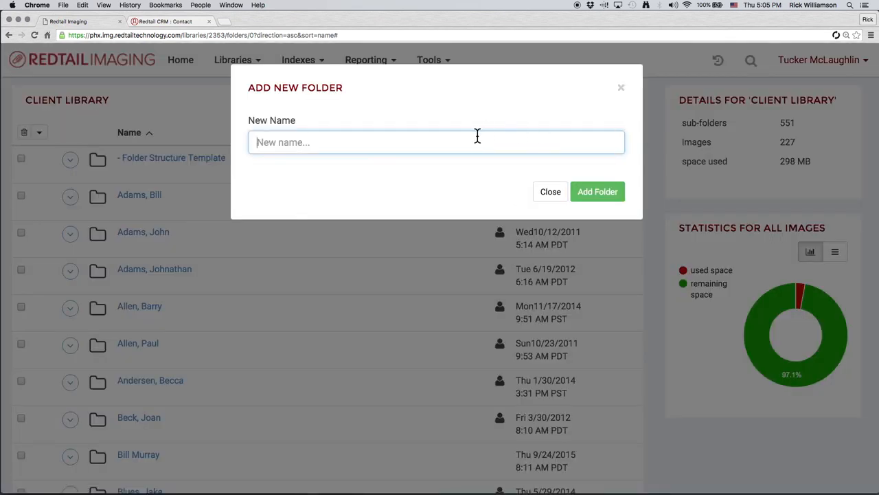
click(621, 88)
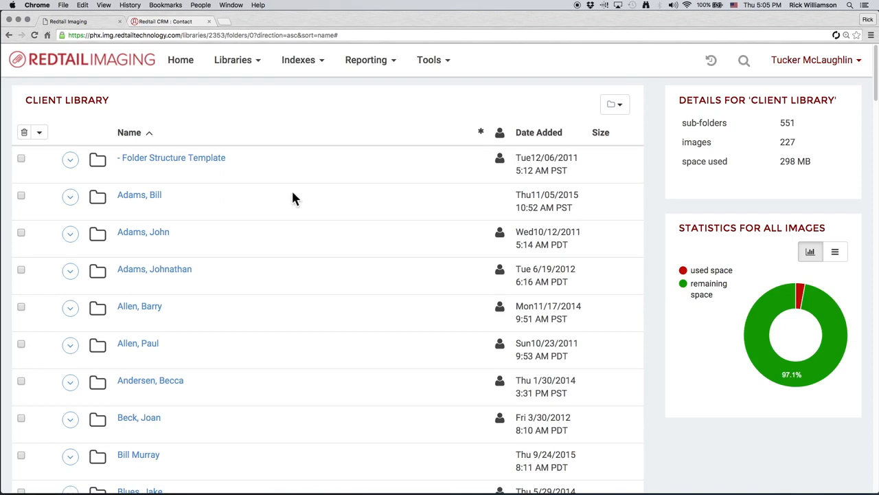
- Add a subfolder named Communications 2016 inside the second client folder in the list
click(71, 197)
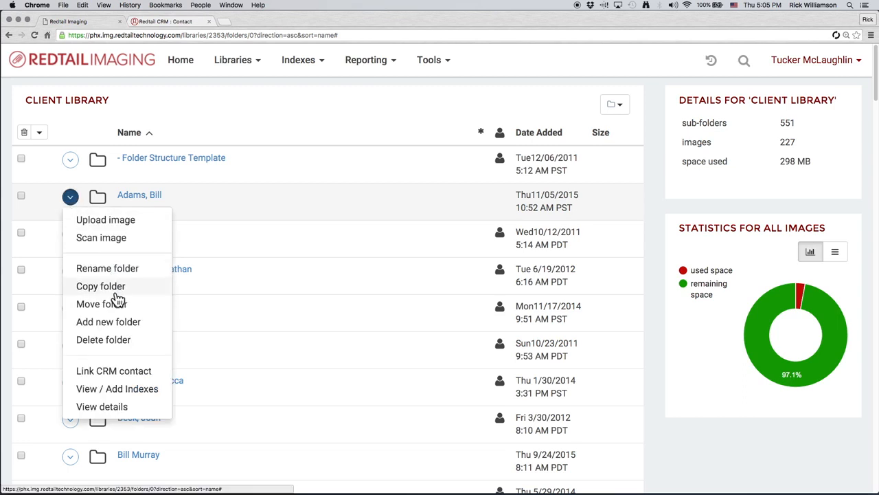
click(129, 329)
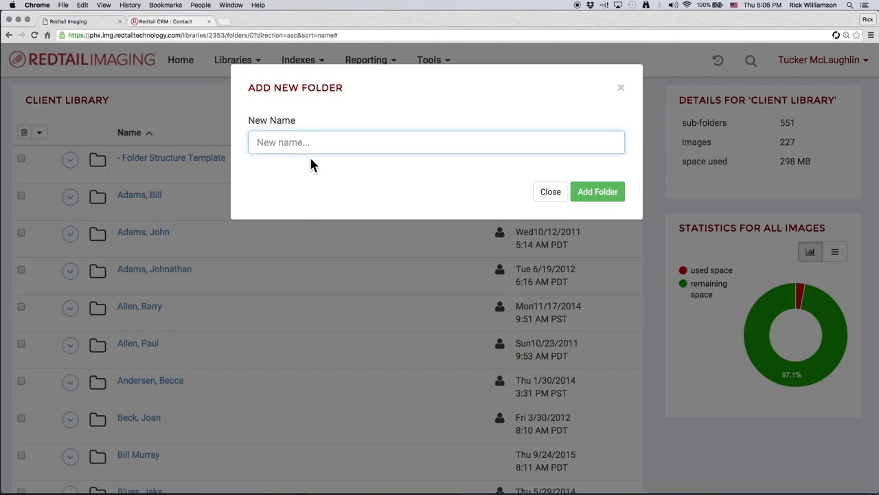
text(Communications 2016)
click(614, 198)
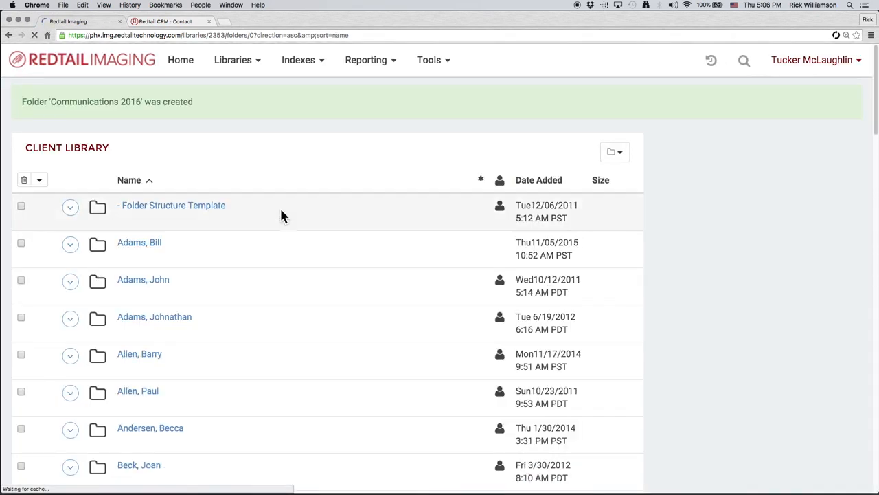
- Open that client folder to view its subfolders and return to the client library
click(150, 248)
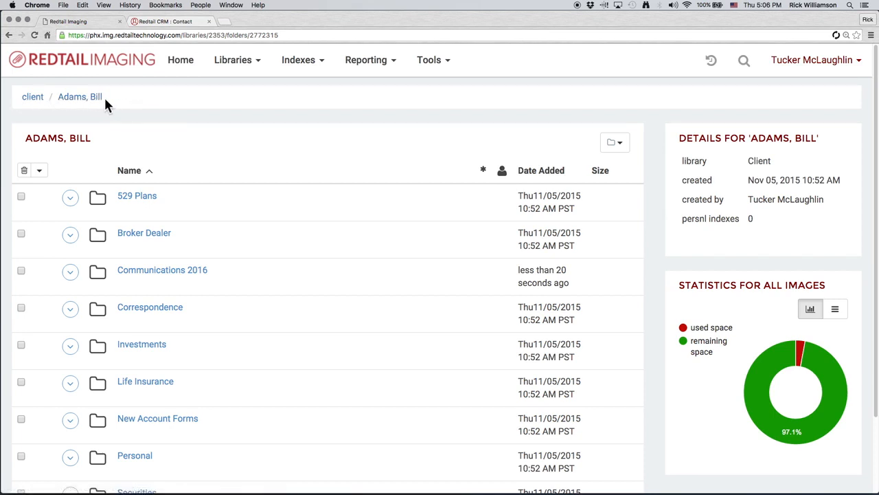
click(41, 106)
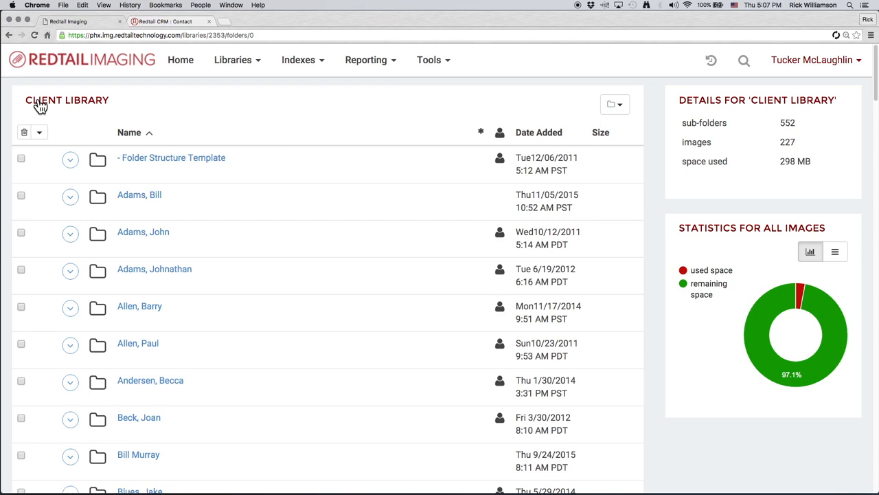
- Open the Folder Structure Template folder to view its subfolders and return to the client library
click(205, 165)
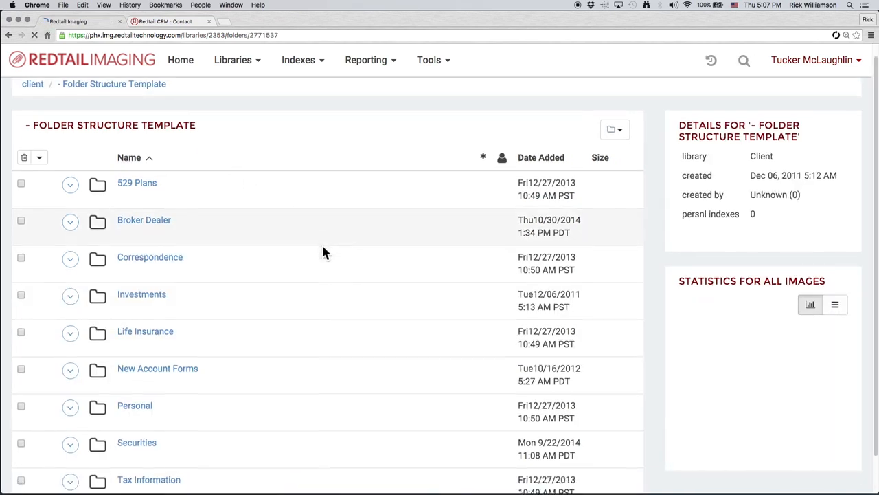
scroll(322, 251, down, 1)
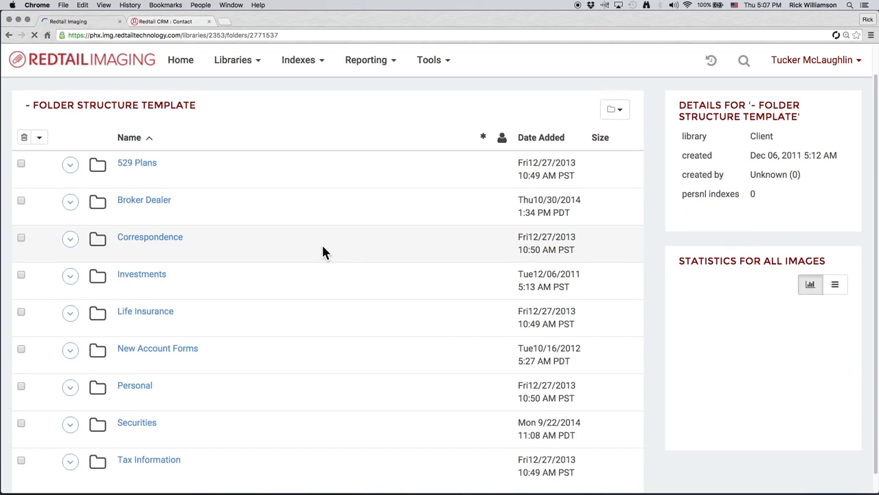
scroll(324, 252, down, 1)
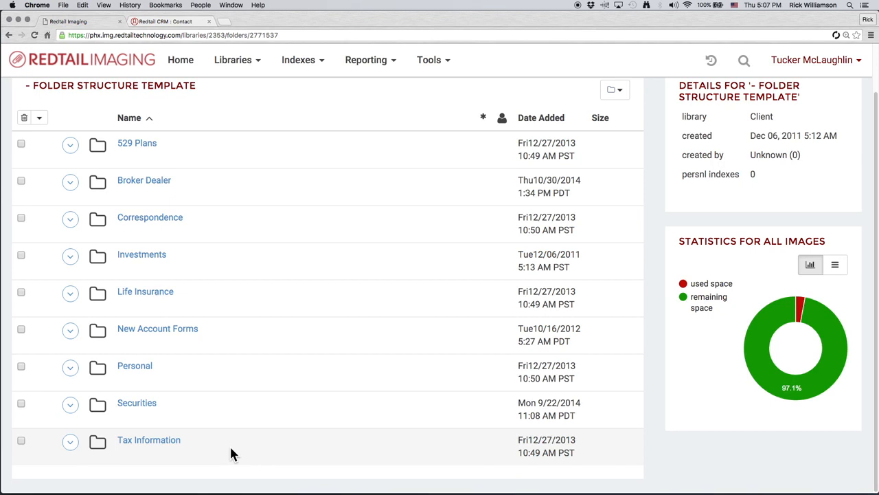
scroll(39, 115, up, 2)
click(35, 97)
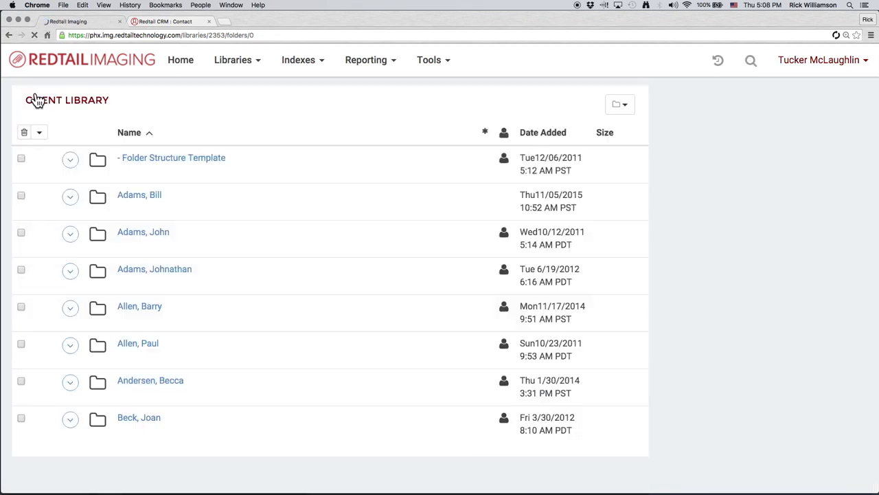
- Copy the Folder Structure Template folder as a new client folder named with the client's surname and first name
click(71, 162)
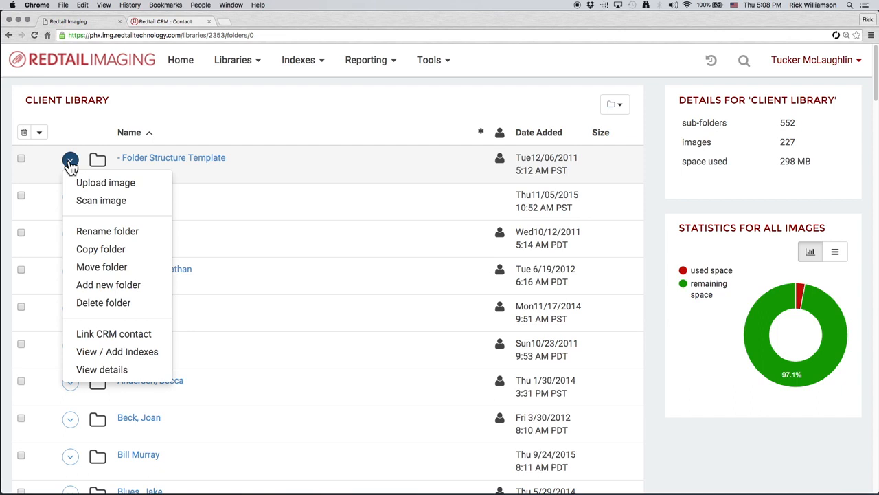
click(127, 257)
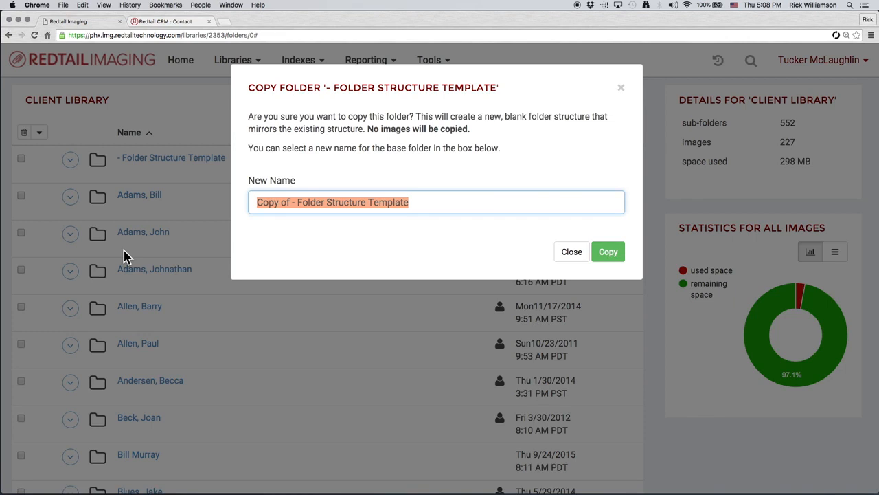
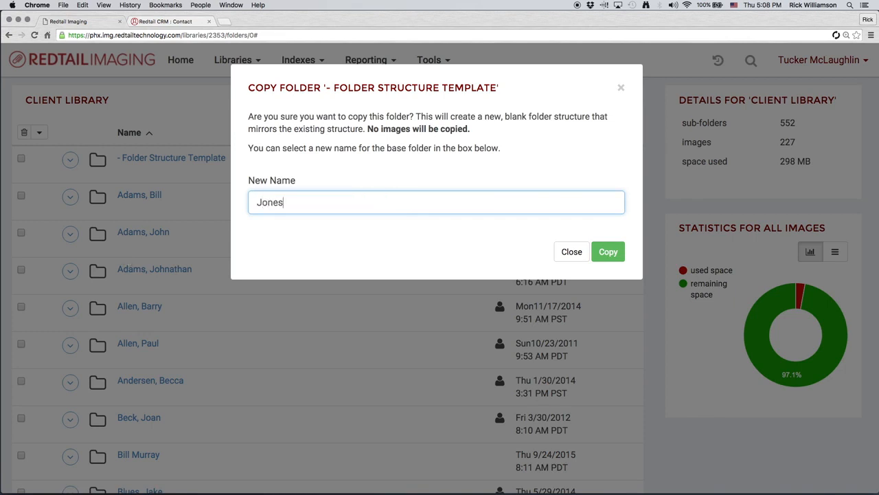
click(607, 255)
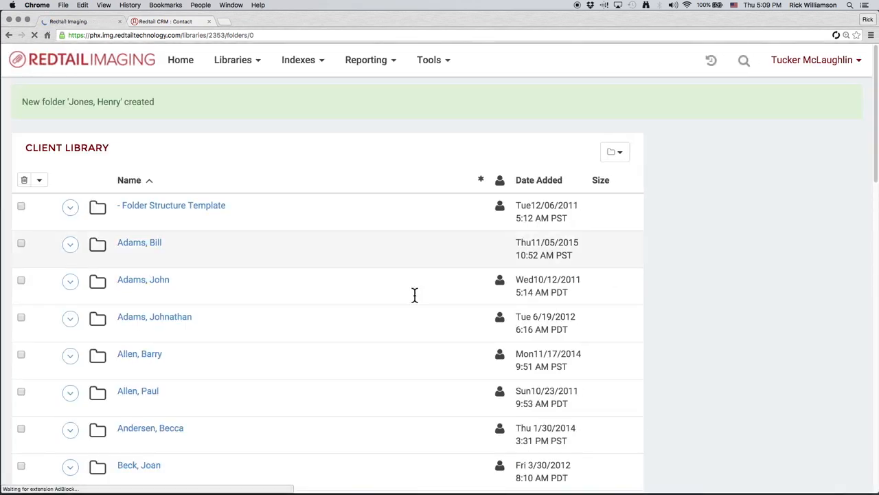
- Open the new client folder to view its copied subfolders and return to the client library
scroll(334, 330, down, 1)
scroll(335, 335, down, 20)
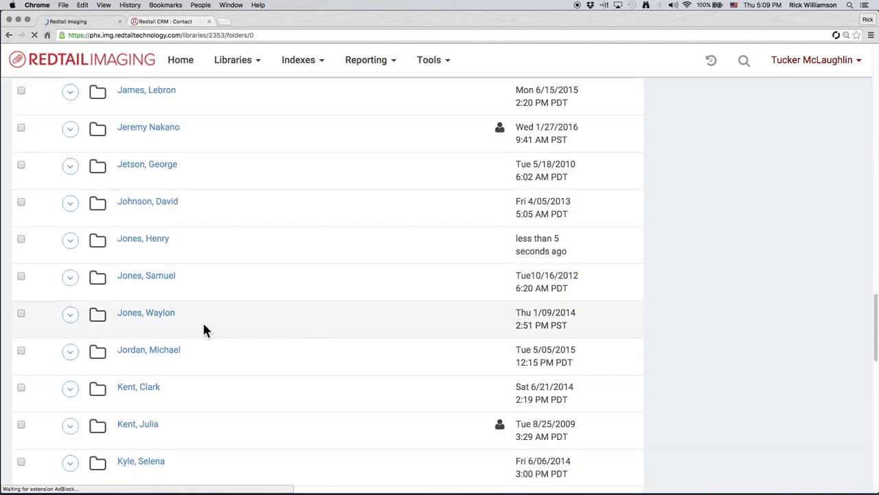
click(147, 241)
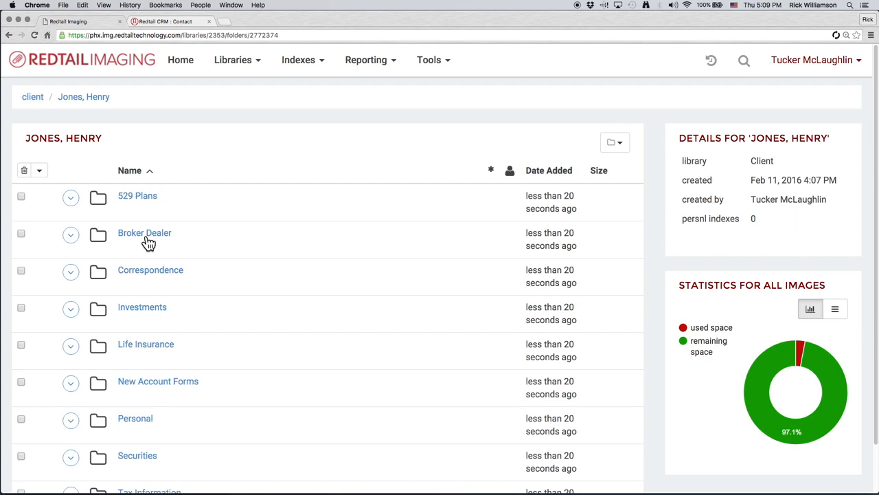
click(32, 98)
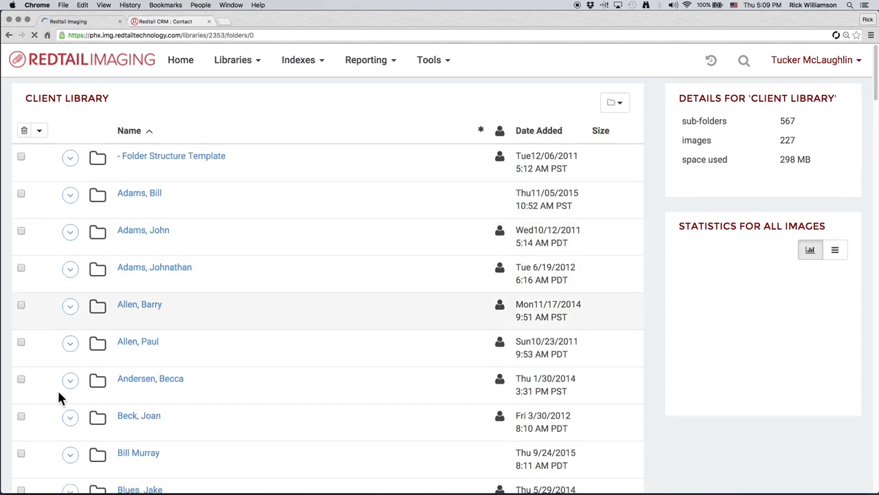
- Move the new client folder to the root folder of the Ricky Redtail library, confirming with the word move
scroll(61, 388, down, 20)
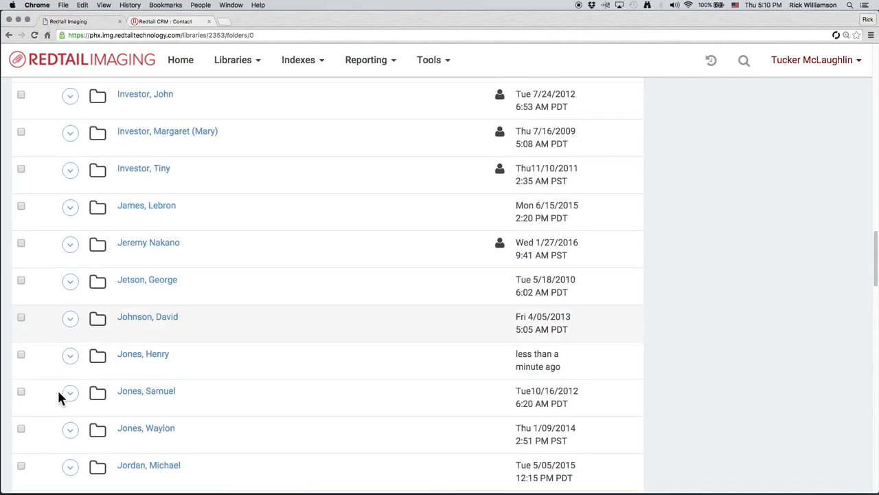
click(70, 355)
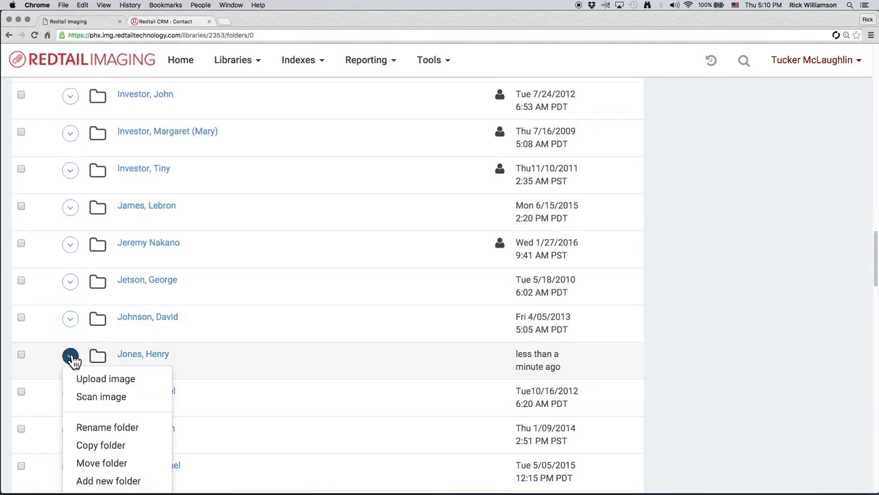
scroll(82, 397, down, 5)
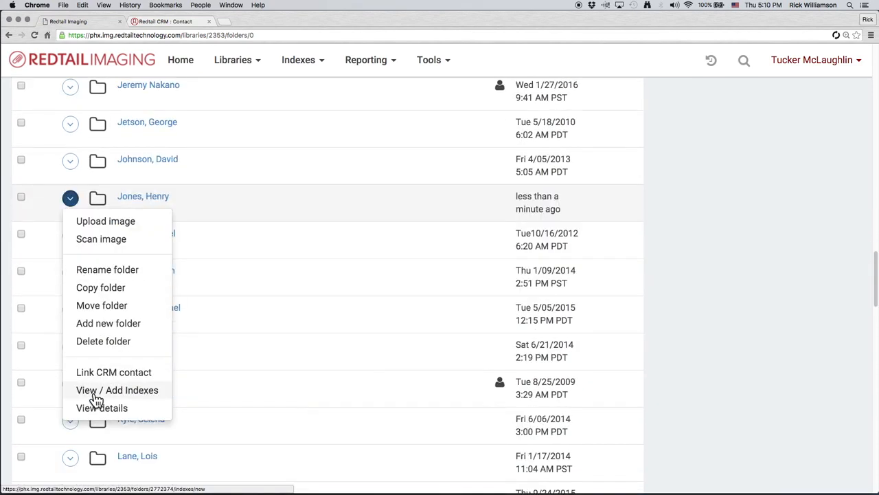
click(135, 312)
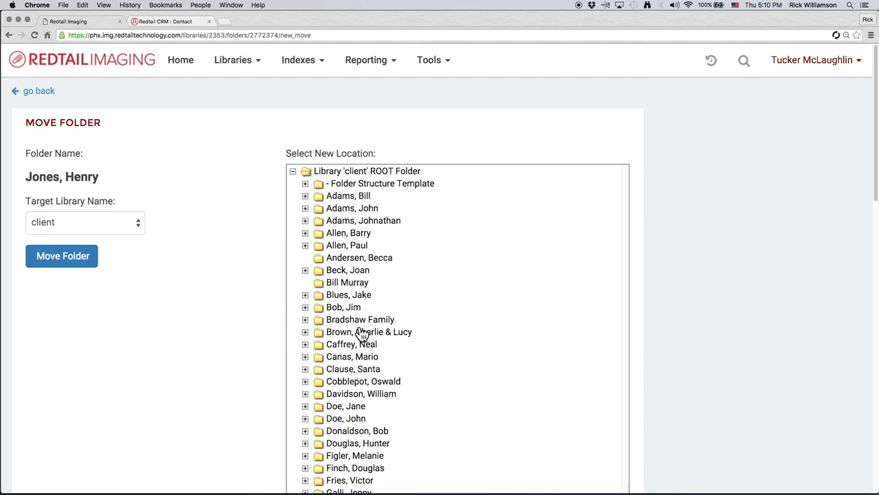
click(135, 225)
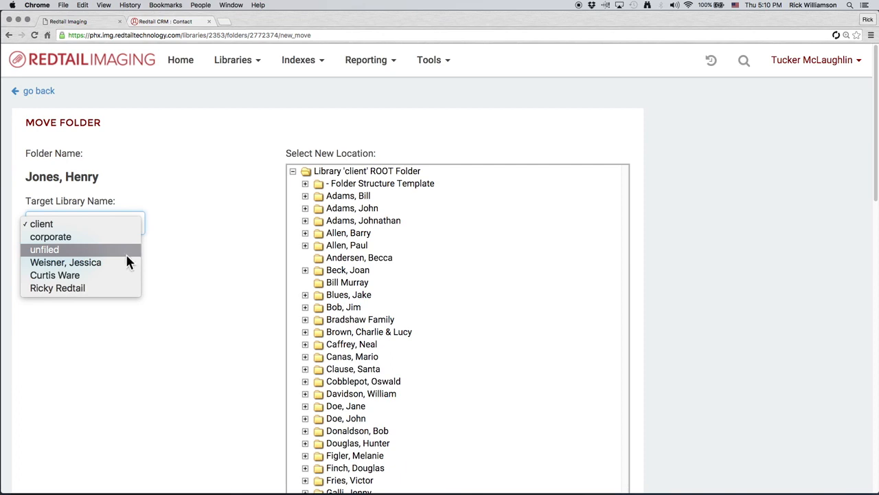
click(82, 288)
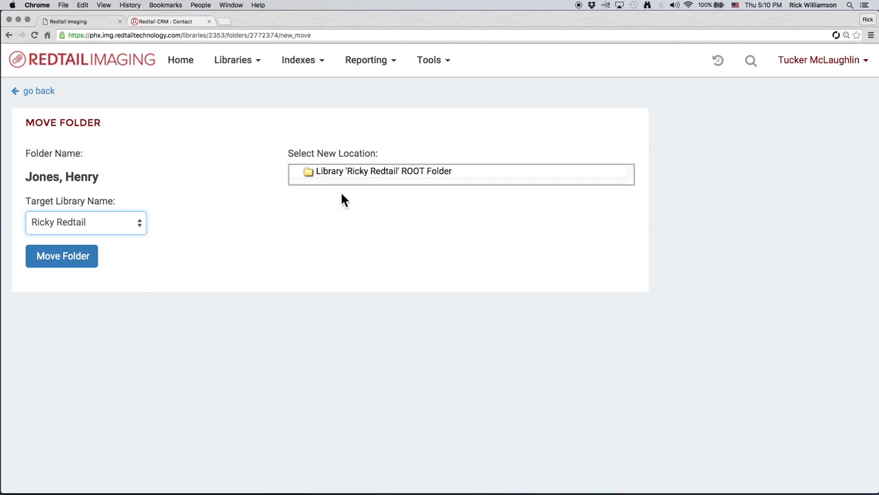
click(397, 177)
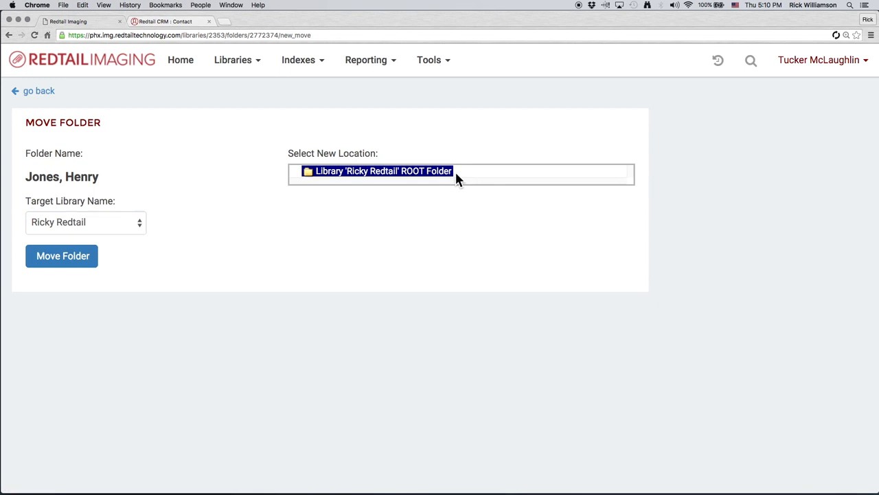
click(83, 262)
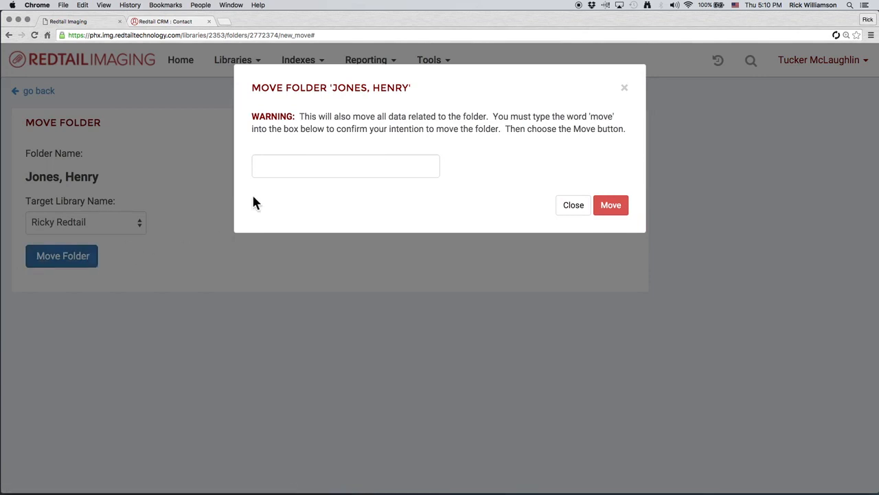
click(283, 172)
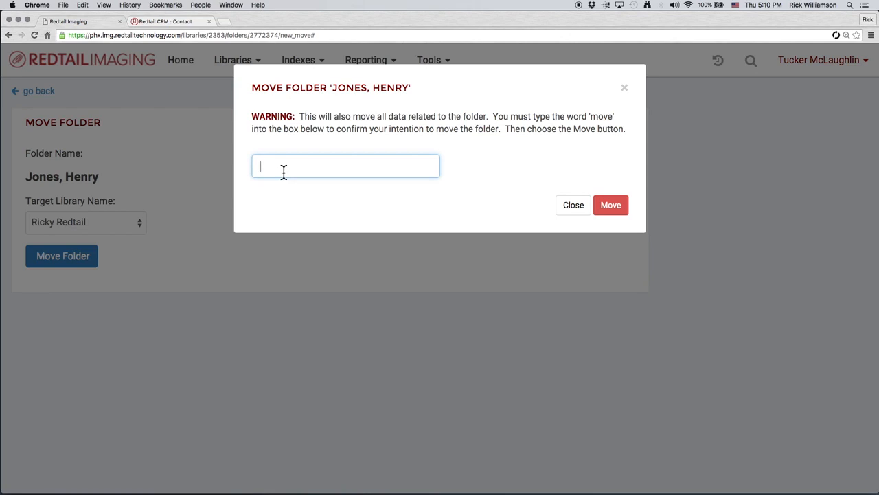
text(movi)
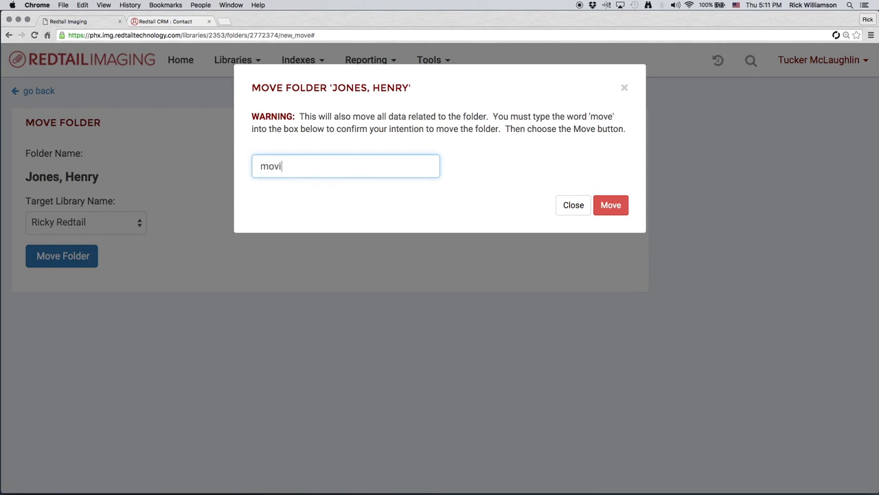
key(BackSpace)
text(e)
click(601, 210)
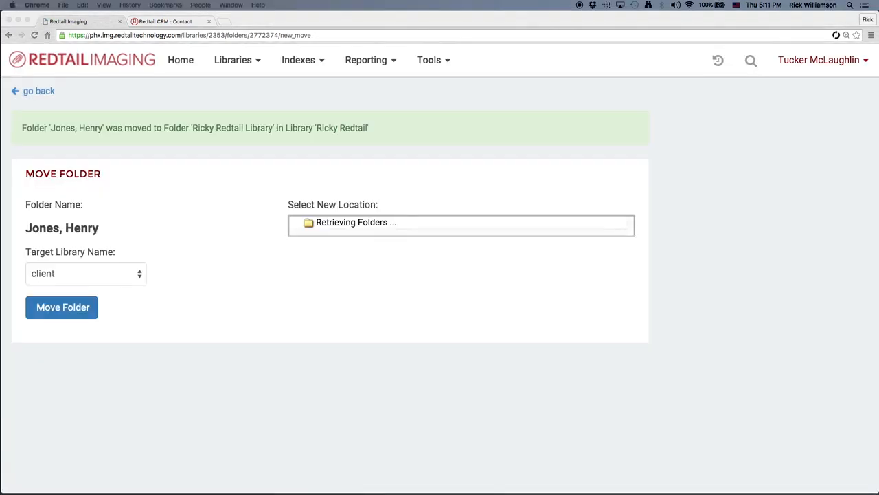
- Open the Ricky Redtail library and the moved client folder inside it
click(244, 61)
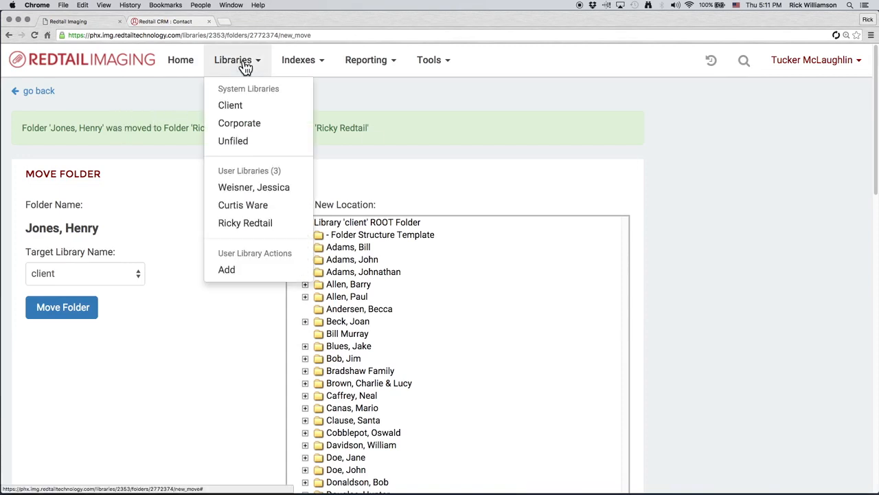
click(253, 227)
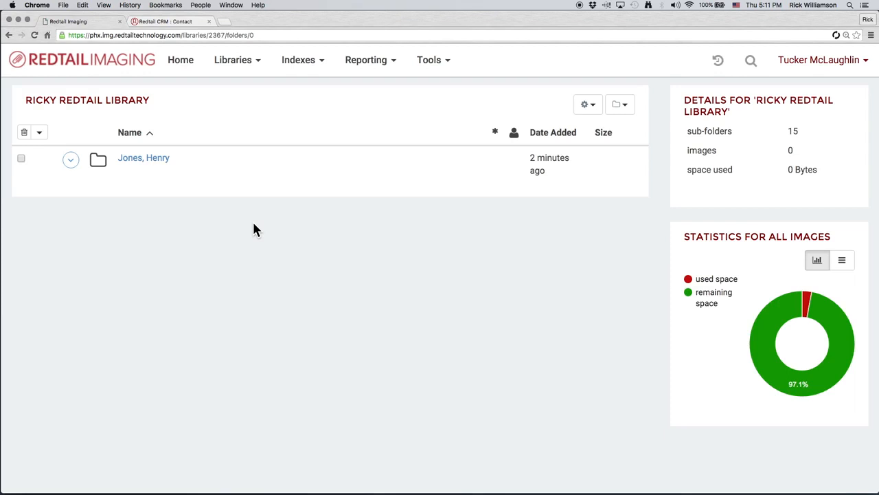
click(155, 167)
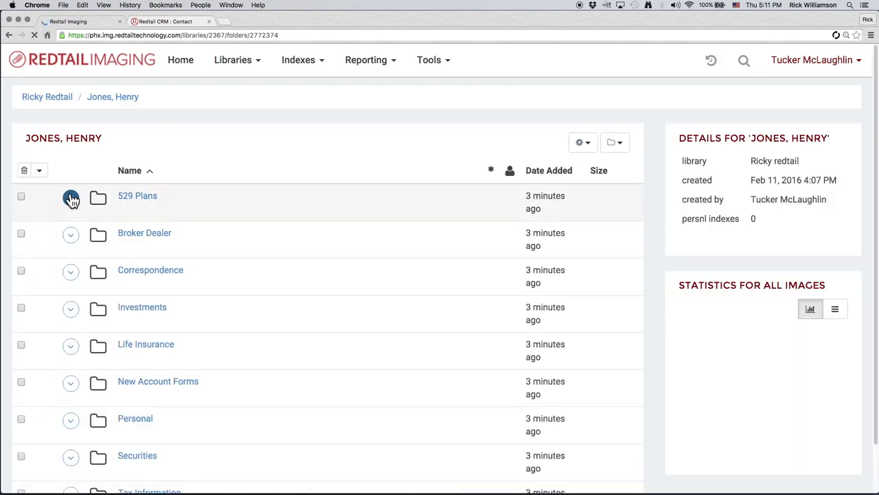
- Start an image upload to the 529 Plans subfolder and add Sample.jpg from the Demo folder to the list
click(71, 197)
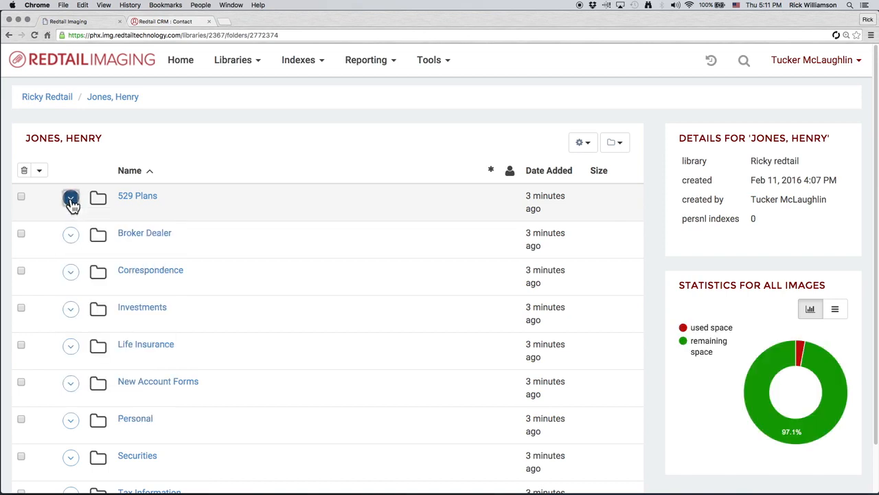
click(72, 199)
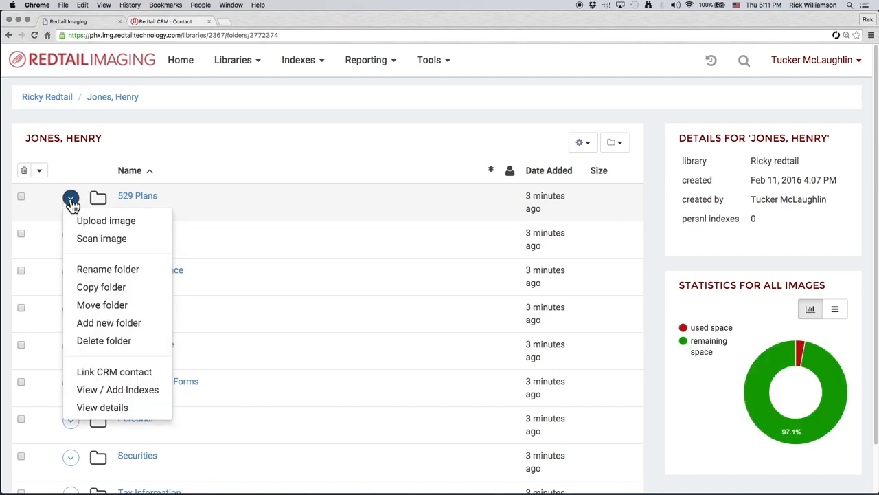
click(138, 227)
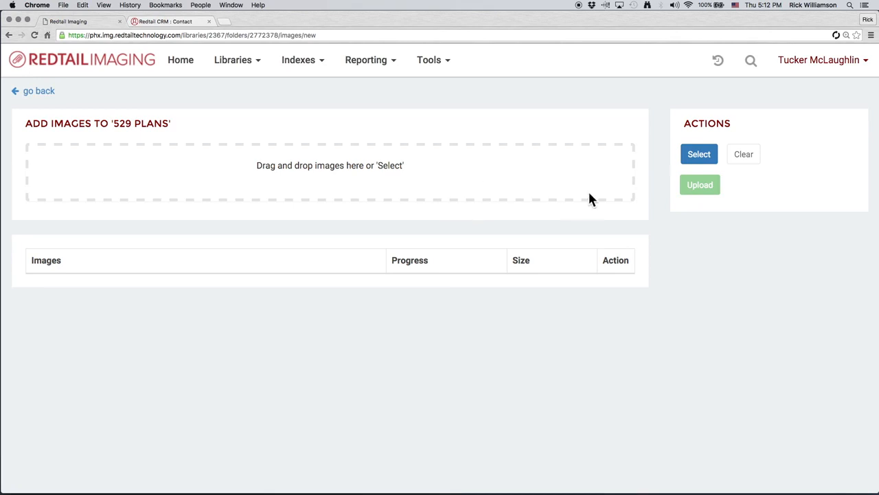
click(713, 164)
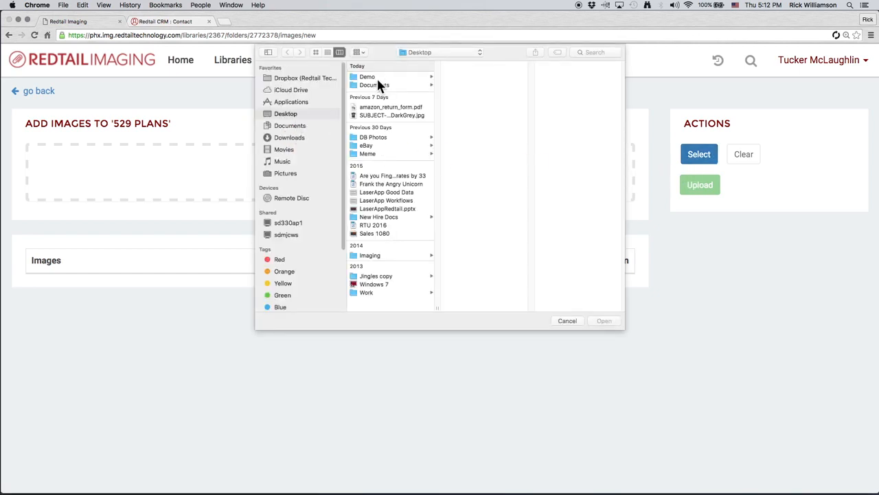
click(375, 76)
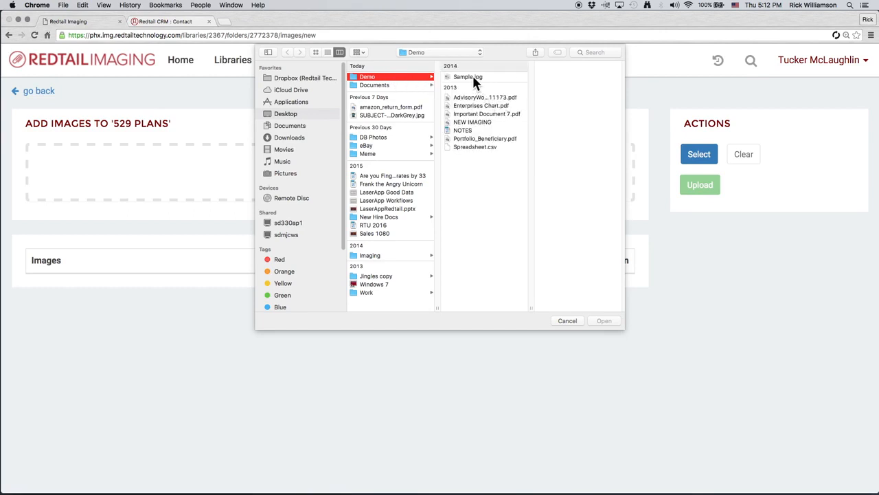
click(473, 79)
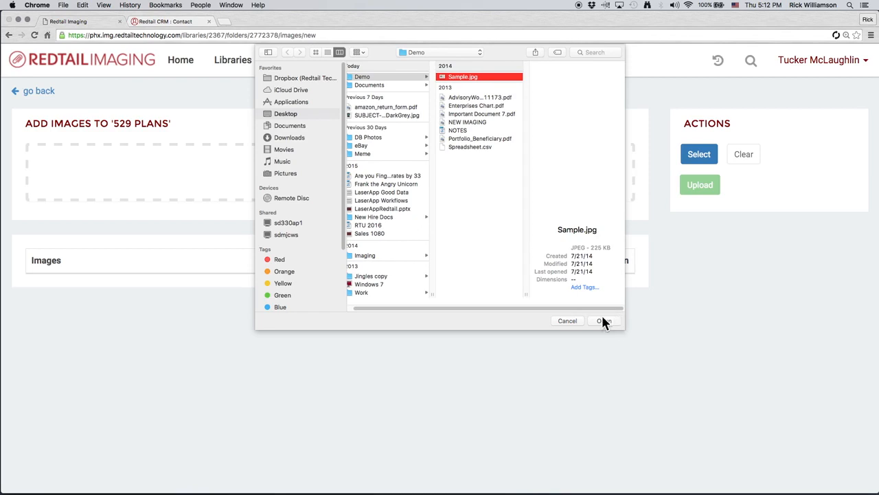
click(603, 320)
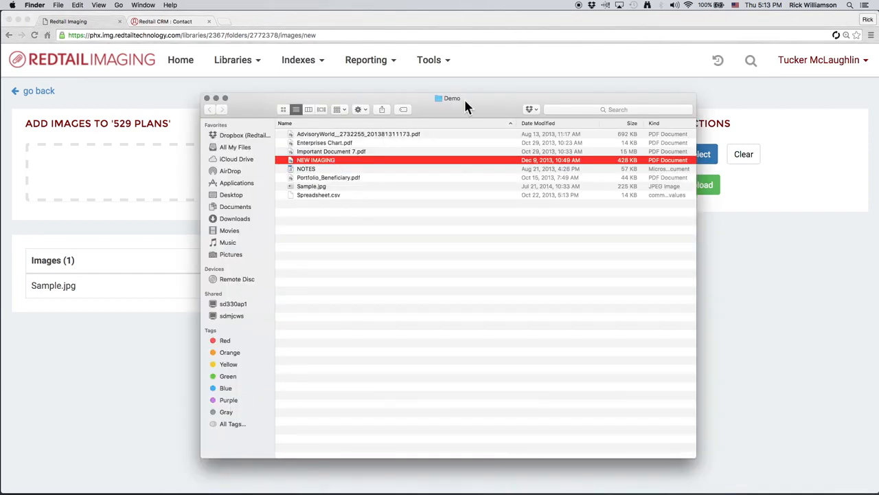
- Add all files from the Demo folder to the 529 Plans upload list by dropping them onto the drop area
drag(465, 103, 652, 92)
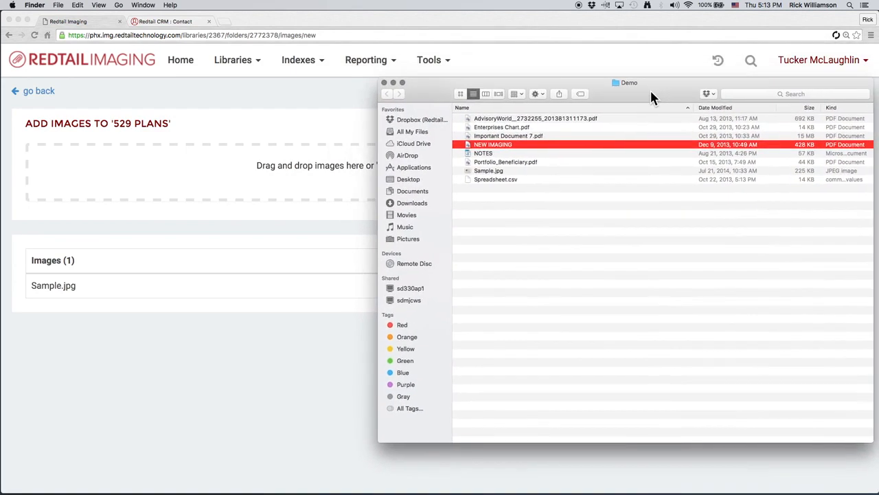
click(548, 120)
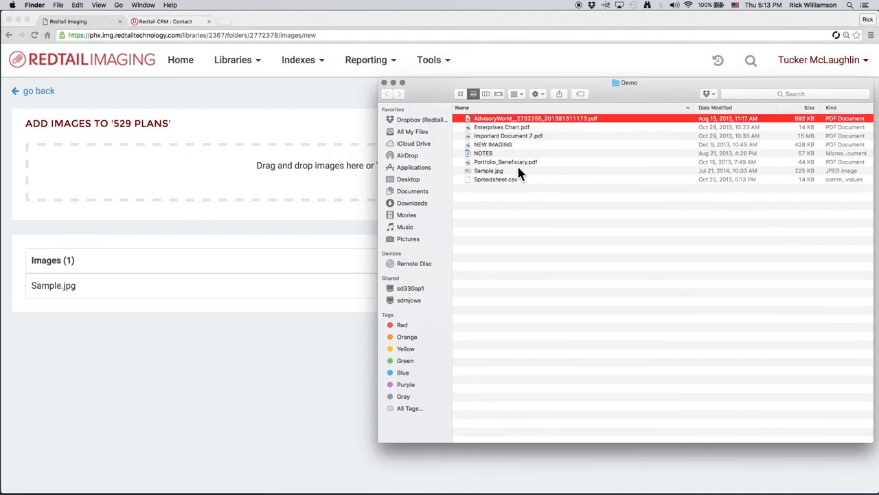
shift+click(517, 179)
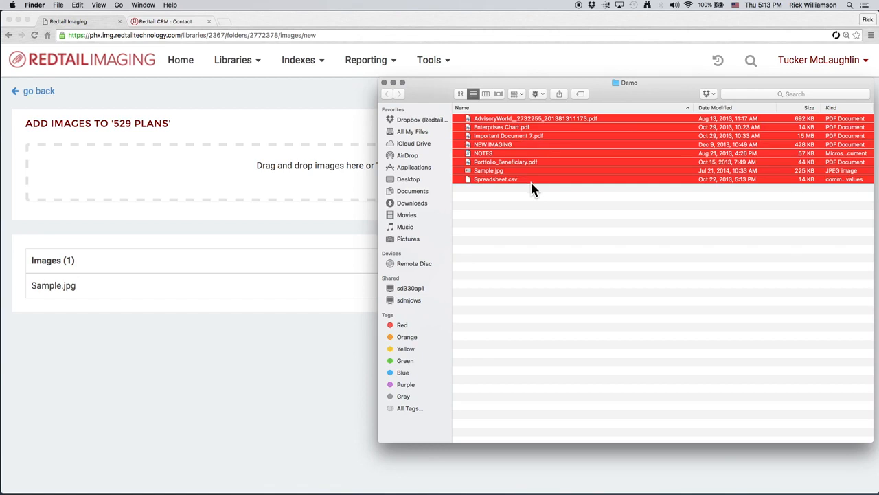
drag(483, 157, 218, 183)
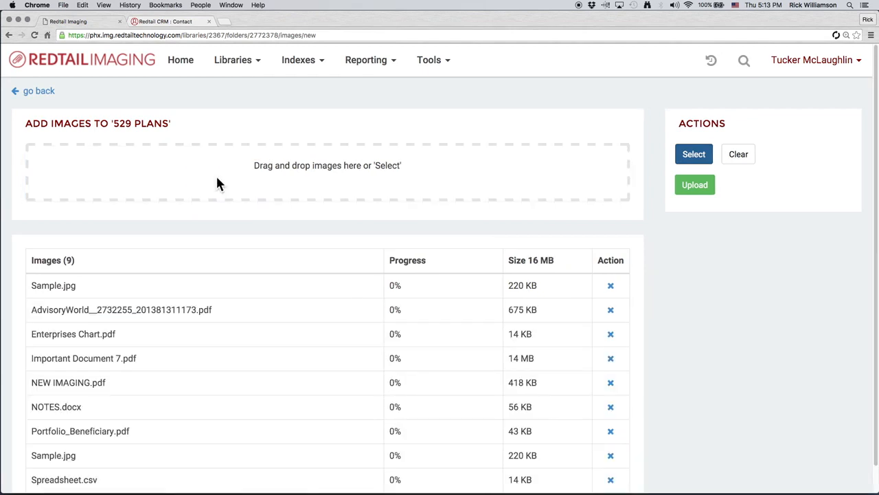
- Upload all the listed files to the 529 Plans subfolder
scroll(272, 302, down, 1)
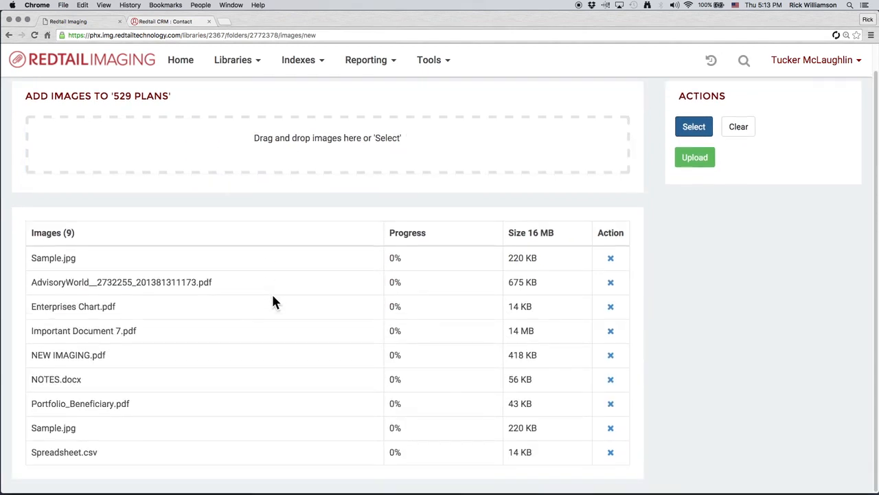
mouse_move(254, 486)
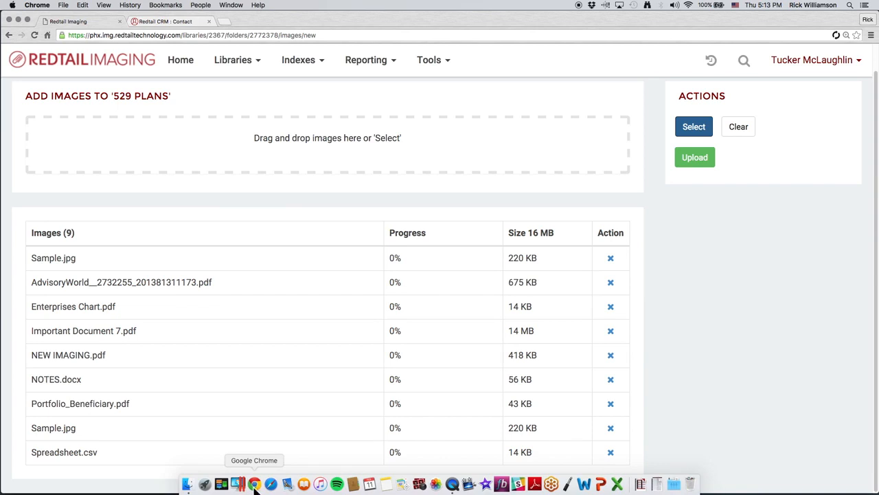
click(186, 485)
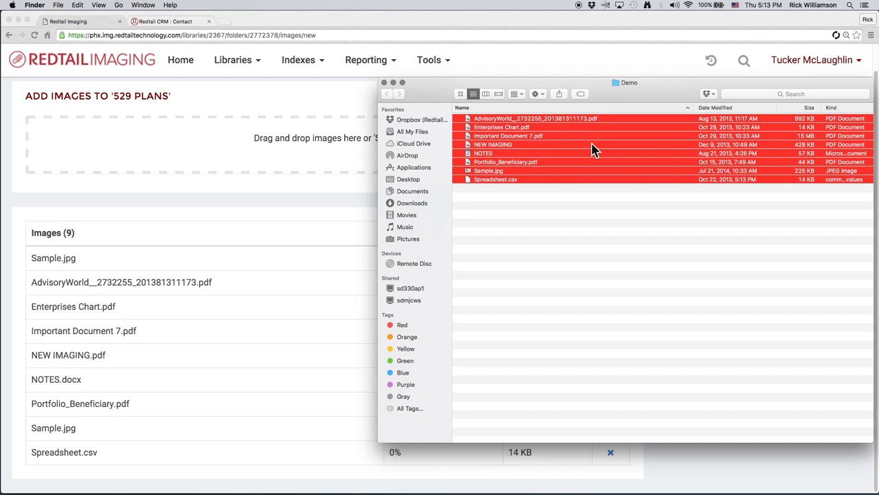
click(355, 200)
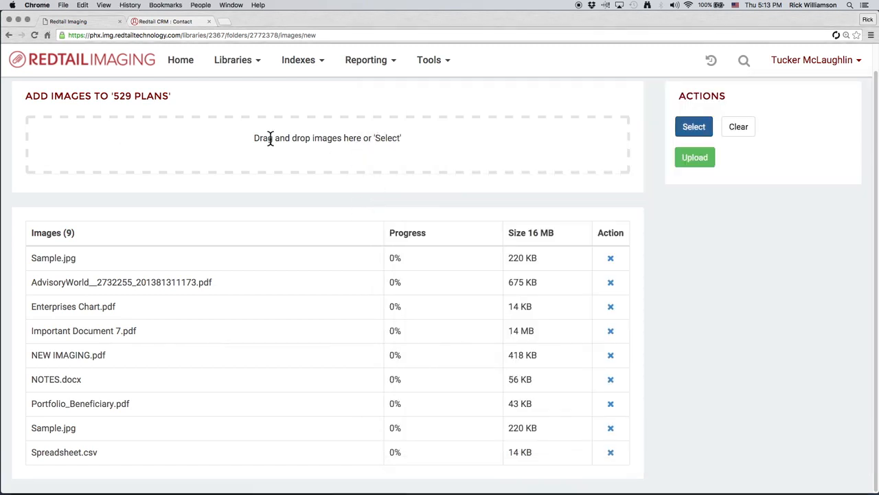
drag(254, 137, 403, 137)
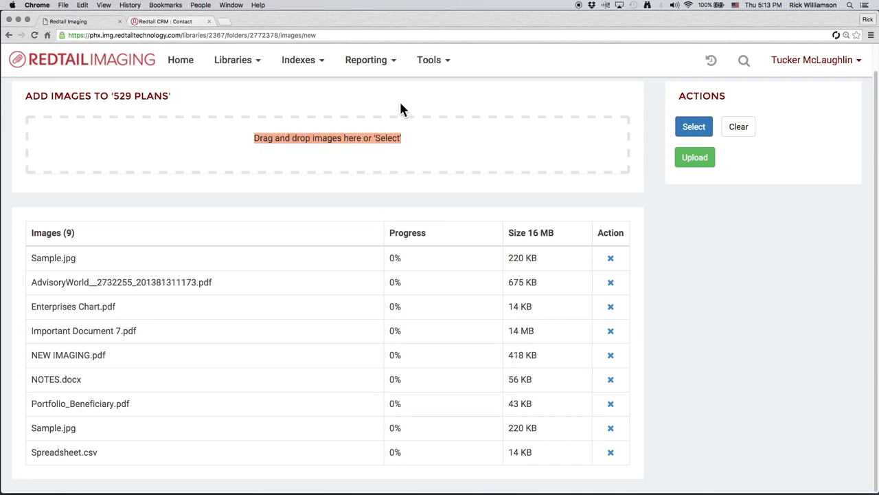
click(400, 103)
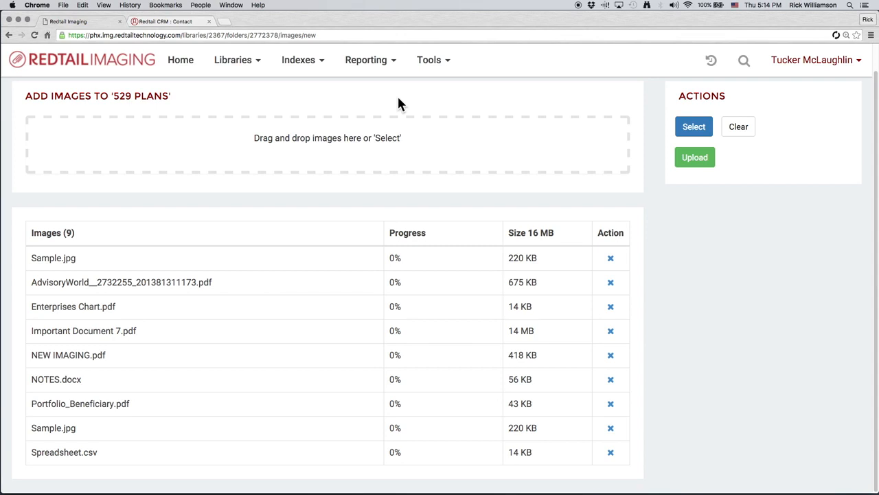
click(697, 160)
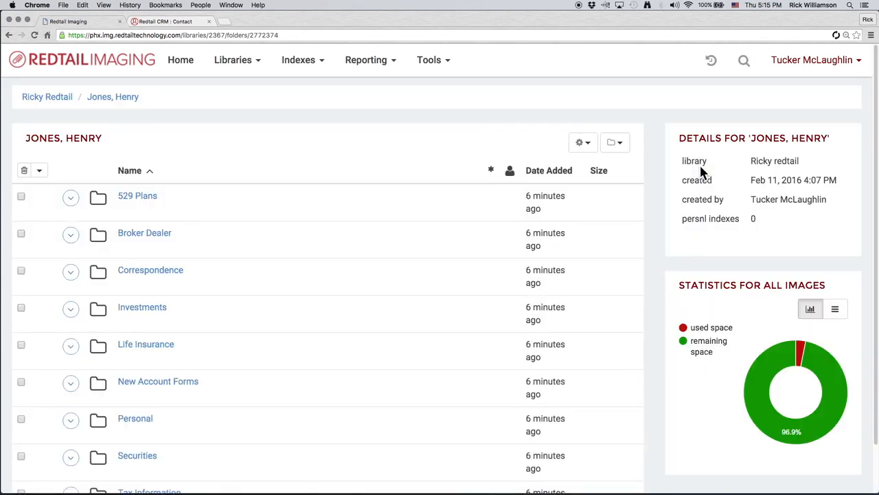
- Open the 529 Plans subfolder and review the uploaded files
click(137, 199)
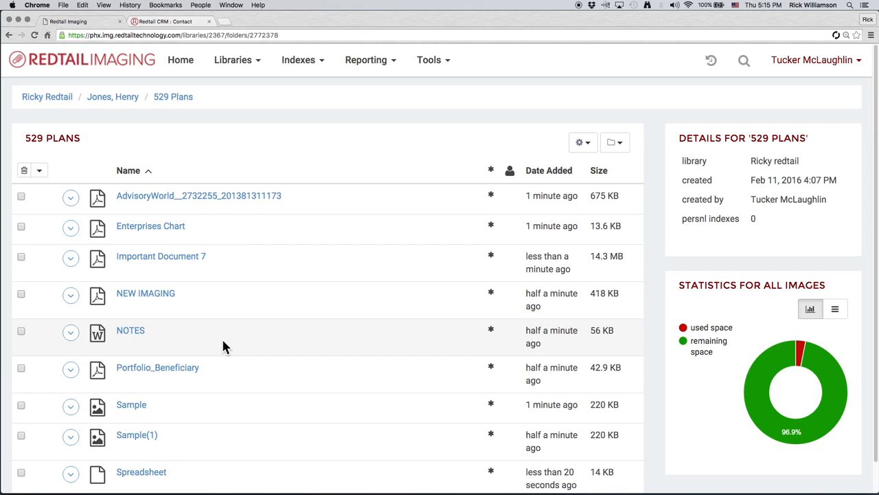
scroll(222, 345, down, 1)
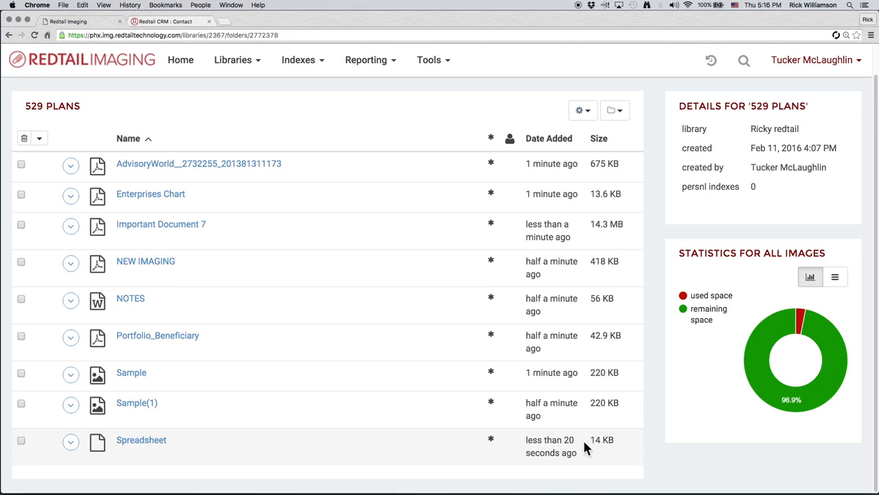
- Try scanning an image into 529 Plans, close the scanner service dialog, and go back
click(626, 118)
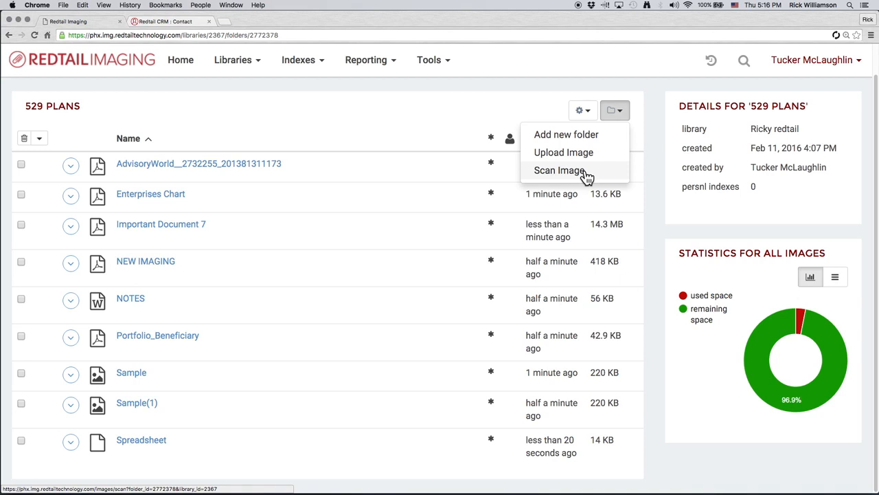
click(559, 171)
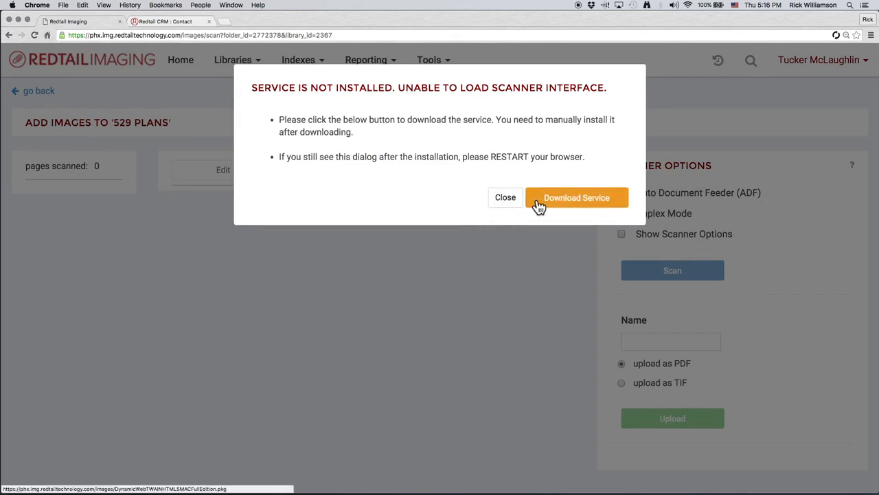
click(510, 201)
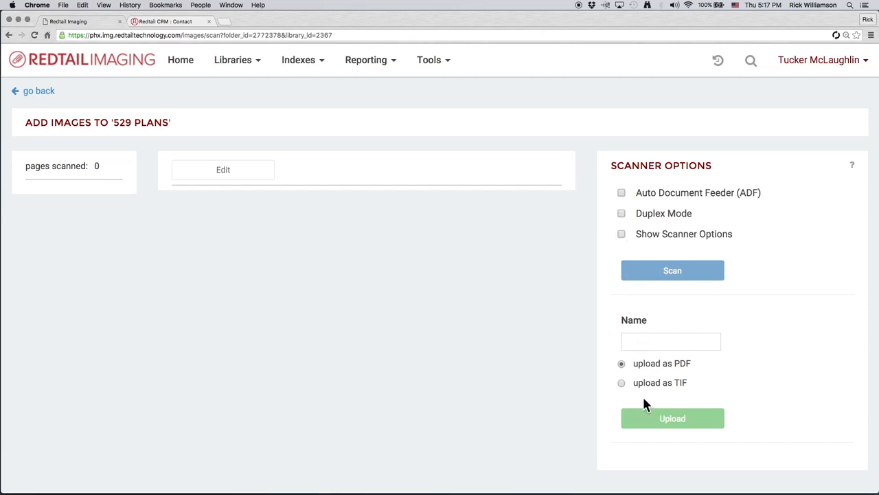
click(46, 93)
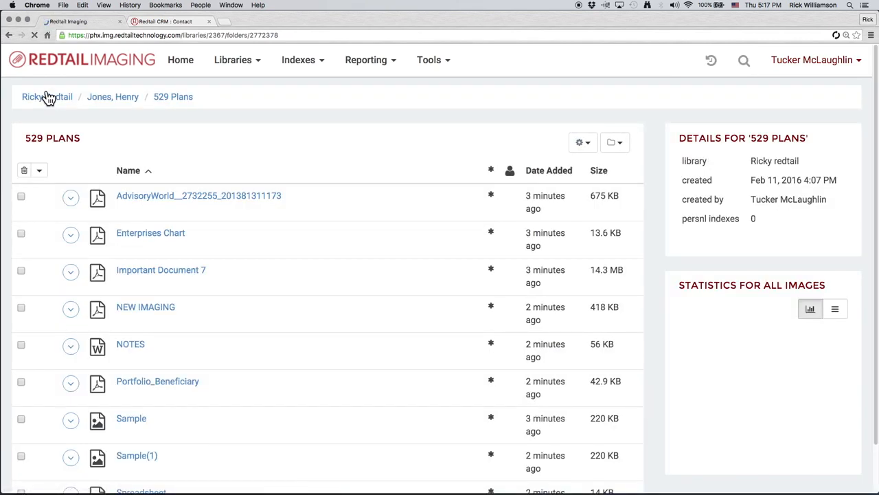
- From the Ricky Redtail library, link the client folder to its matching CRM contact, searching by last name, and view its linked contacts
click(124, 99)
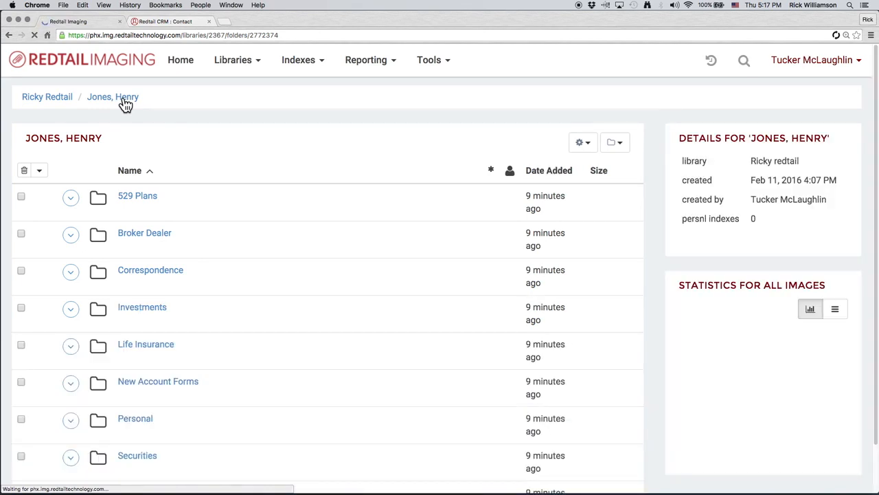
click(58, 102)
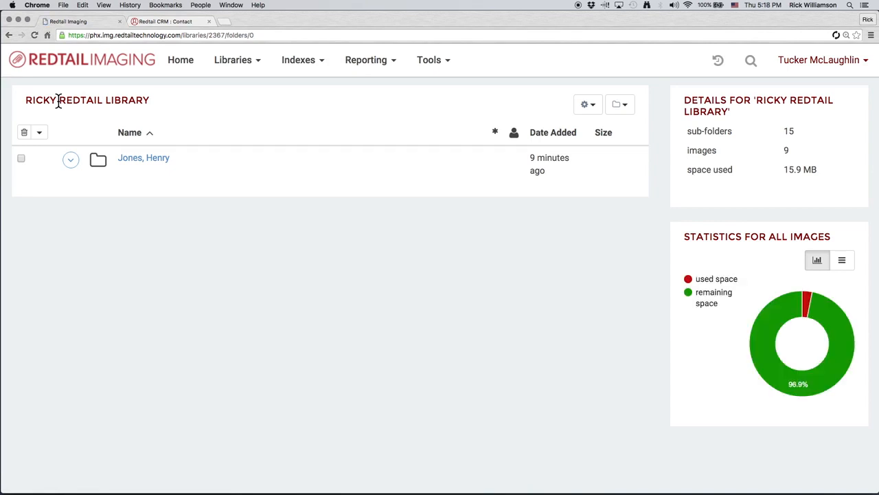
click(71, 160)
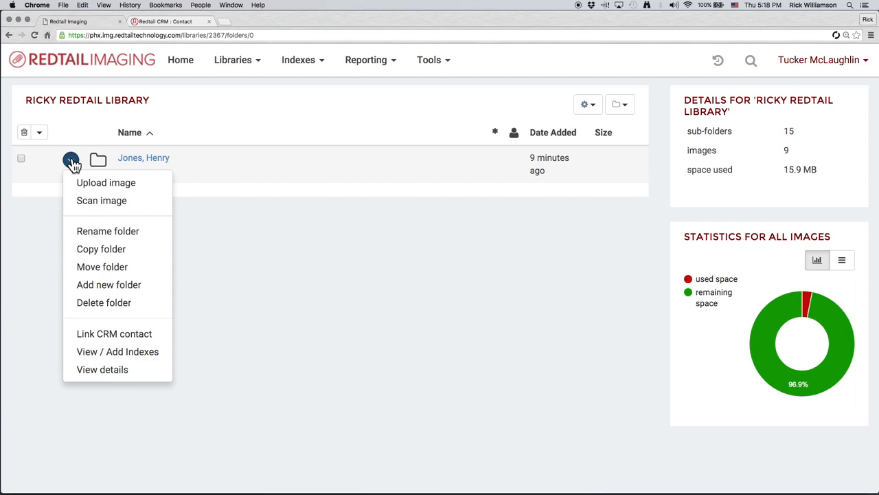
click(141, 335)
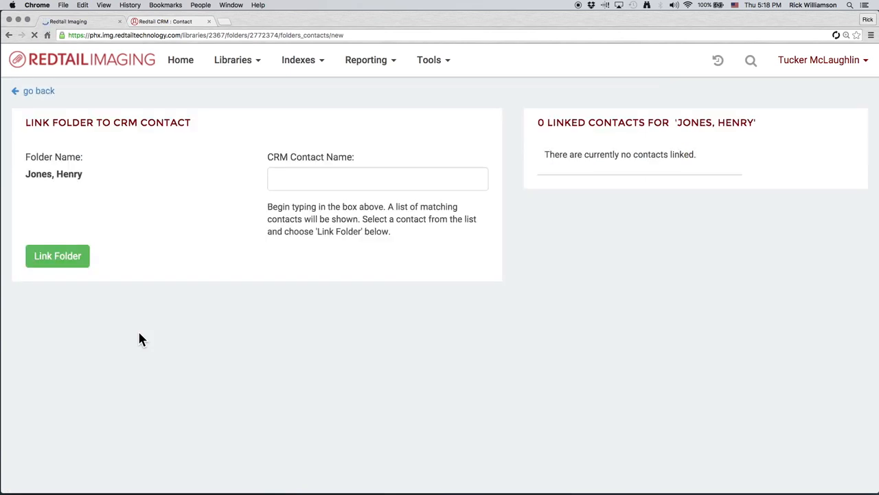
click(340, 180)
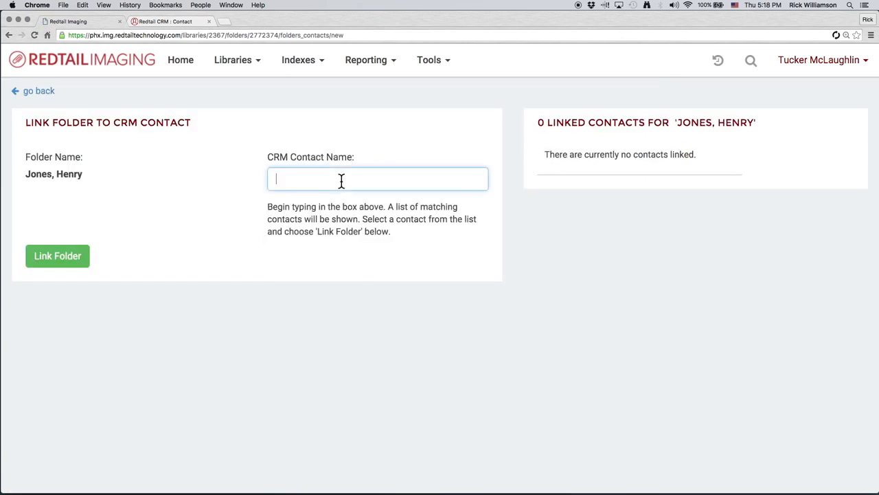
text(Jones)
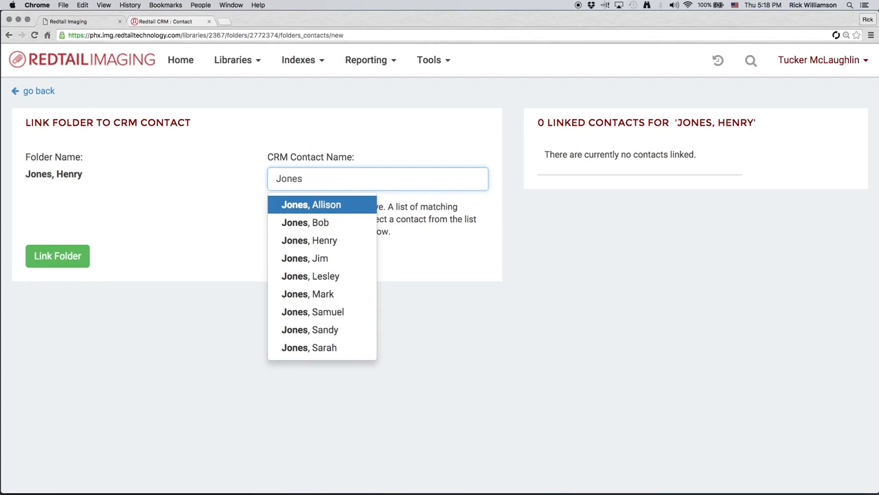
click(349, 244)
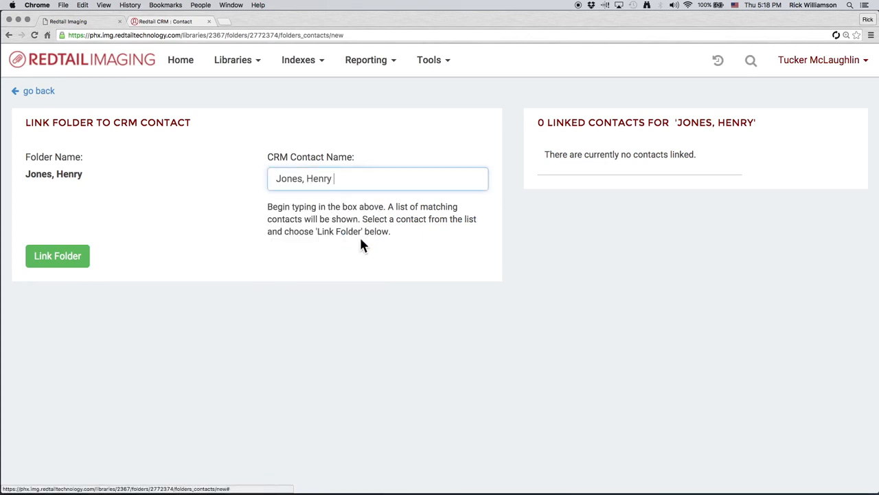
click(57, 264)
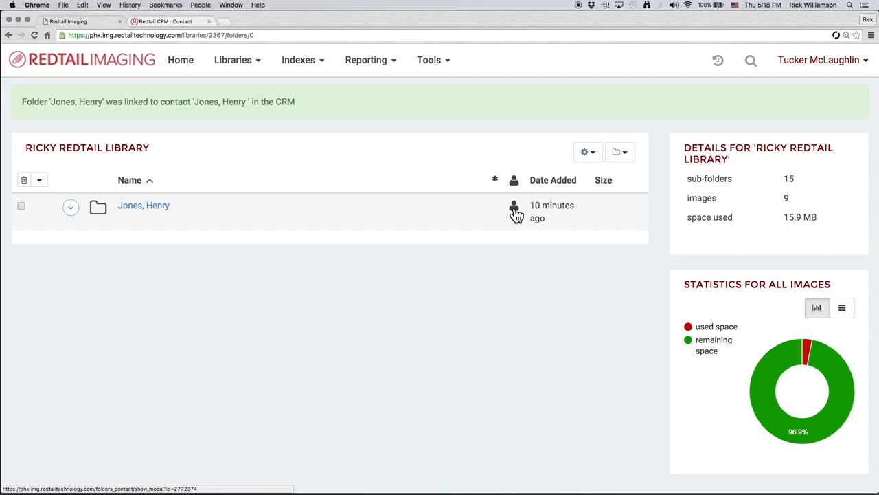
click(516, 211)
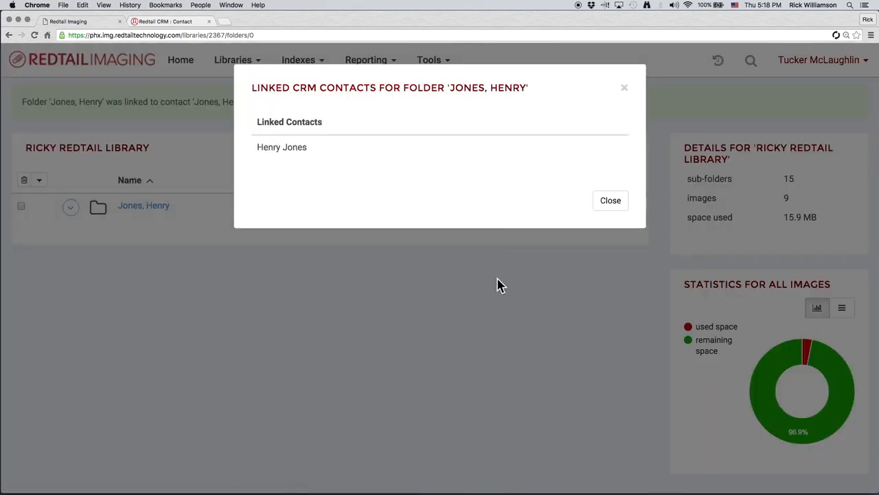
click(605, 205)
- Link the client folder to a second CRM contact, searching for that contact by last name
click(71, 208)
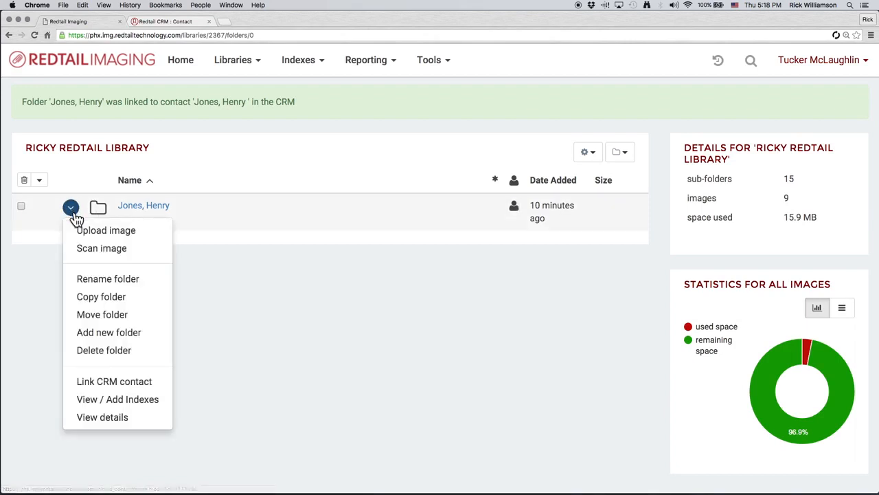
click(137, 385)
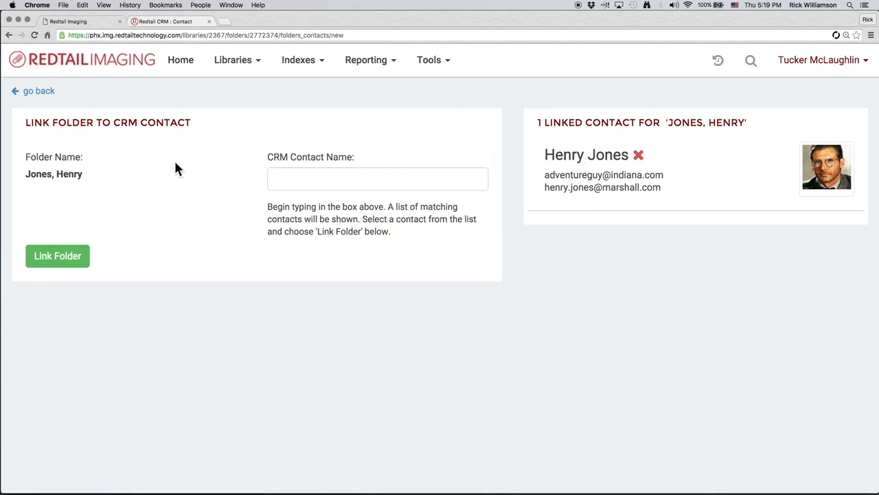
click(335, 177)
text(rav)
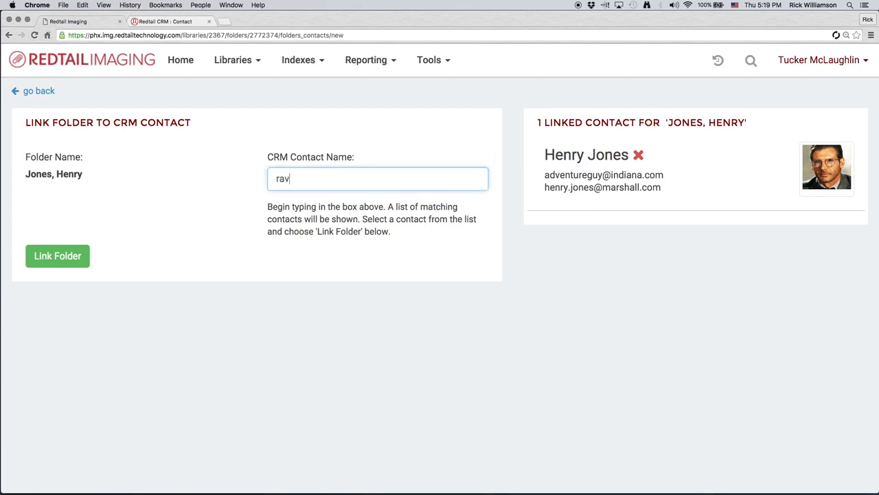
text(enw)
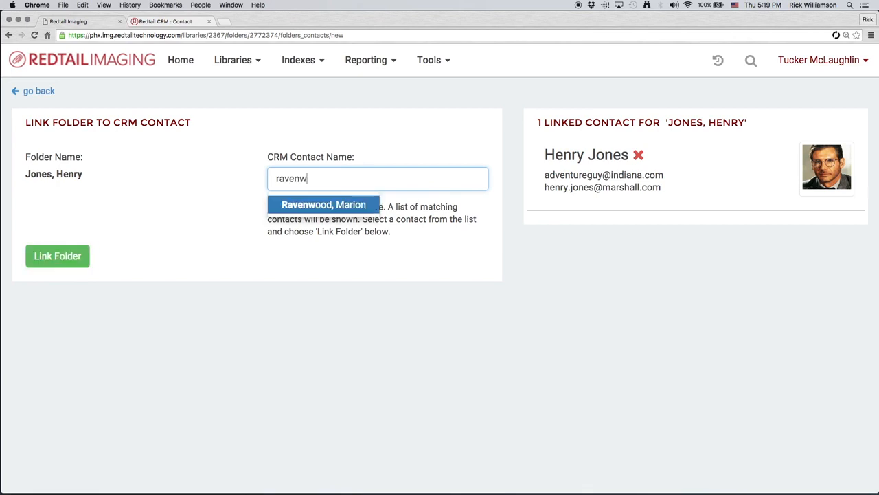
click(347, 206)
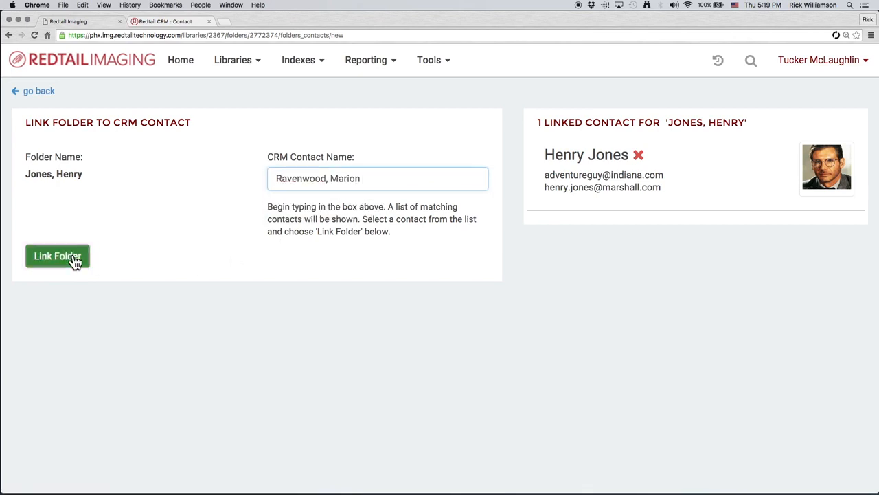
click(72, 259)
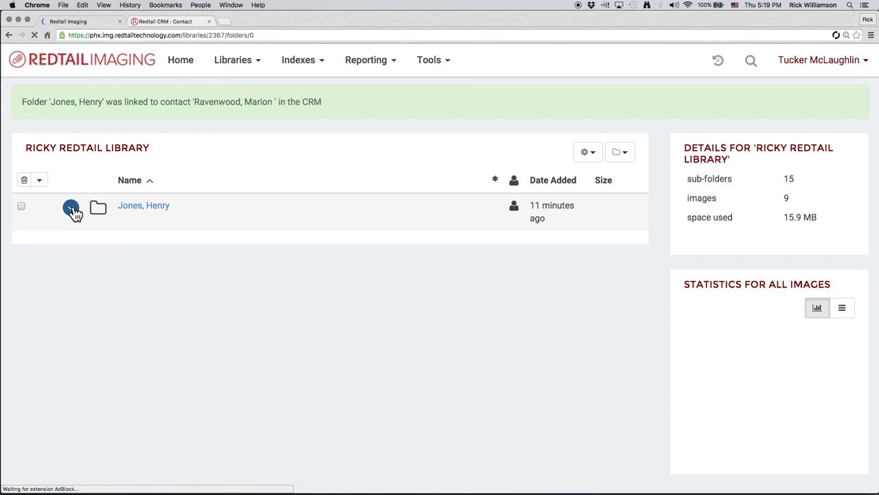
- View the client folder's details and recent history, close them, and open the folder
click(73, 210)
click(76, 218)
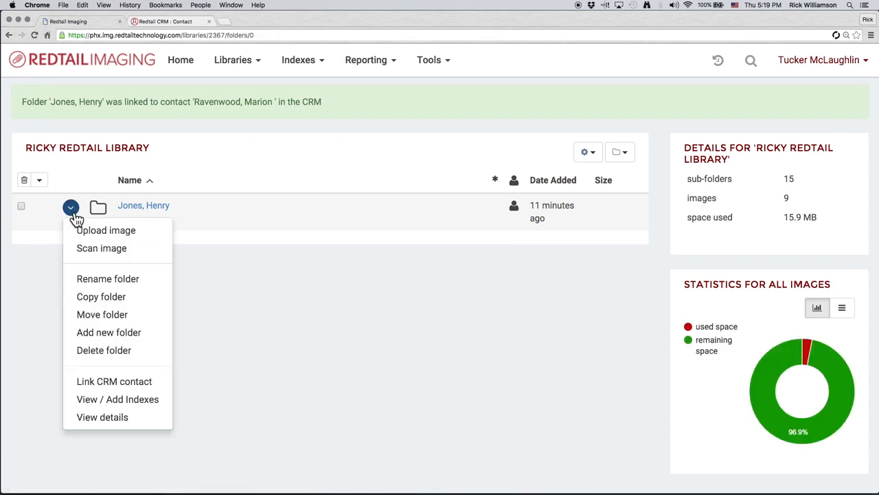
click(114, 419)
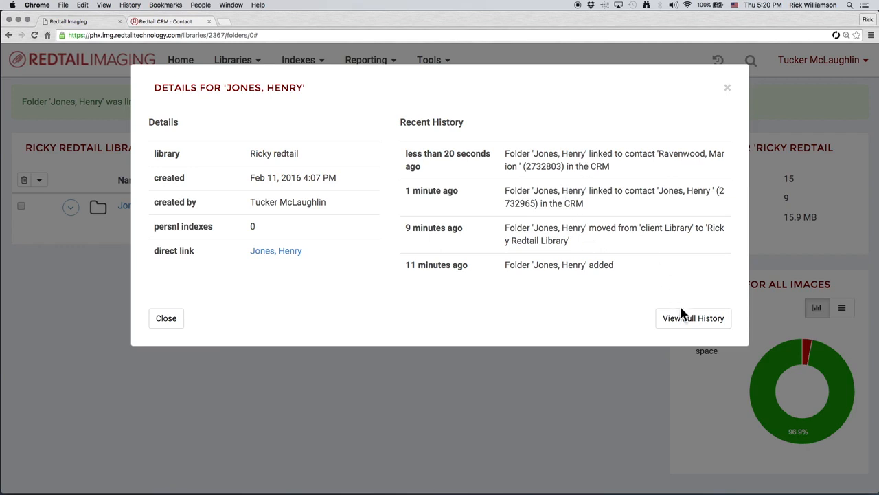
click(727, 89)
click(143, 213)
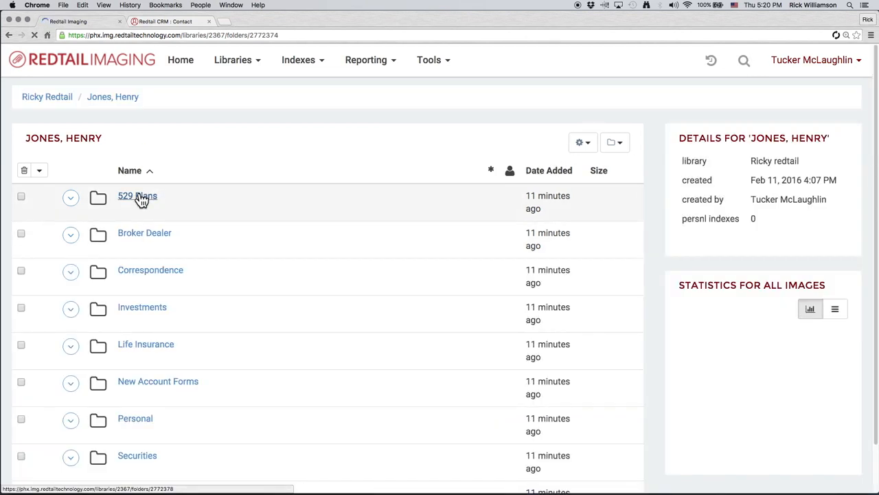
- Open the 529 Plans folder and view the action menu of its first file
click(141, 198)
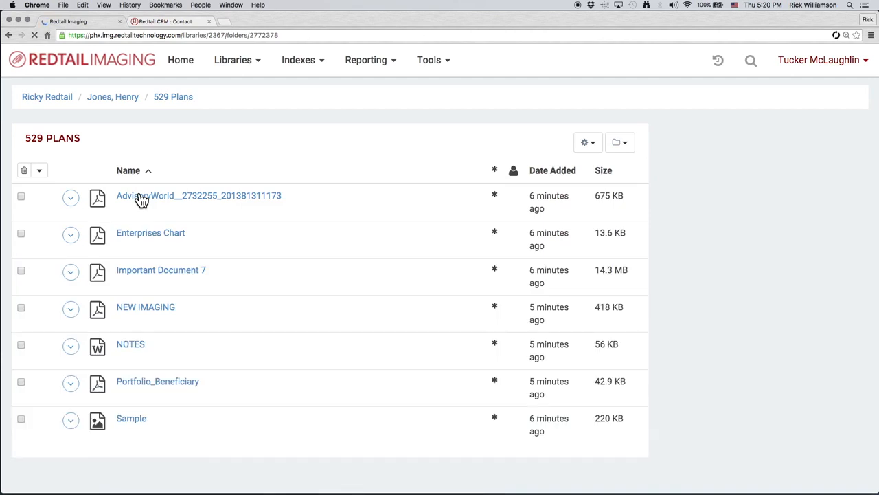
click(71, 199)
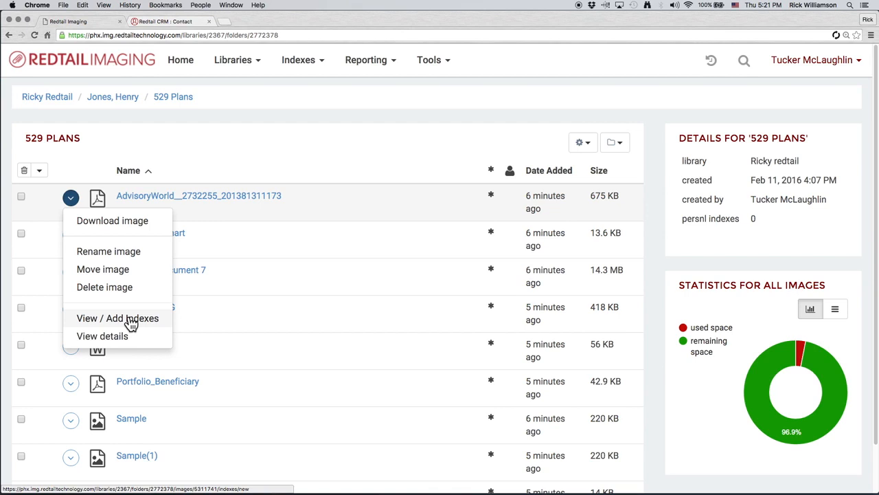
click(247, 120)
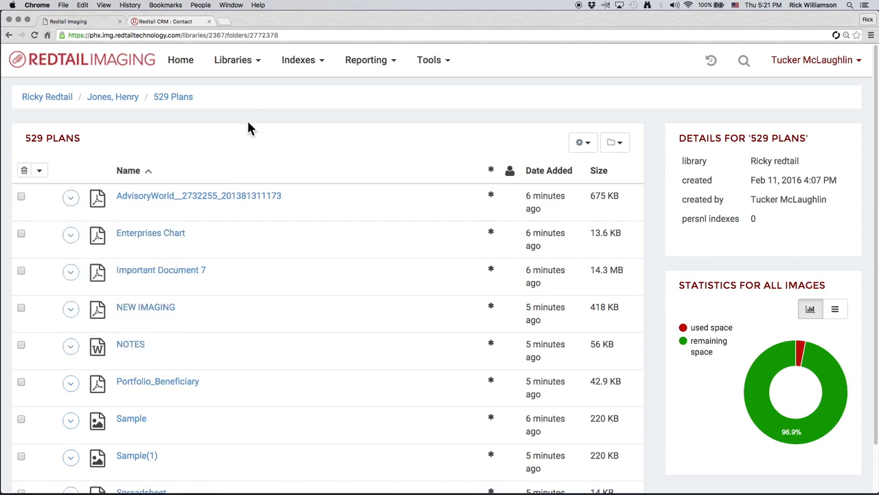
- Open the index field management page and delete the Servicing Advisor index field
click(316, 72)
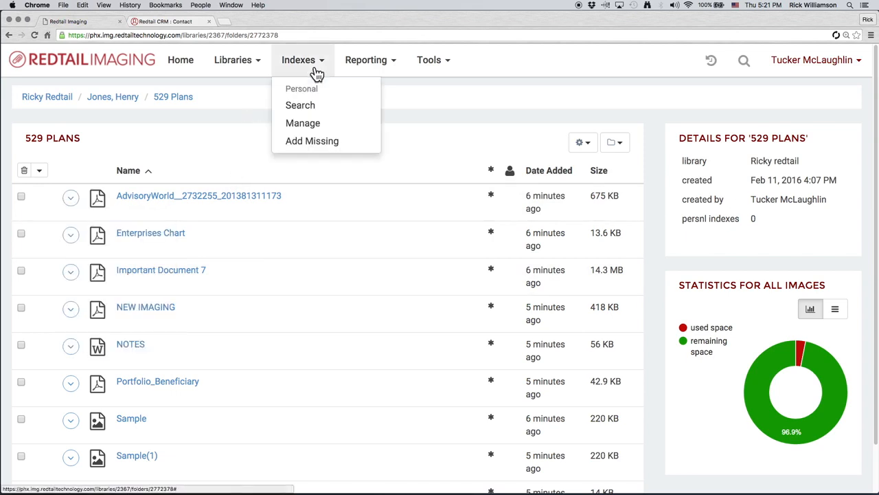
click(327, 123)
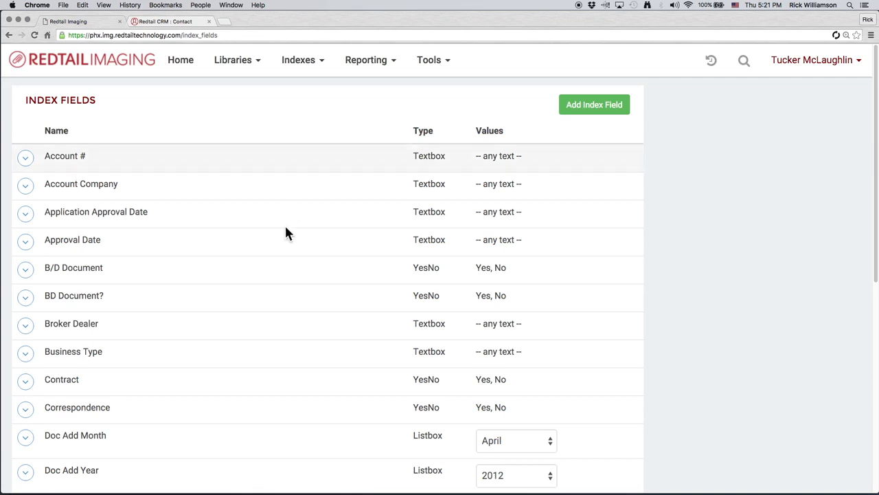
scroll(658, 337, down, 1)
scroll(658, 338, down, 3)
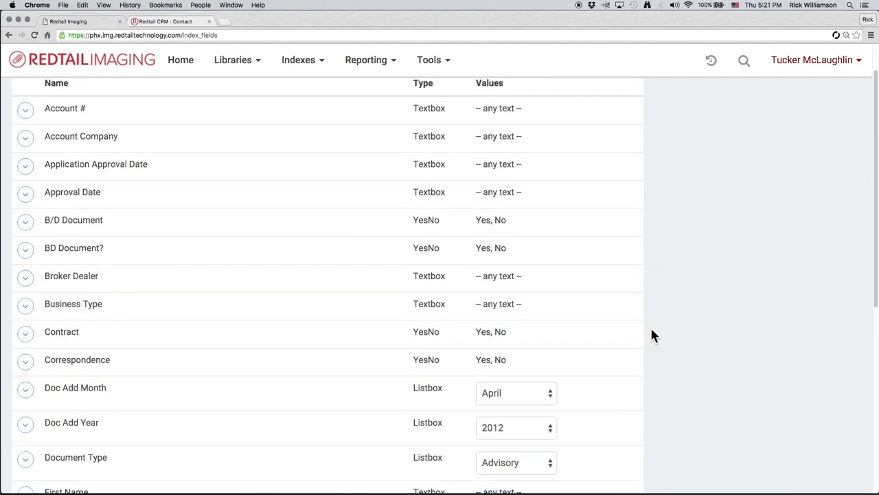
scroll(649, 328, down, 1)
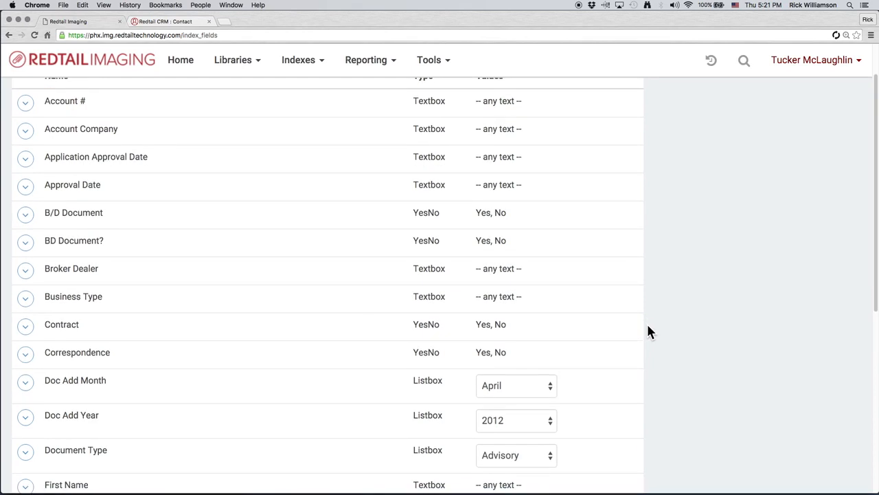
scroll(647, 325, down, 3)
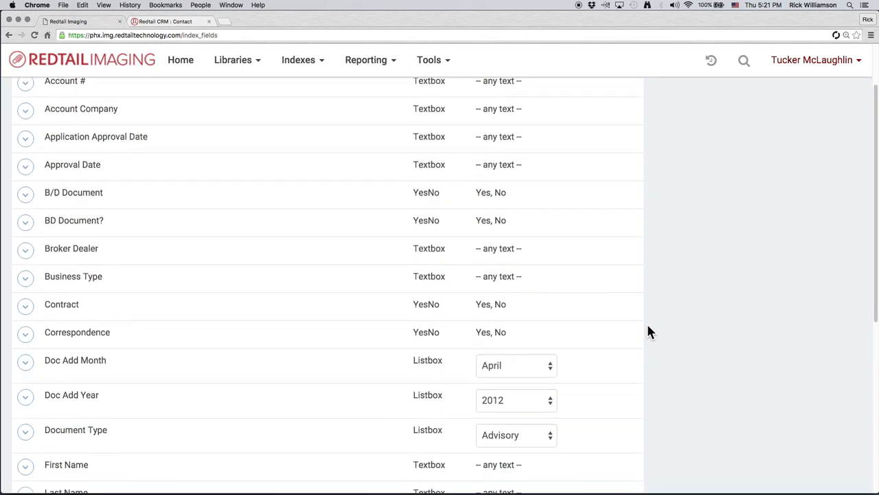
scroll(650, 332, down, 4)
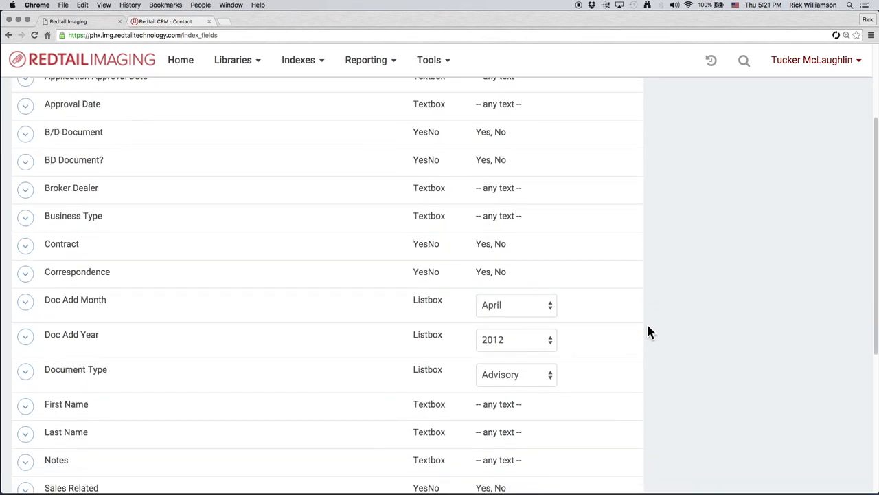
scroll(650, 333, down, 4)
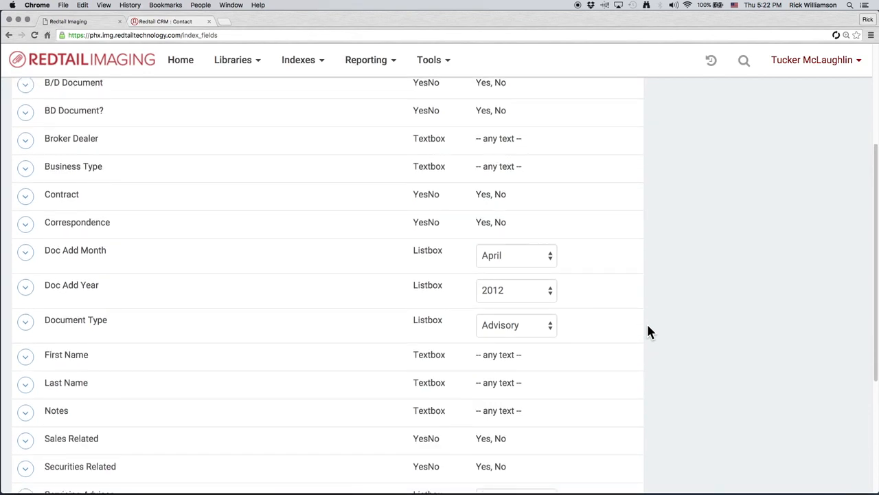
scroll(651, 332, down, 8)
scroll(651, 331, down, 4)
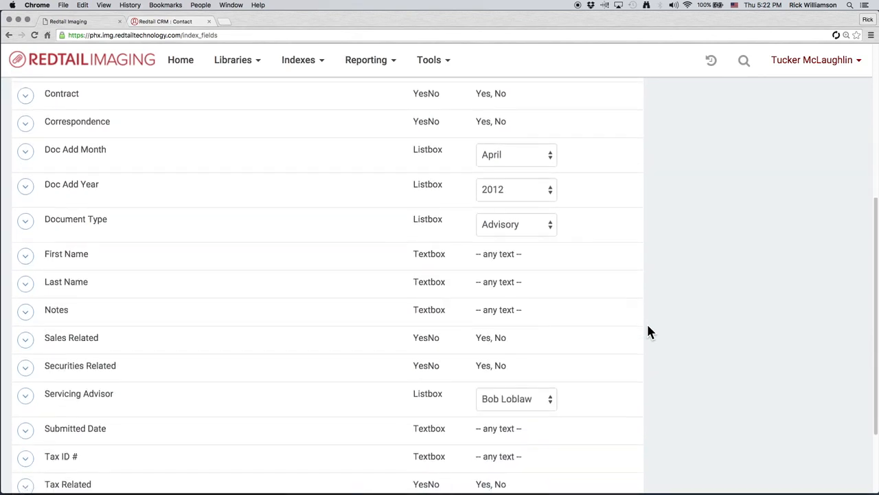
scroll(650, 332, down, 2)
scroll(651, 332, down, 2)
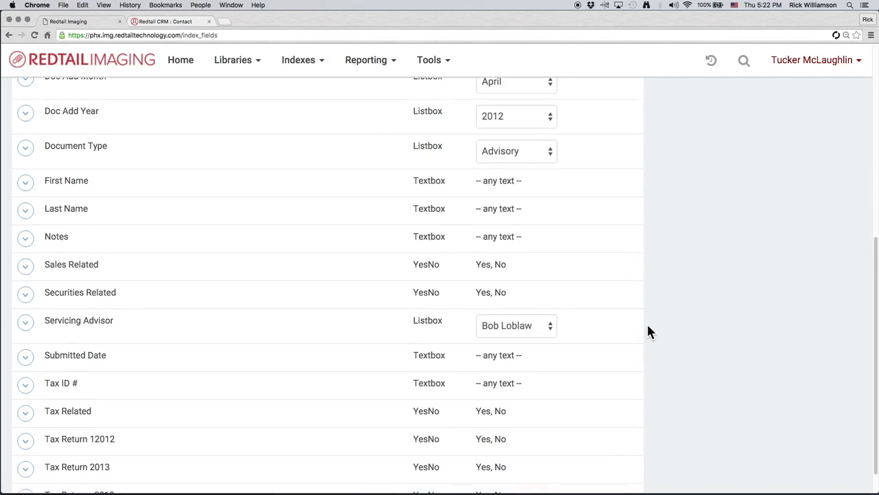
scroll(649, 332, down, 1)
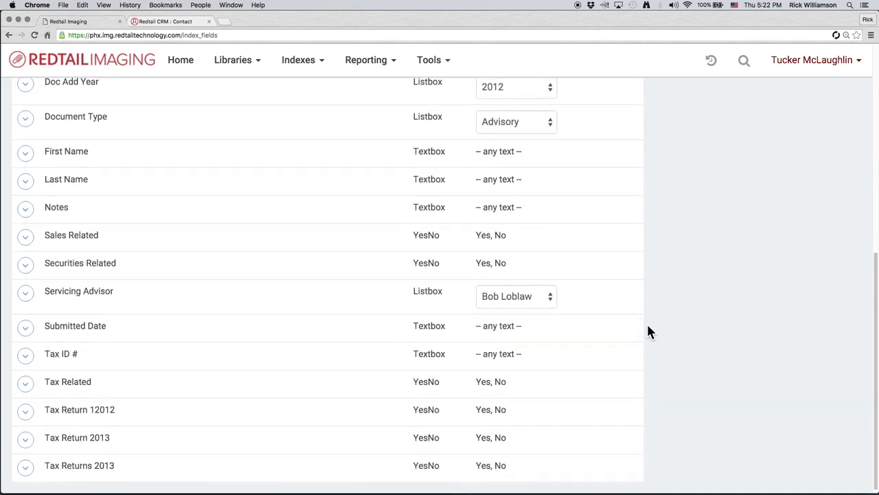
click(25, 293)
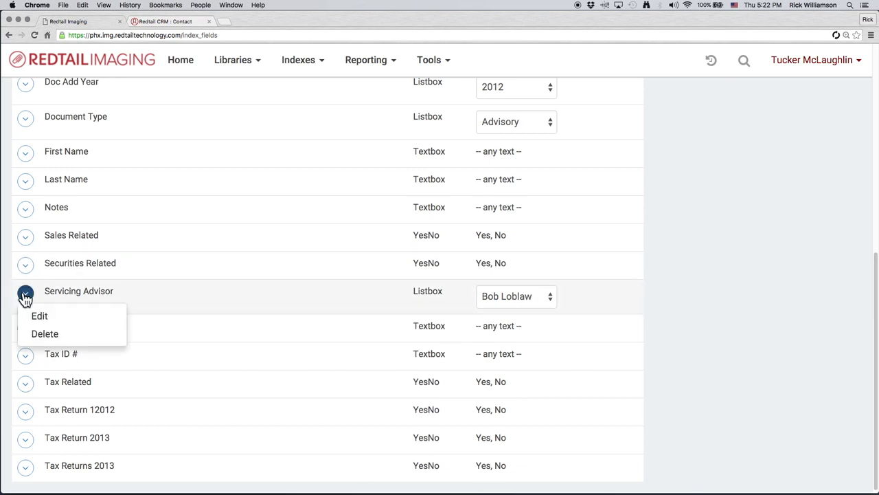
click(47, 336)
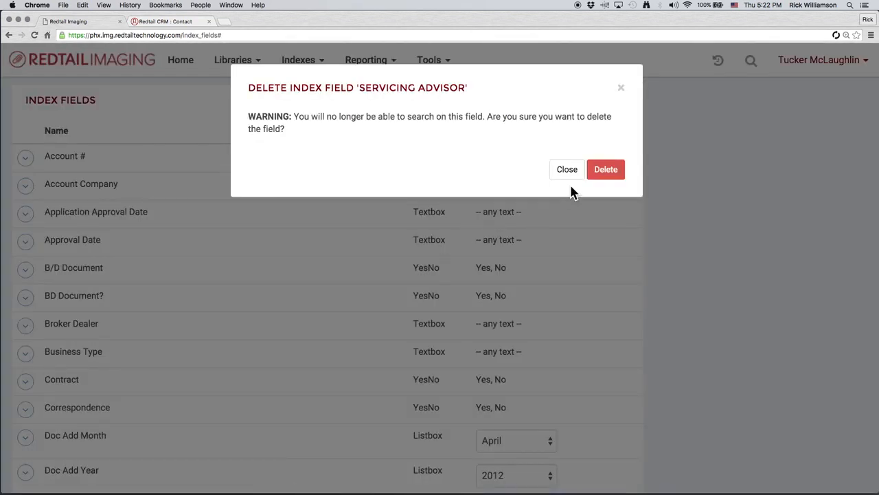
click(599, 178)
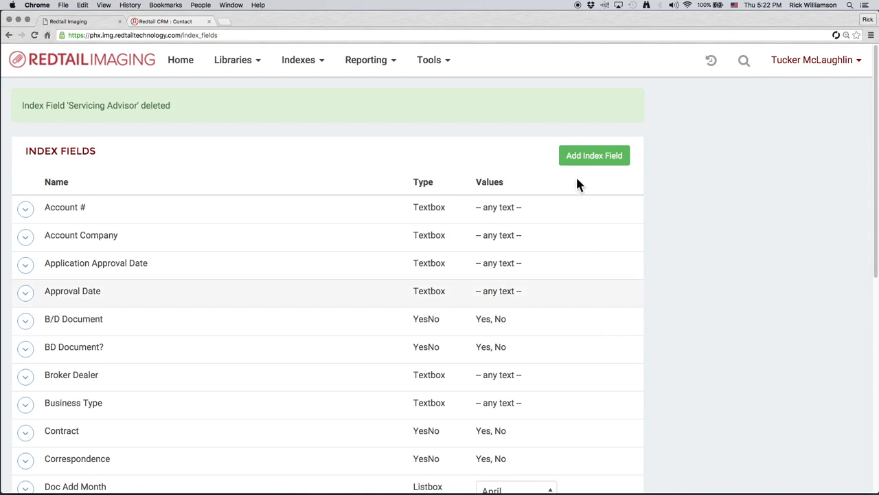
- Start a new index field named Principal Advisor with Listbox type, using classic value entry
click(612, 160)
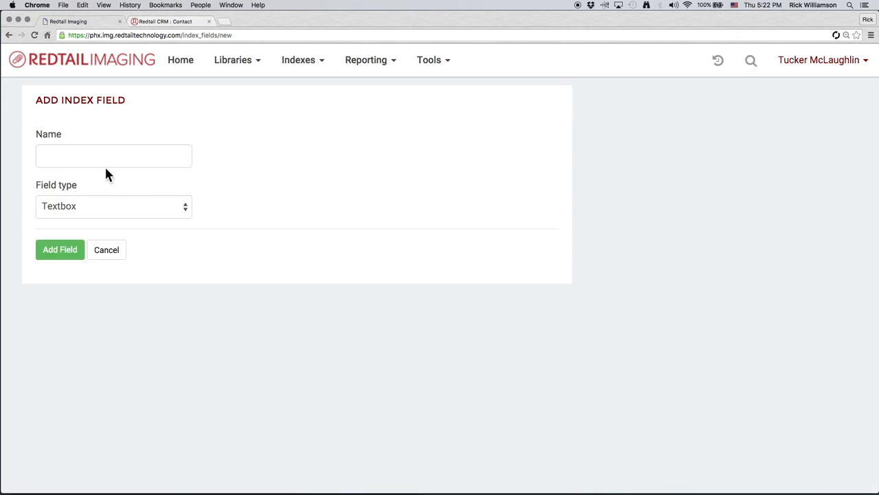
click(100, 157)
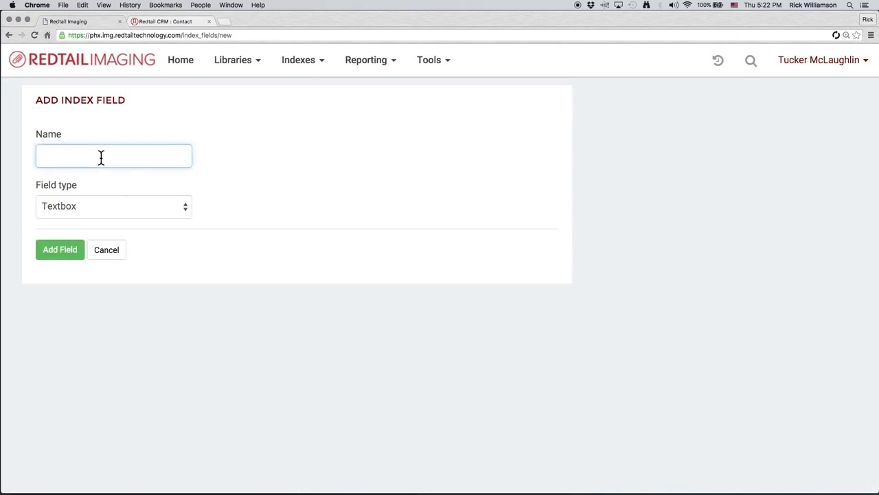
text(Principal Advisor)
click(145, 206)
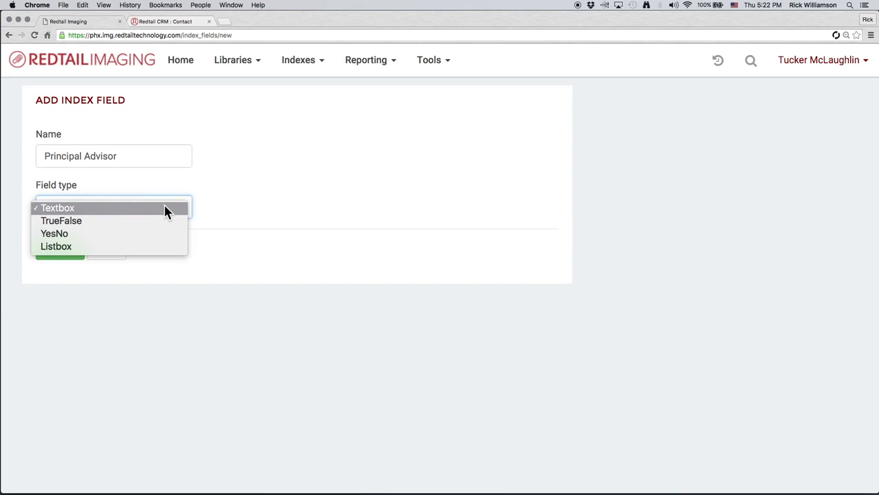
click(160, 246)
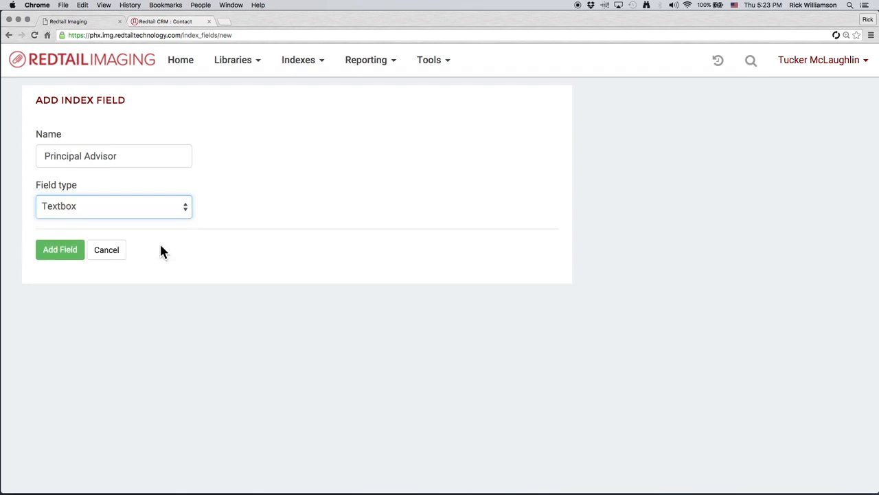
scroll(239, 348, down, 2)
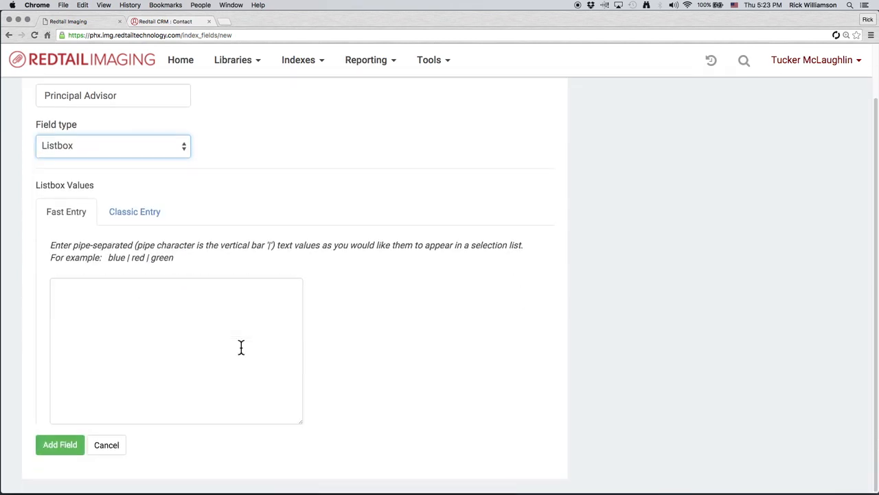
click(119, 219)
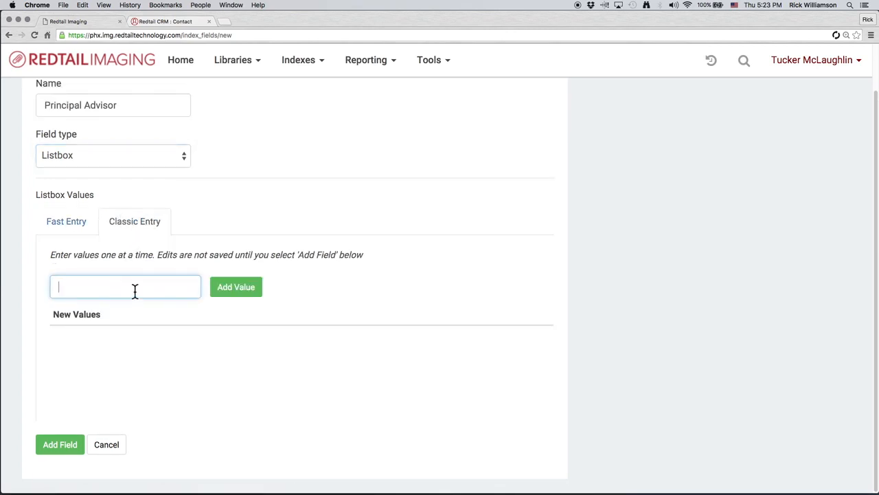
click(68, 224)
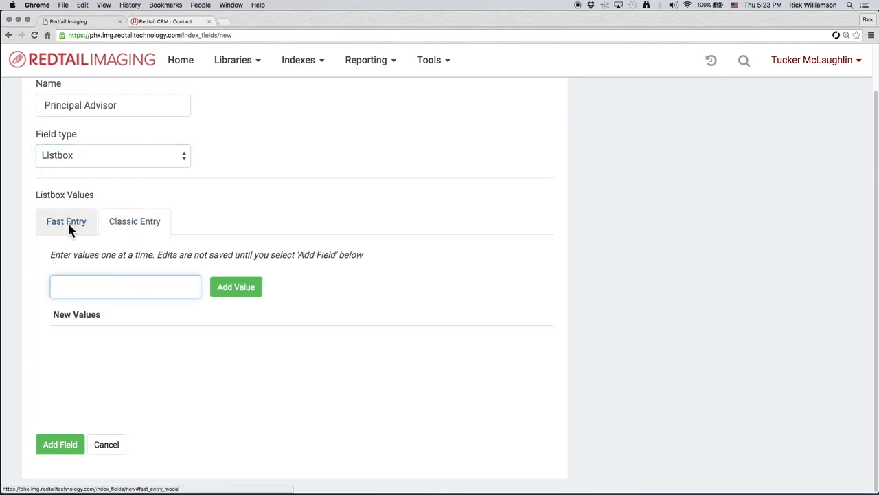
click(134, 227)
click(134, 286)
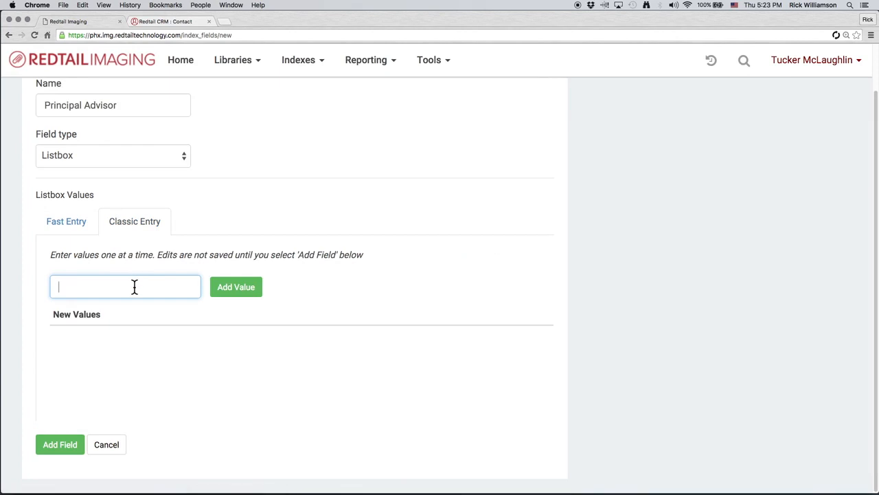
- Add three advisors' full names as values of the Principal Advisor listbox
click(237, 289)
click(167, 288)
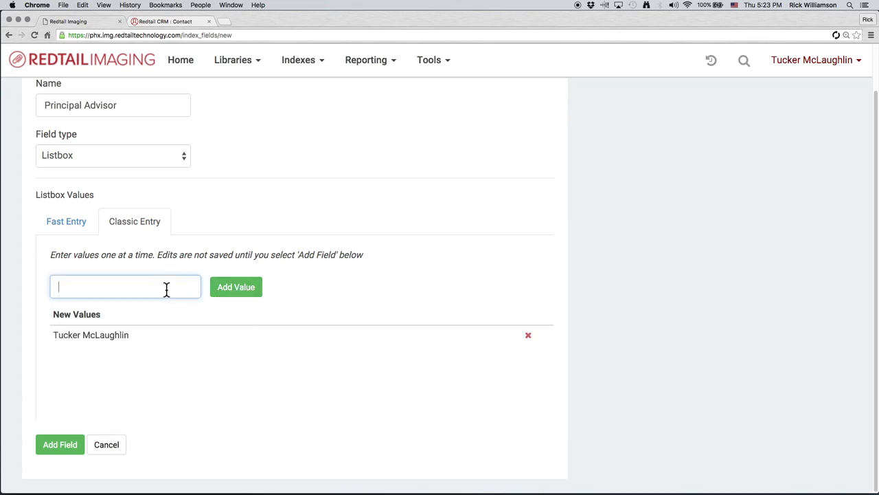
text(Ricky Redtail)
click(227, 289)
click(136, 290)
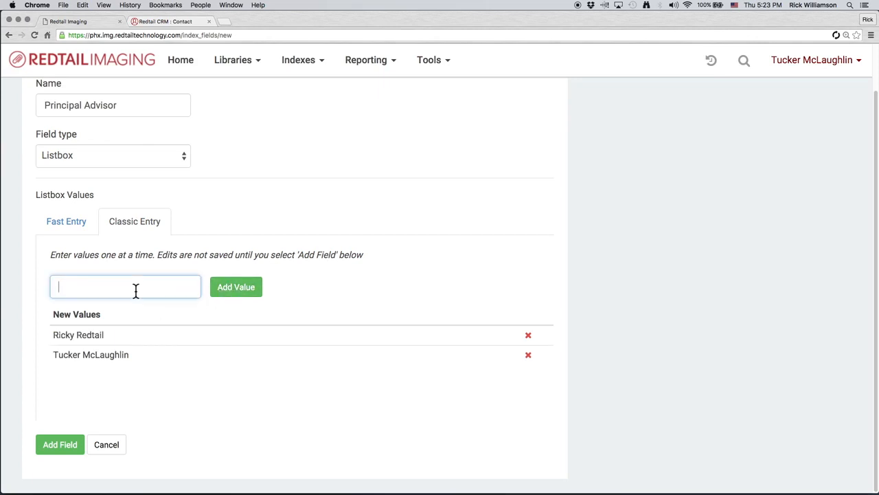
text(Susie Smith)
click(250, 287)
click(130, 290)
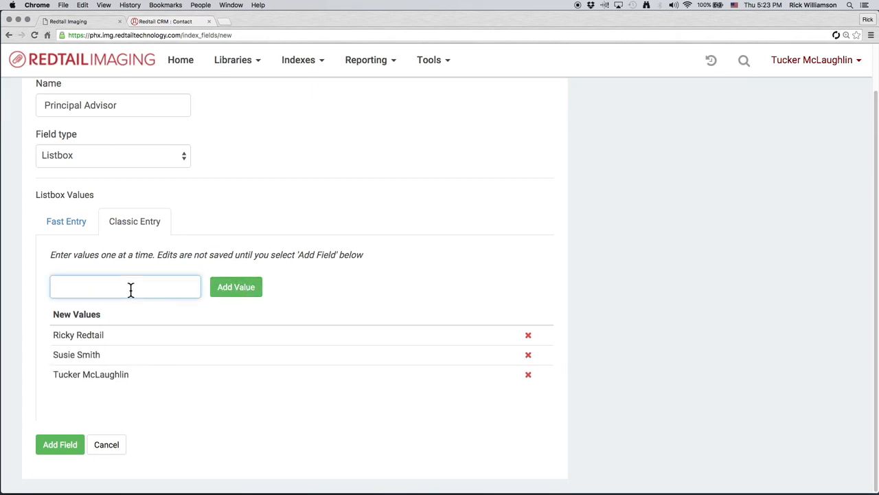
- Add two more advisors' full names to the listbox and save the Principal Advisor field
click(216, 291)
click(134, 289)
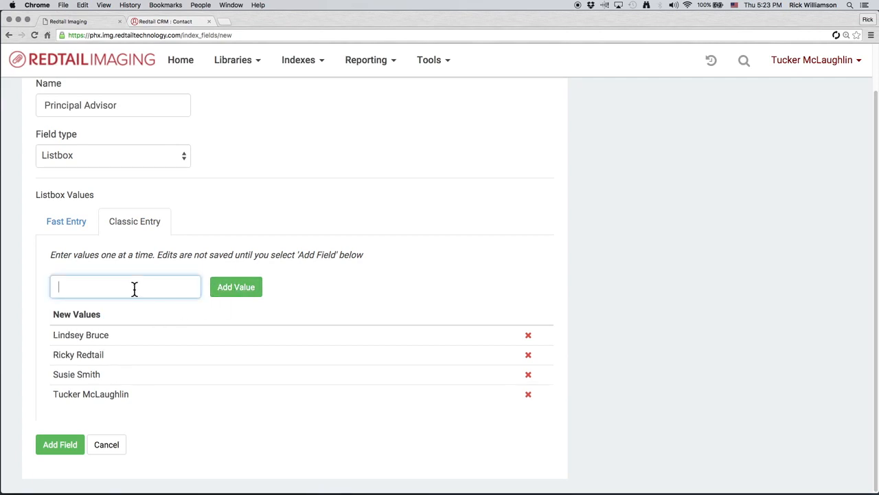
text(Bob Loblaw)
click(234, 293)
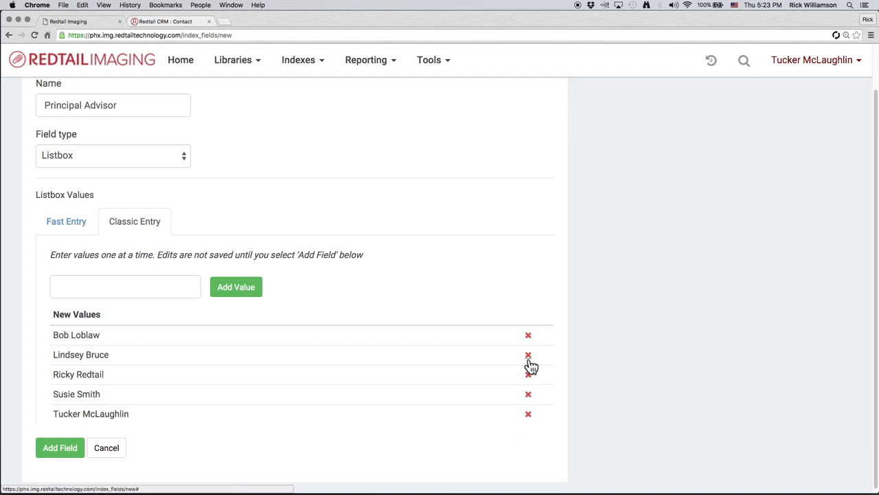
click(59, 449)
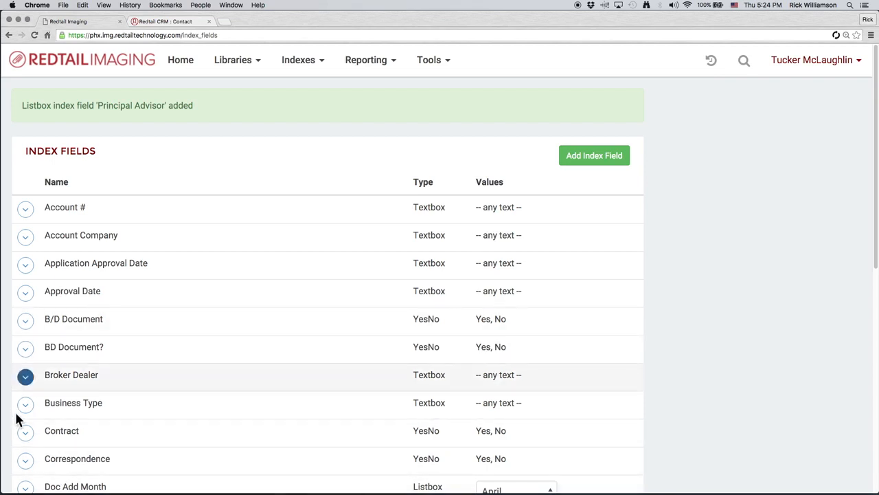
scroll(23, 435, down, 10)
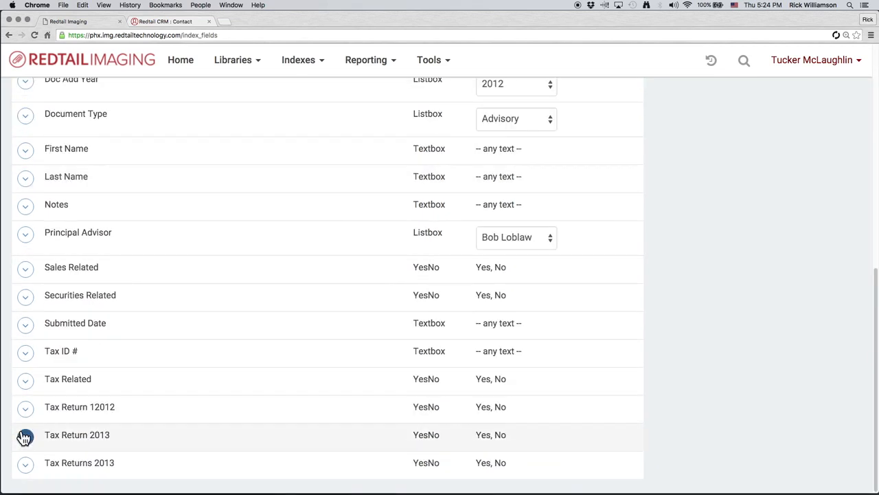
click(26, 237)
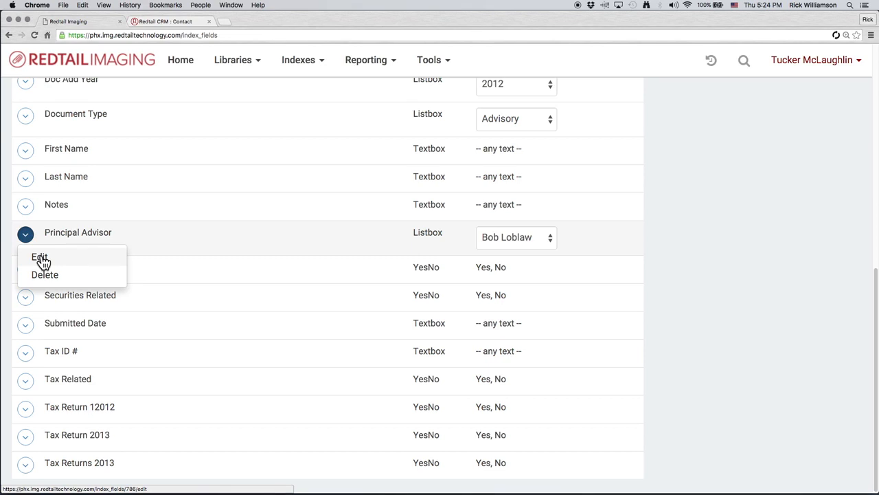
click(241, 69)
click(253, 226)
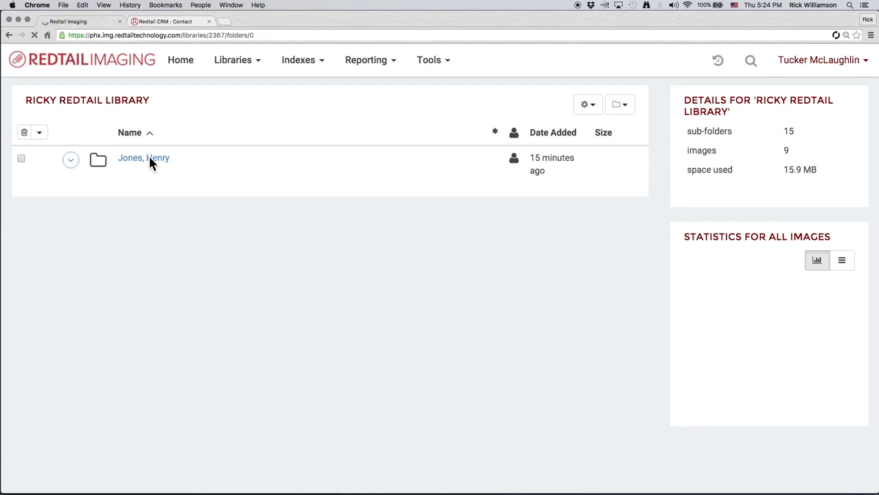
click(152, 164)
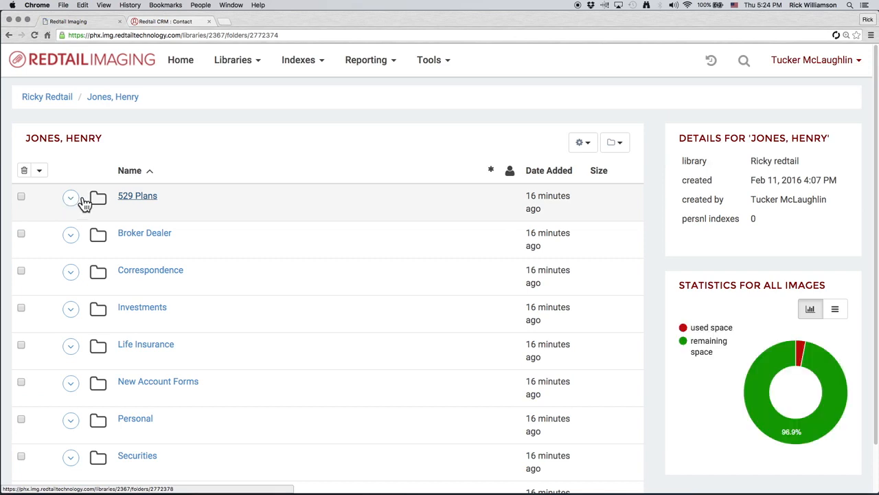
click(71, 202)
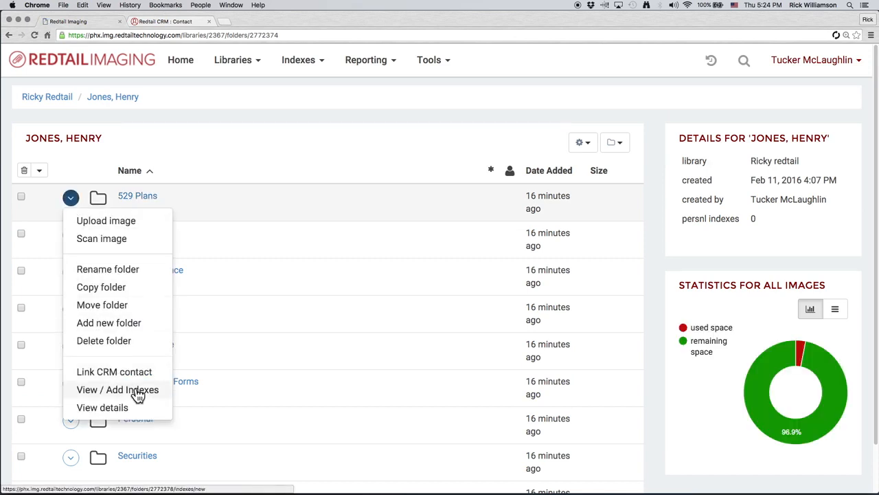
click(152, 199)
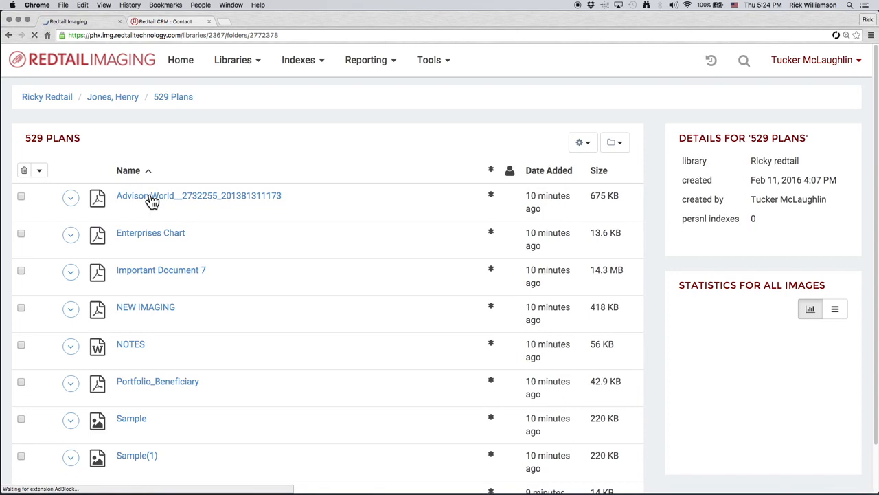
click(71, 273)
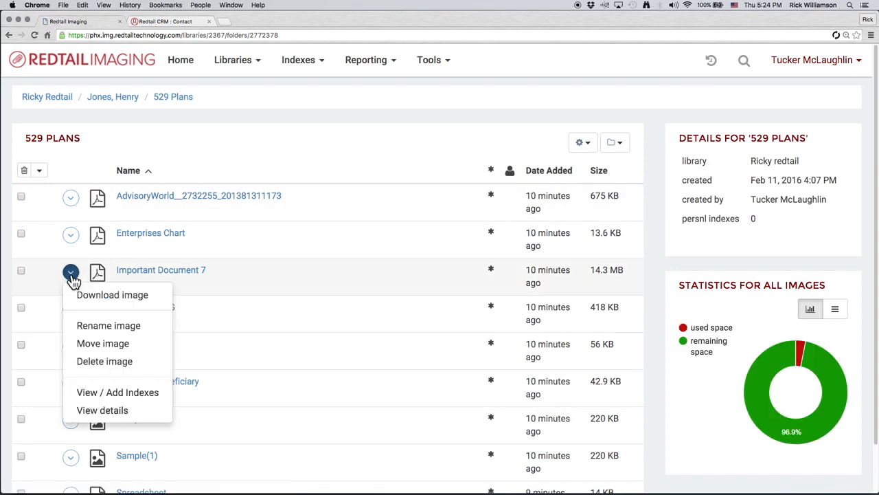
click(114, 397)
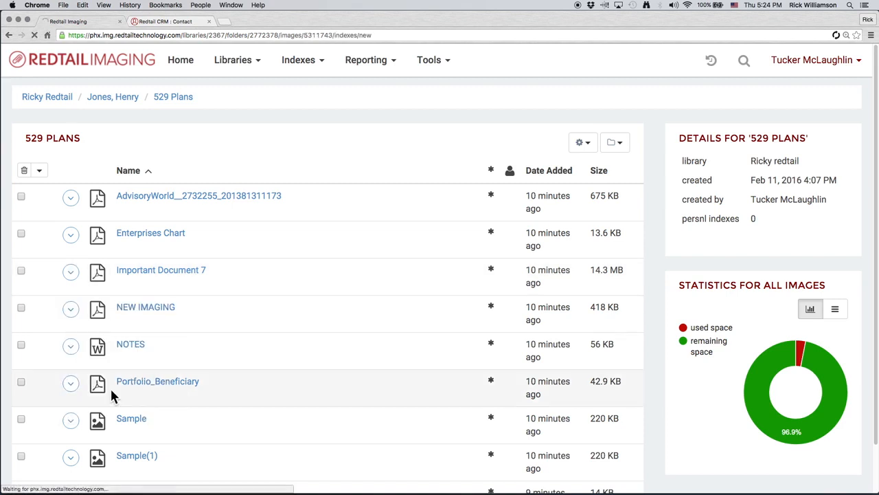
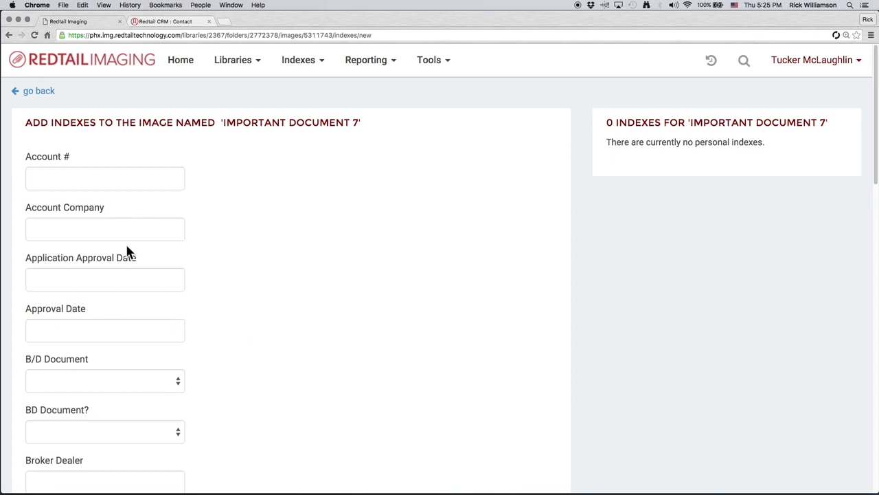
- Enter the client's account number in Account # and set the Approval Date to 02/22/2016
click(108, 180)
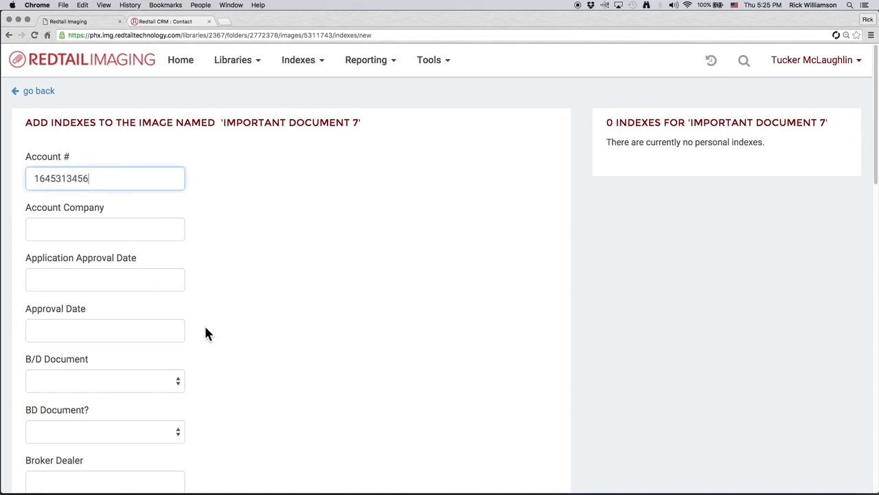
scroll(208, 333, down, 2)
click(140, 268)
text(0)
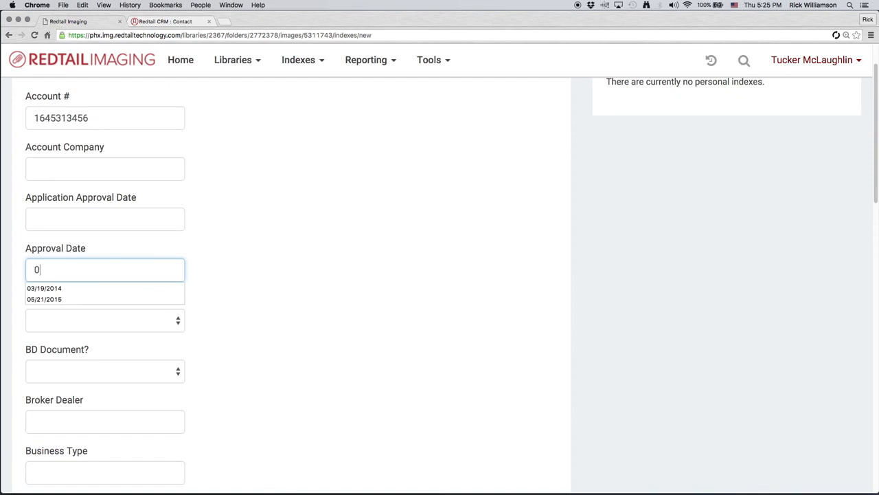
text(2/22/01)
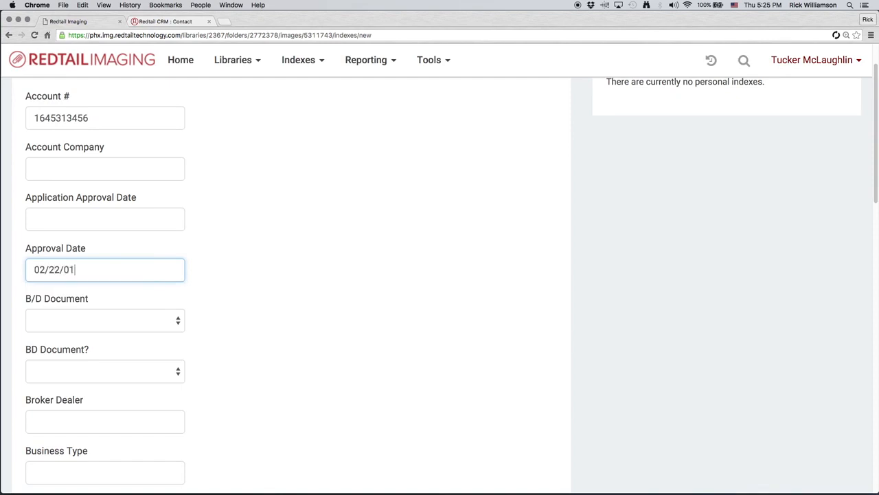
key(BackSpace)
key(BackSpace)
text(2016)
- Set B/D Document to Yes and Contract to No
scroll(204, 344, down, 3)
click(160, 240)
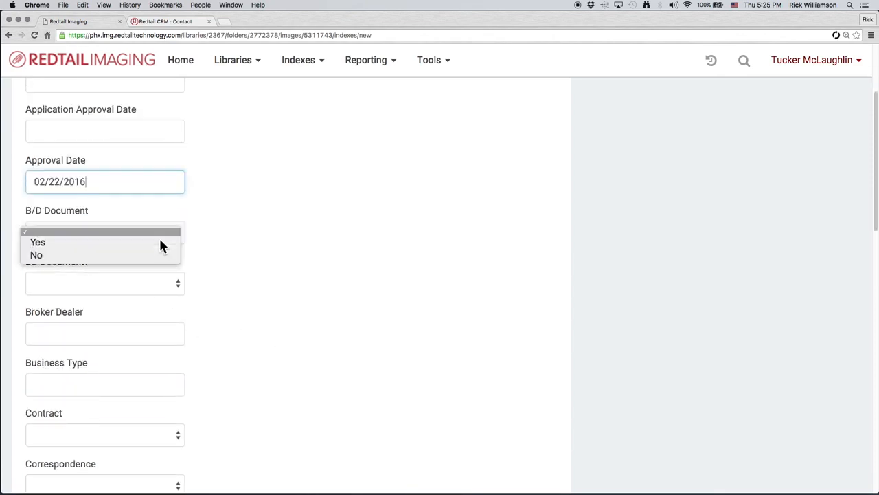
click(213, 325)
scroll(228, 355, down, 4)
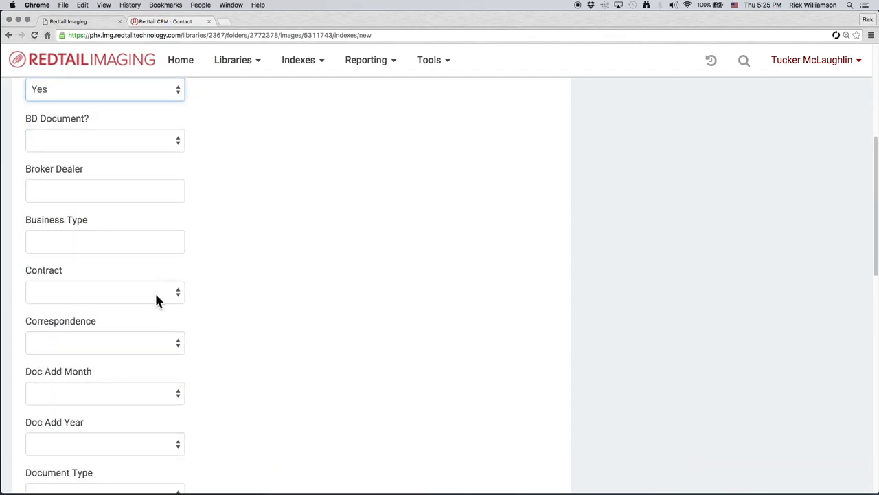
click(157, 291)
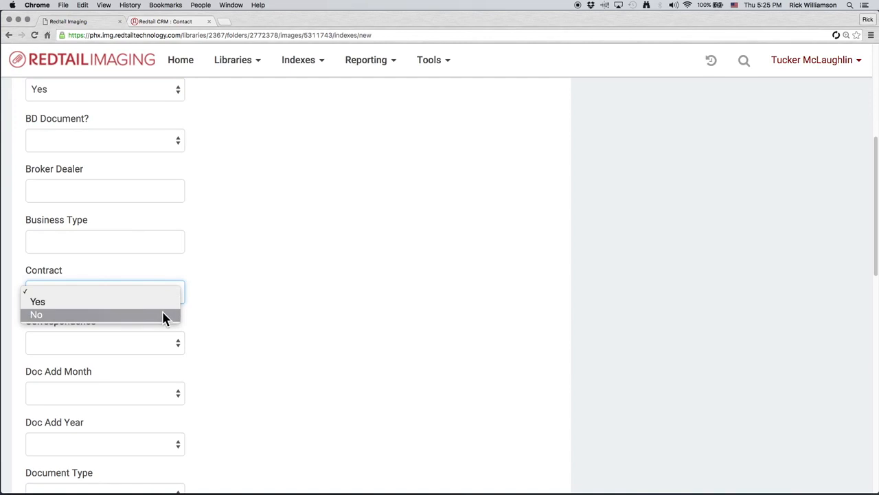
scroll(212, 358, down, 4)
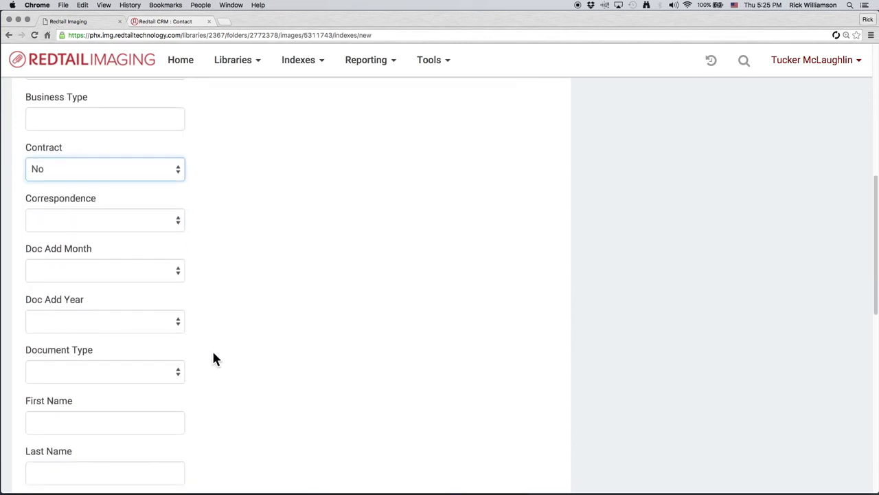
- Fill in the client's first name and last name index fields
scroll(213, 357, down, 4)
click(115, 269)
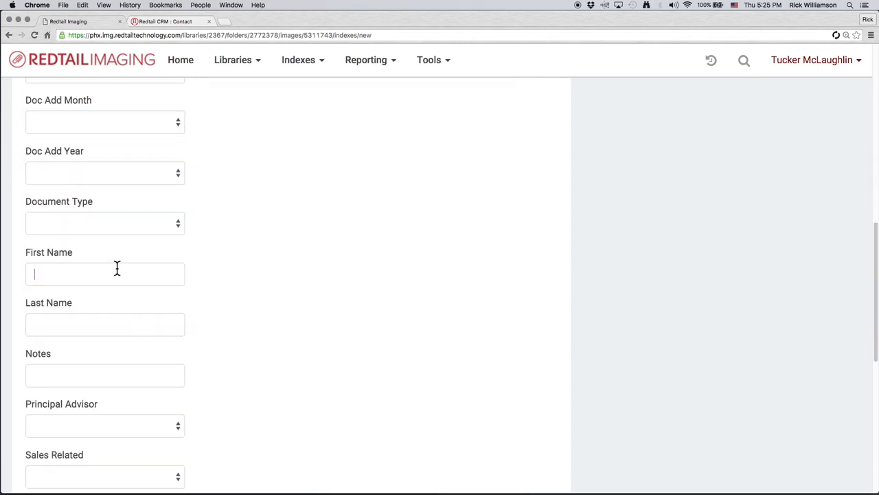
key(Tab)
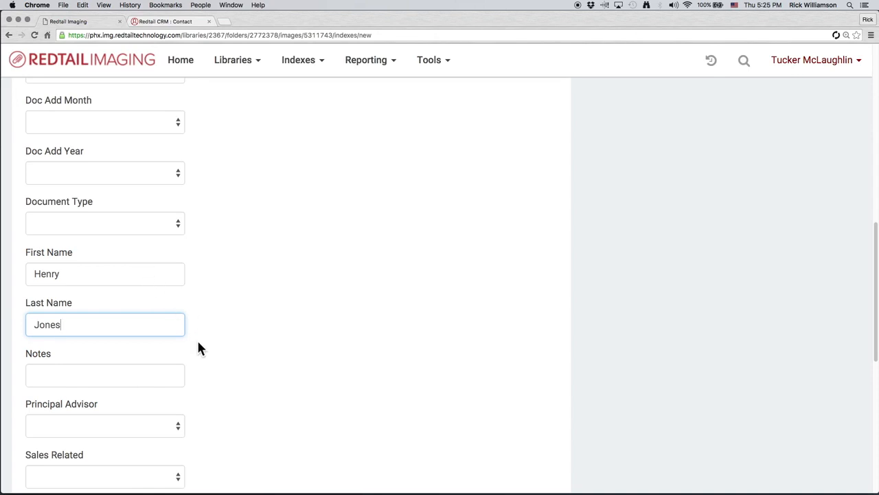
- Choose the advisor in the Principal Advisor listbox and save the document's indexes
scroll(198, 343, down, 3)
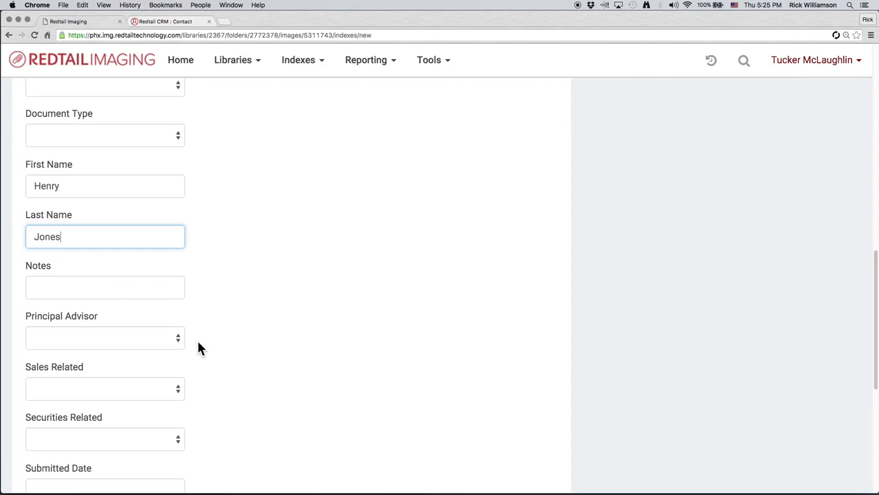
click(174, 342)
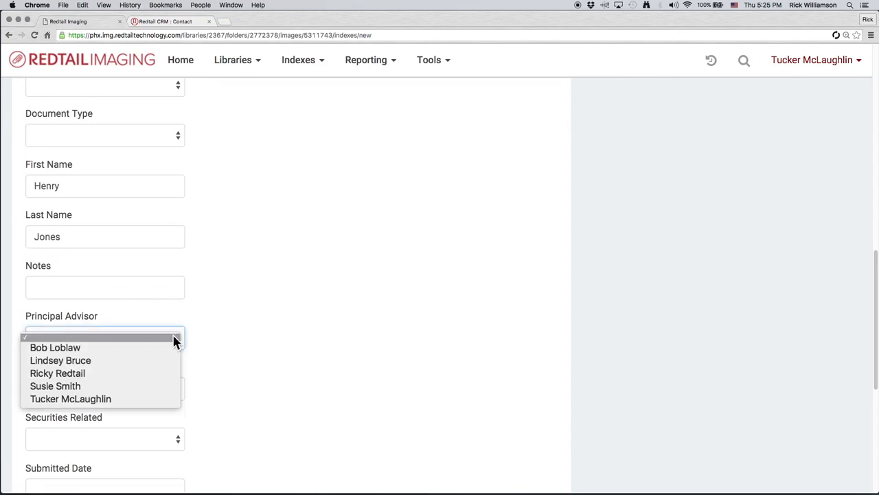
click(158, 373)
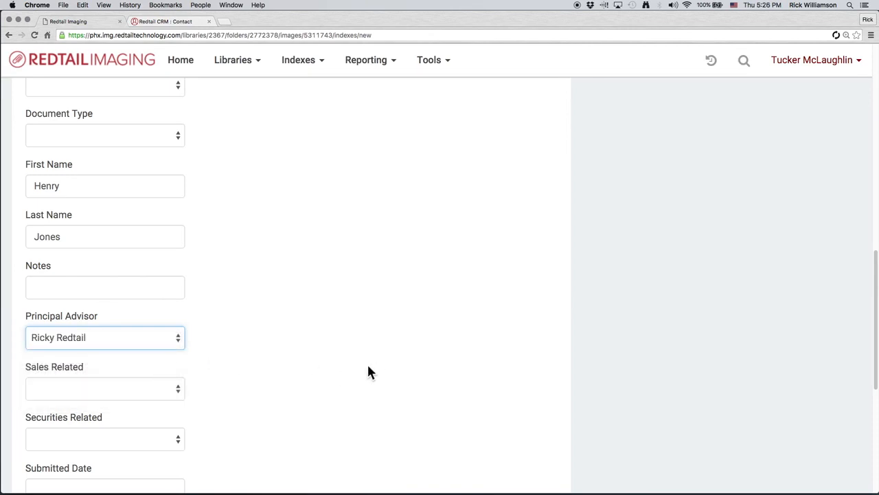
scroll(369, 362, down, 5)
scroll(368, 366, down, 2)
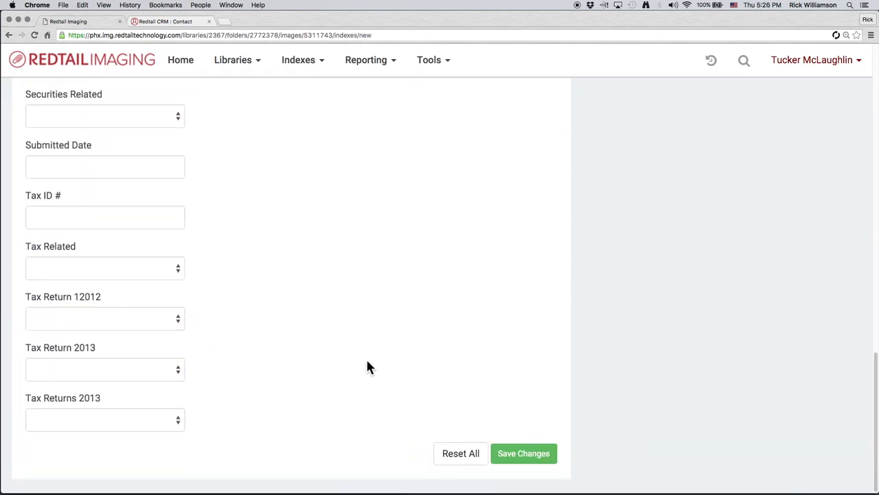
click(519, 454)
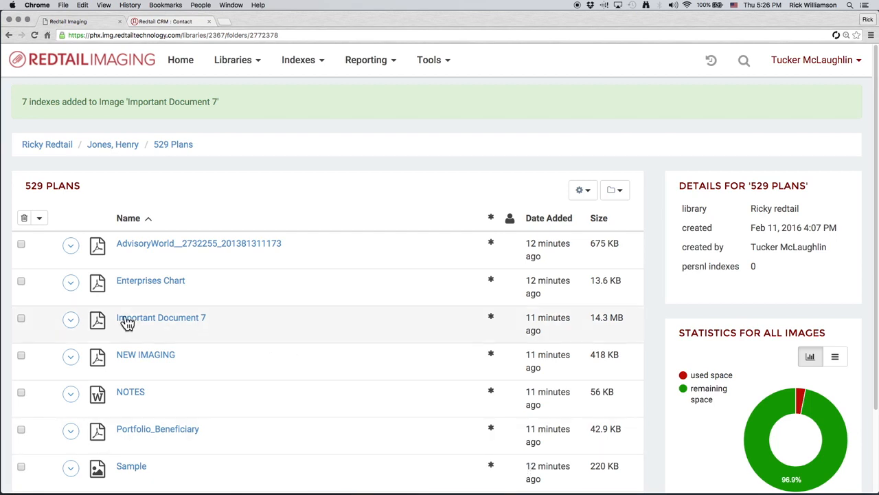
- View the details and recent history of Important Document 7, then close them
click(72, 320)
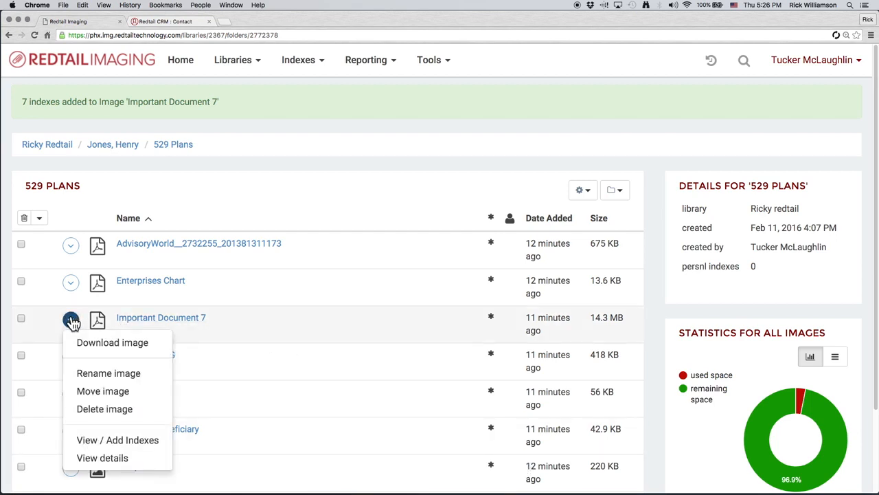
click(102, 458)
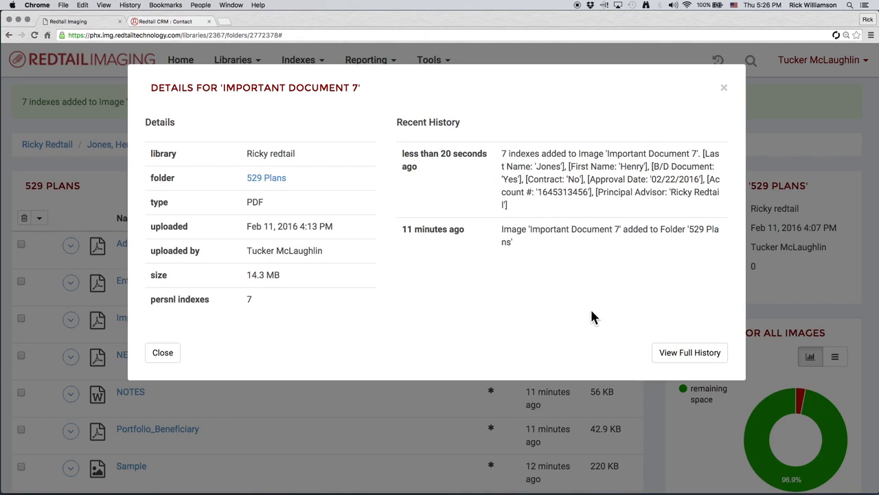
click(723, 91)
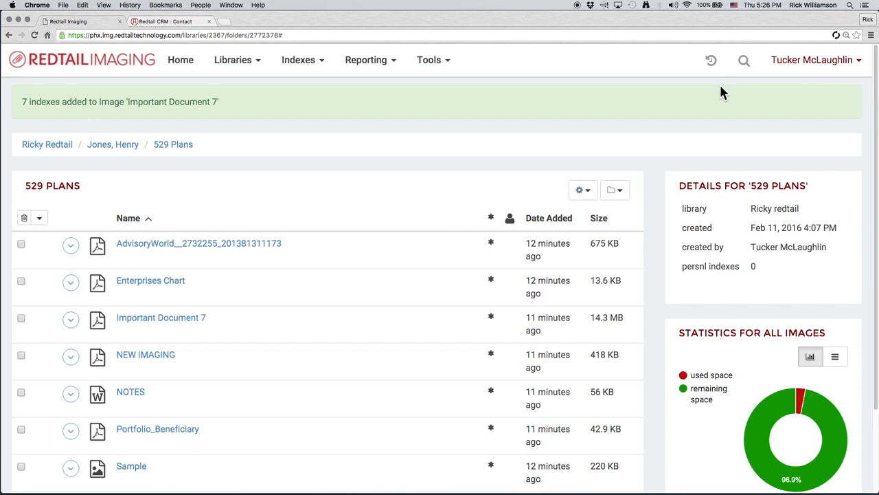
- Run a personal index search filtered by the same Principal Advisor
click(309, 65)
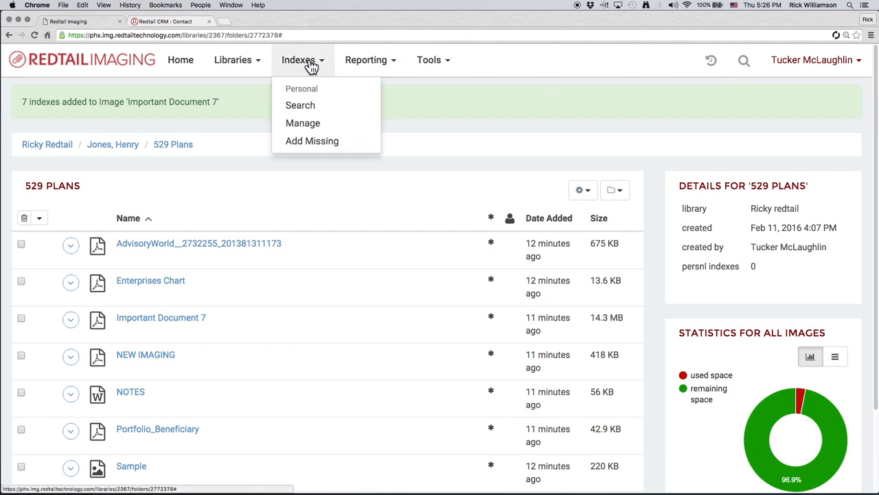
click(328, 110)
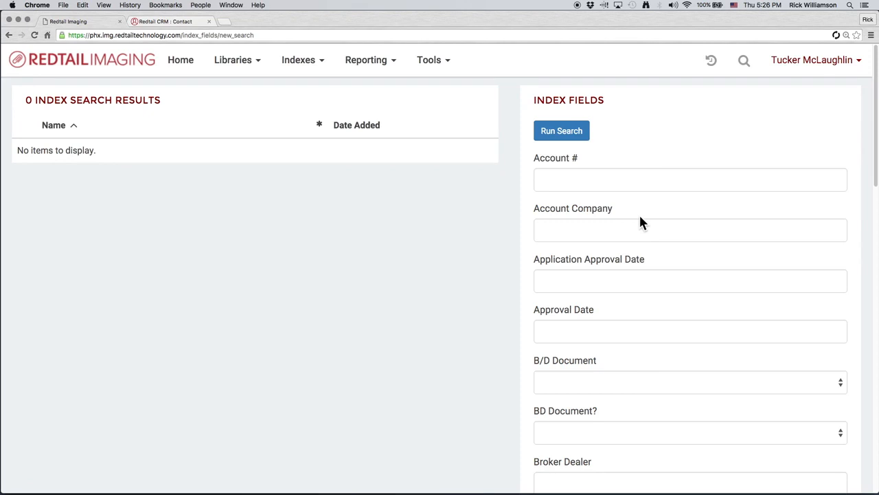
scroll(640, 222, down, 15)
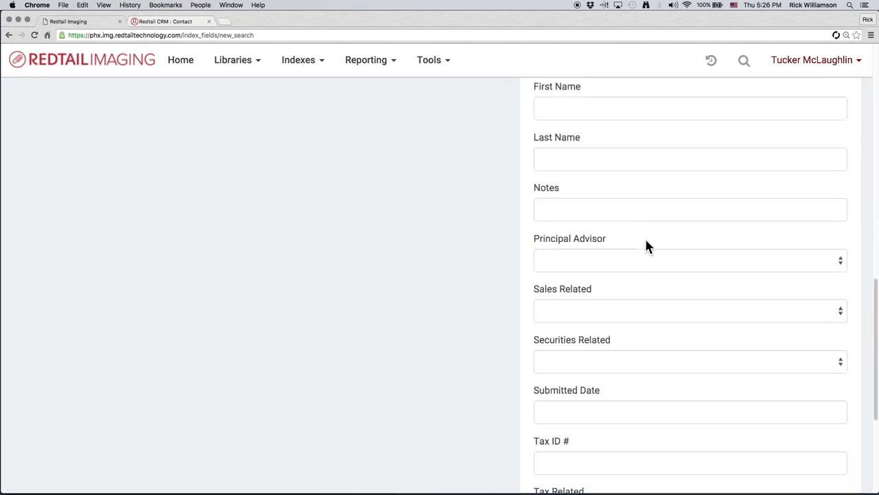
click(633, 266)
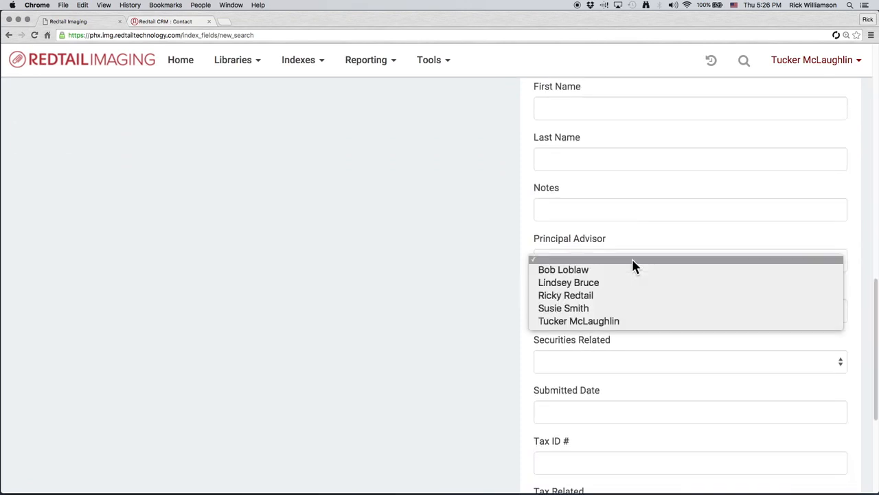
click(652, 301)
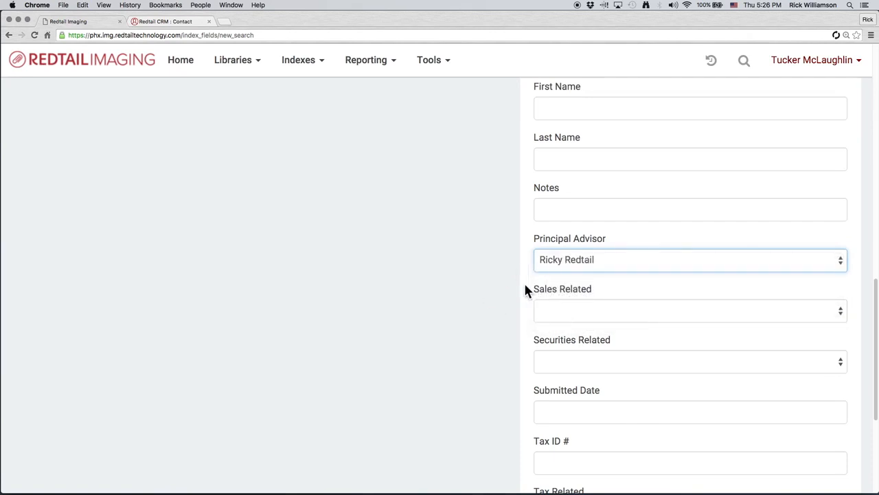
scroll(525, 289, up, 15)
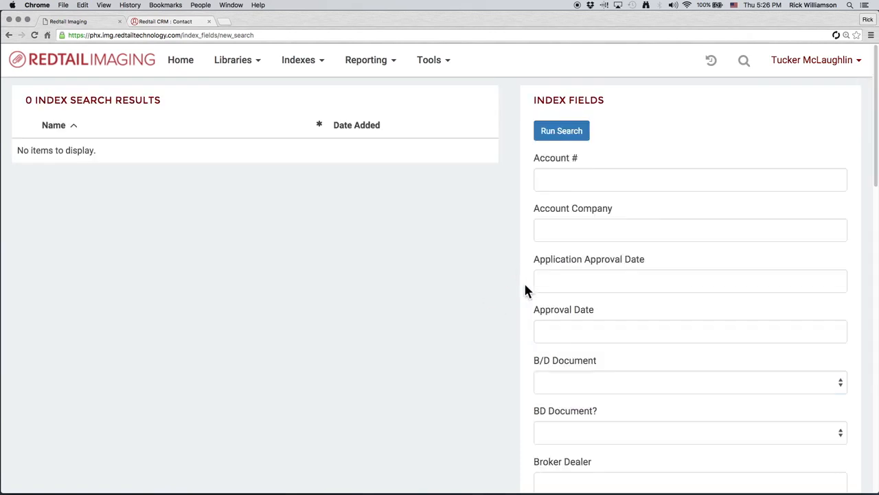
click(546, 138)
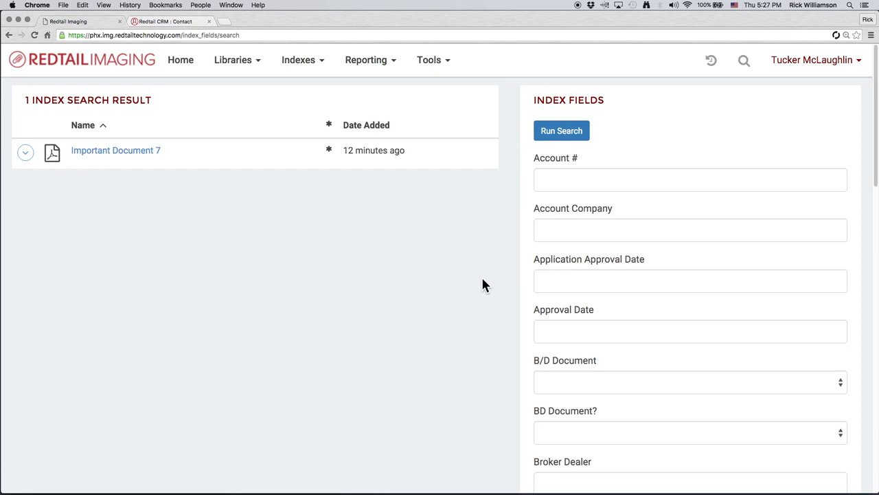
- List the images without a personal index and view the Spreadsheet file's details
scroll(483, 285, down, 1)
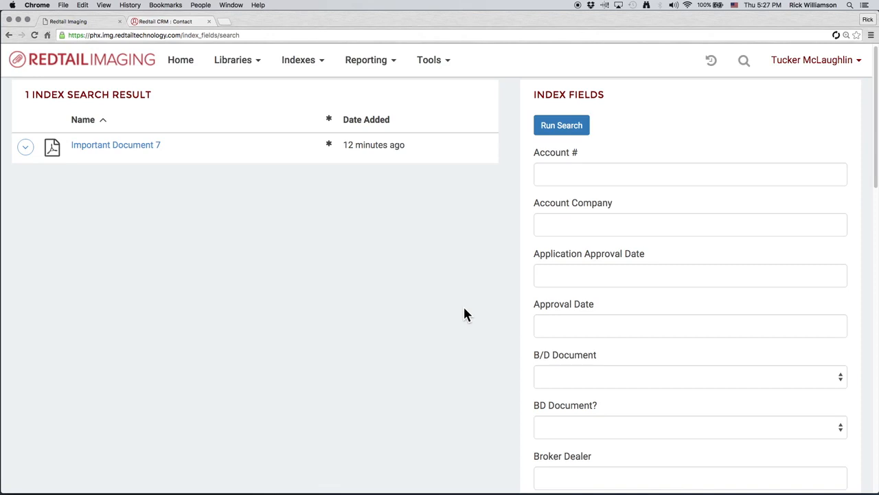
click(308, 64)
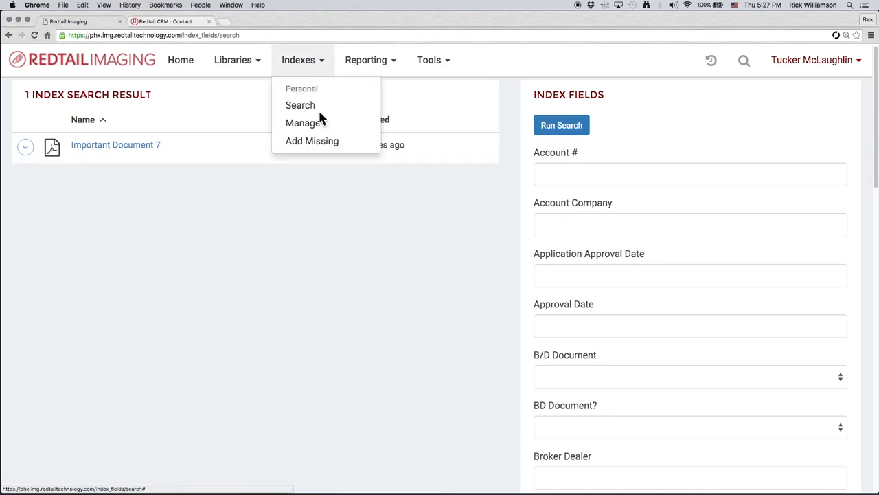
click(320, 145)
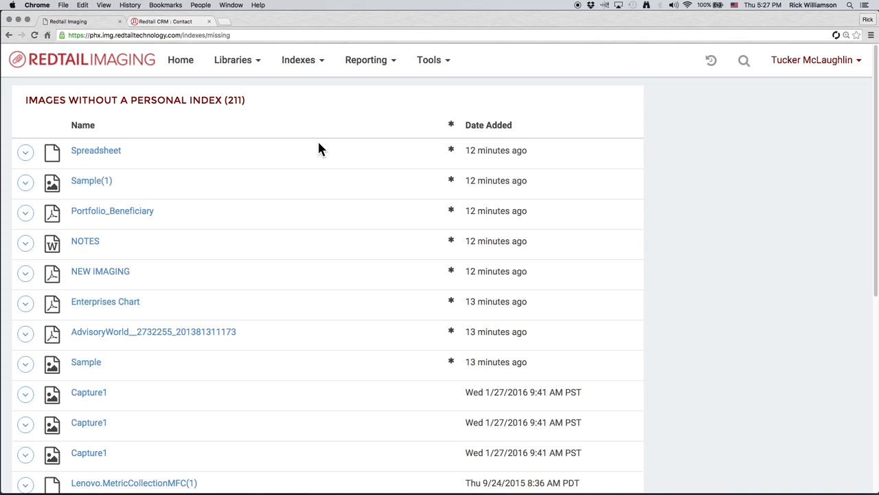
click(27, 155)
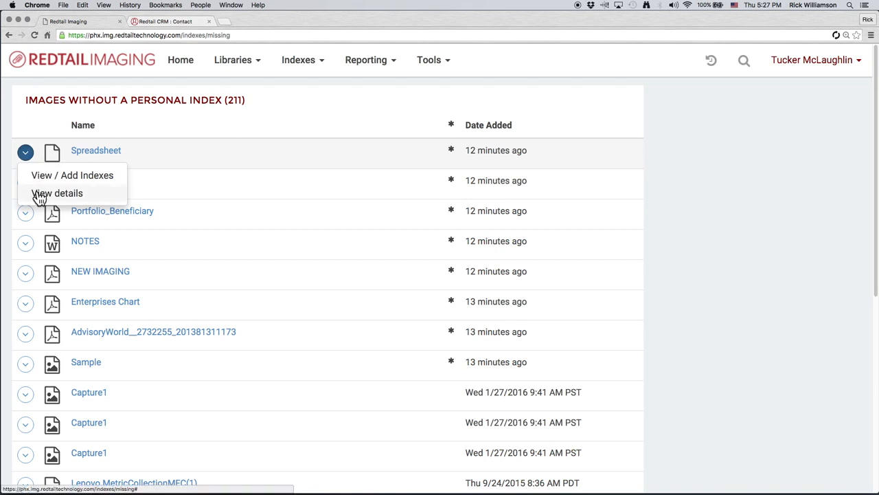
click(41, 195)
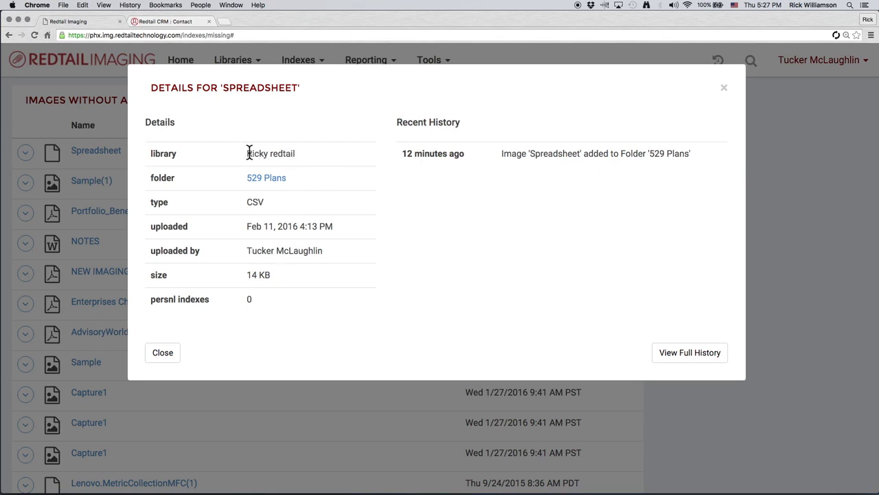
click(163, 353)
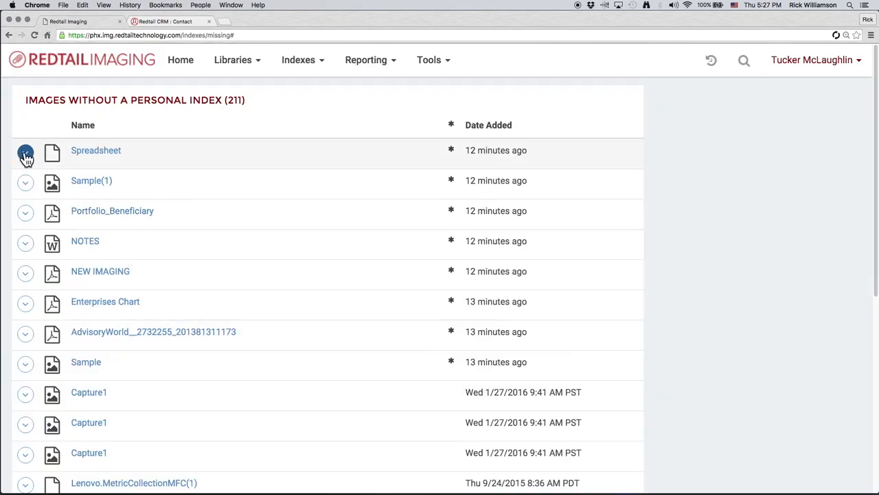
- Open the log history report and expand its actions filter
click(398, 67)
click(403, 110)
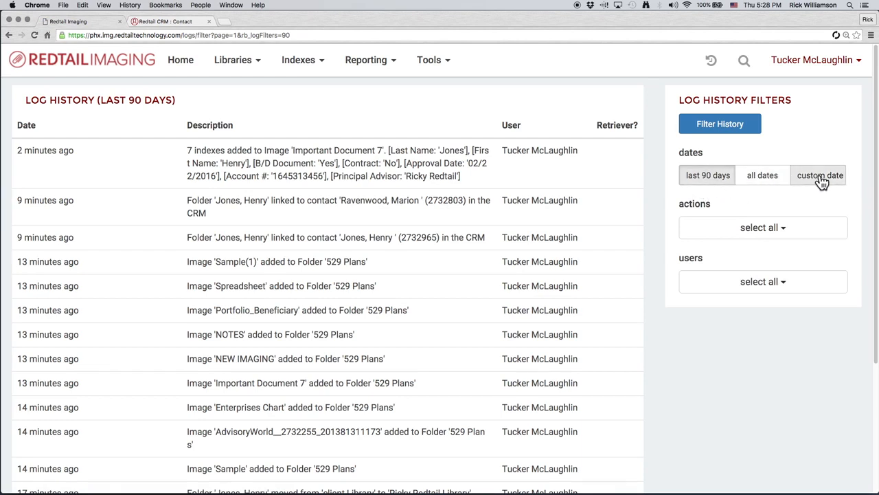
click(786, 229)
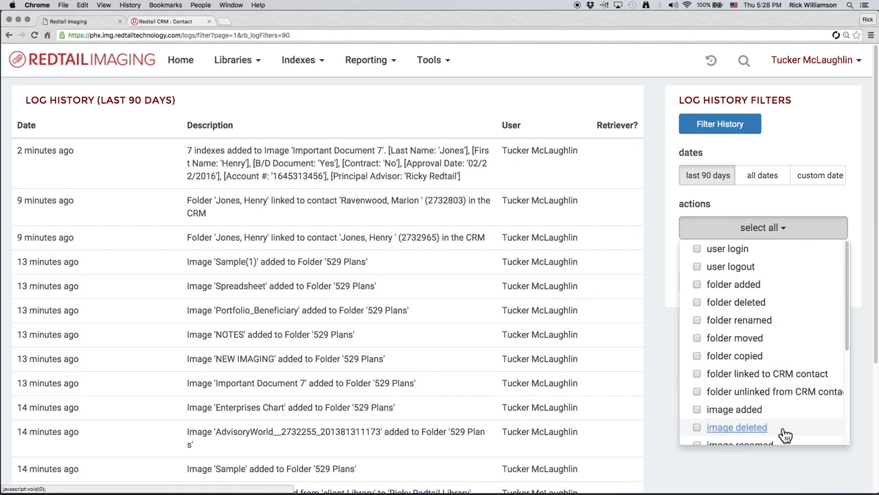
- Try ticking folder renamed, folder added and user login as action filters, then untick them
click(698, 320)
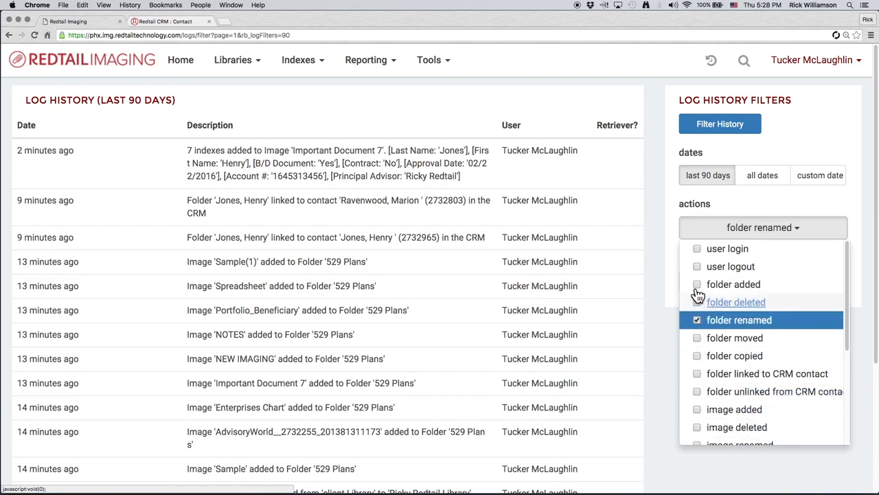
click(696, 284)
click(698, 249)
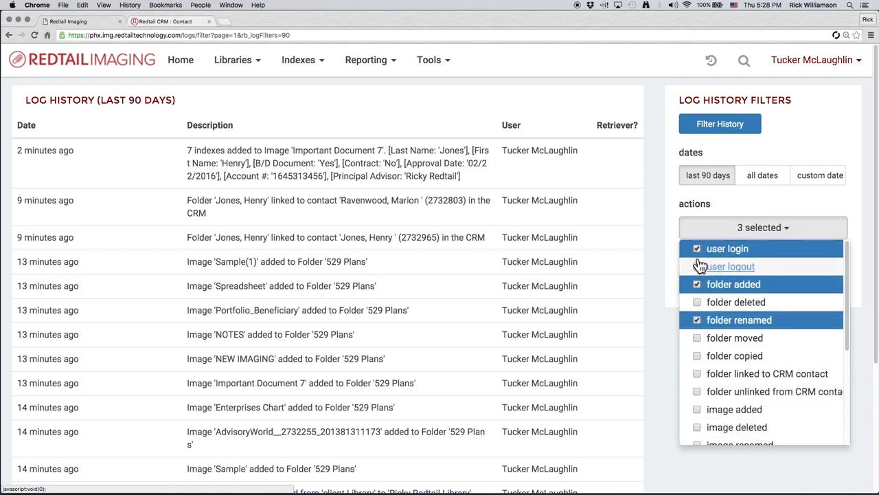
click(698, 249)
click(697, 285)
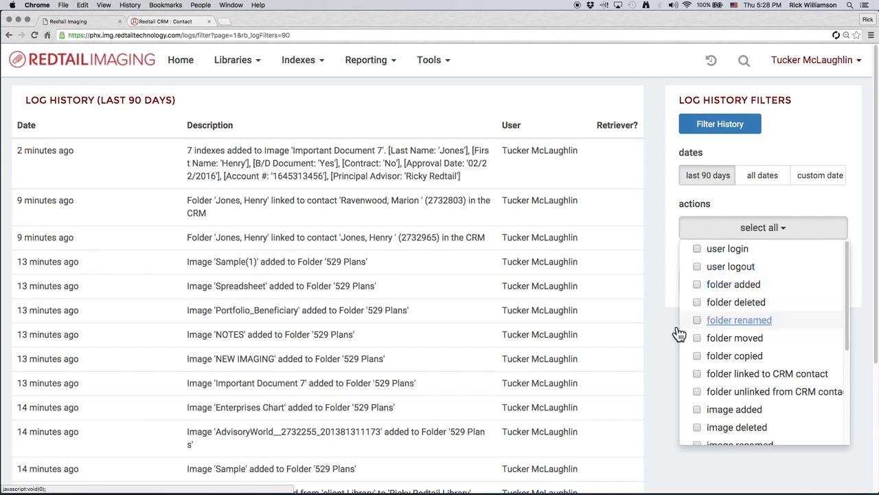
- Try filtering the log history by a single user, then untick that user and close the filter list
click(697, 320)
click(660, 325)
click(731, 281)
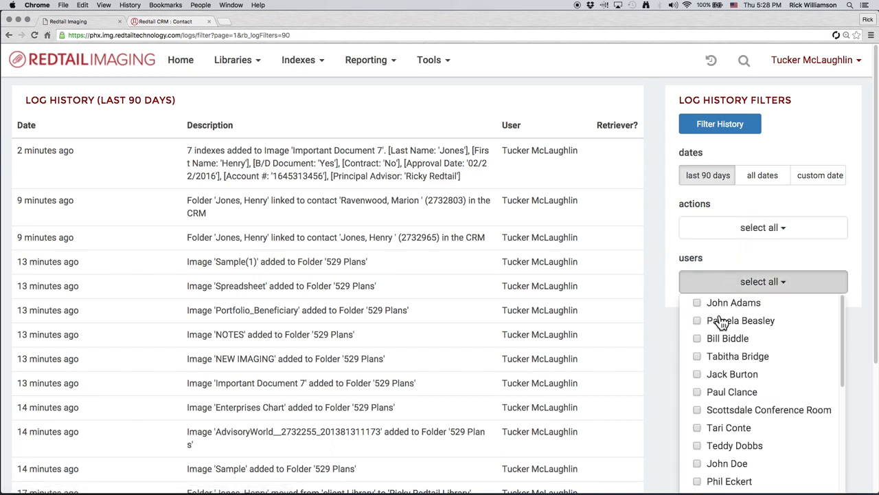
scroll(699, 409, down, 3)
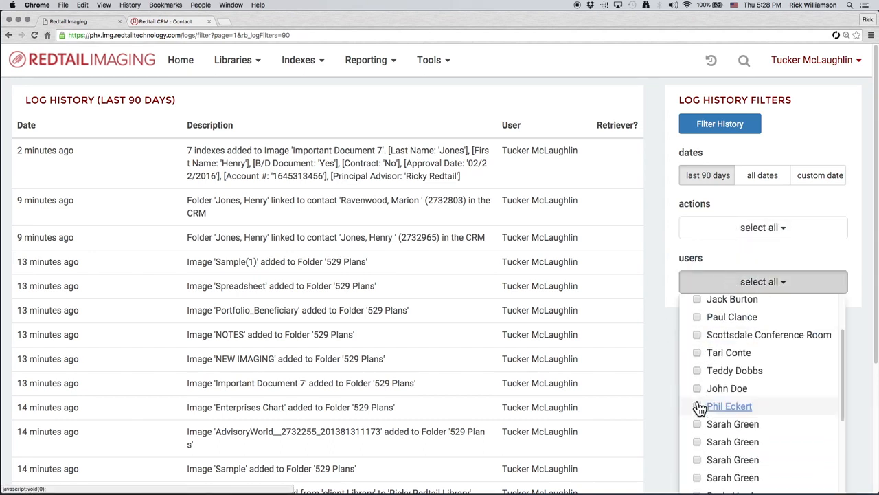
scroll(699, 408, up, 3)
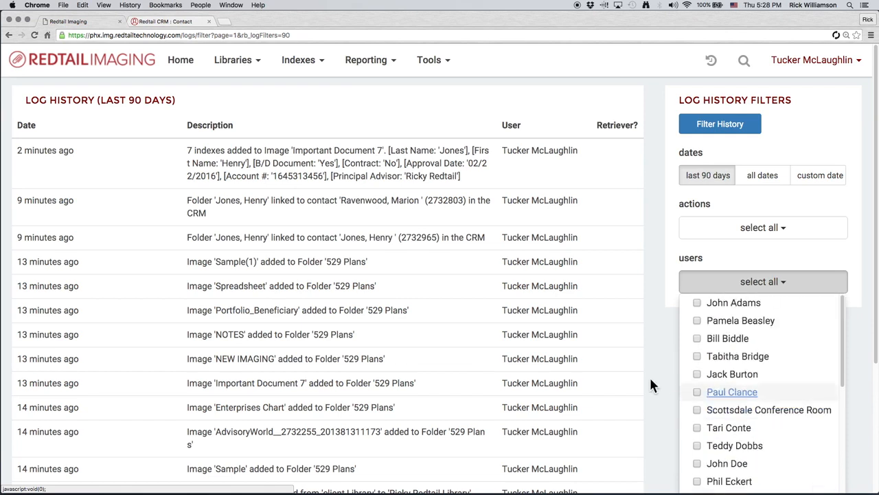
click(698, 304)
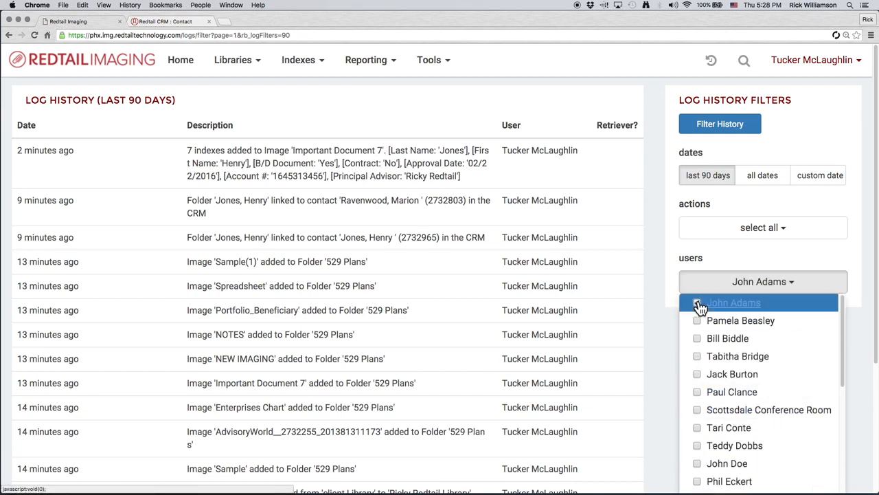
click(698, 304)
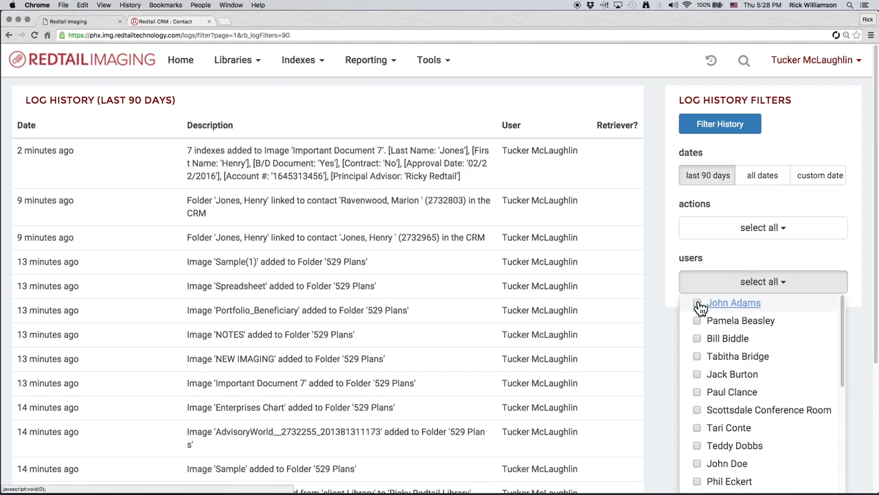
click(664, 345)
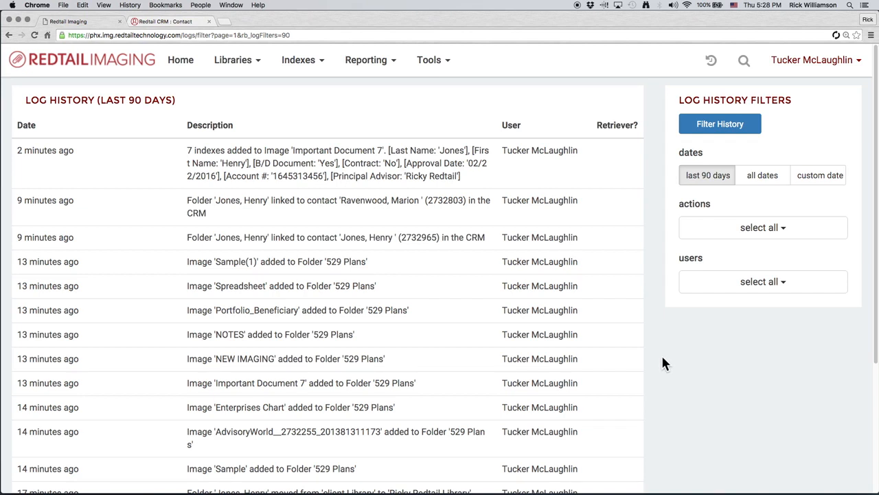
- Open the Images added report and zoom the chart into the period from late 2013 to 2016
click(375, 66)
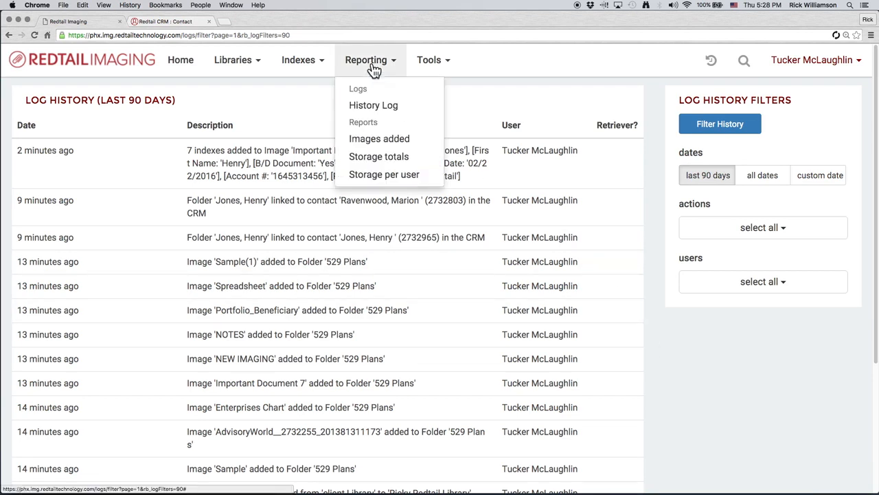
click(399, 140)
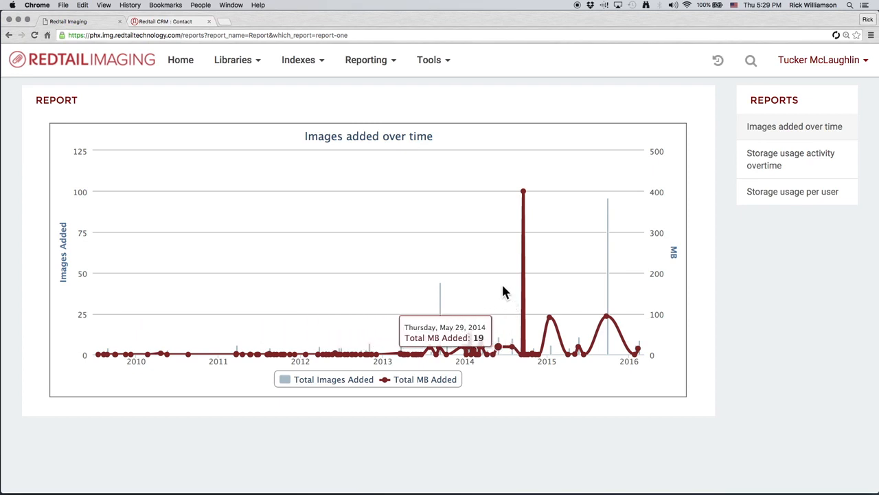
drag(502, 292, 684, 299)
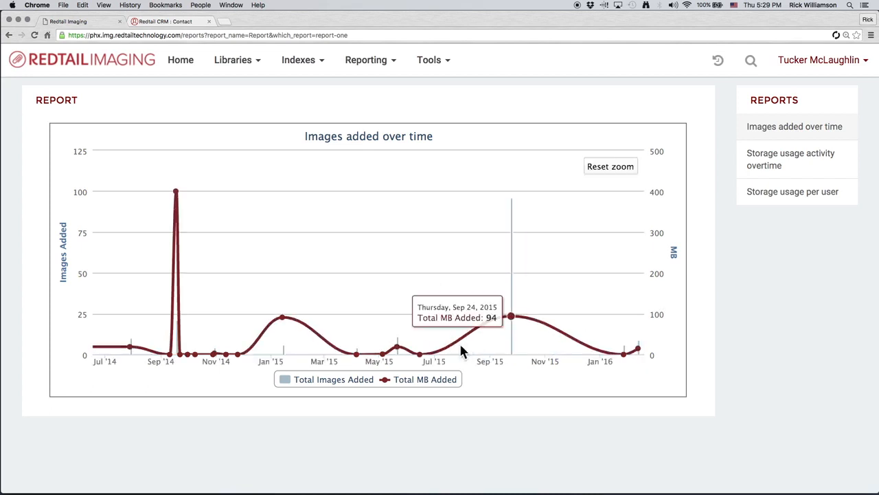
drag(494, 283, 677, 287)
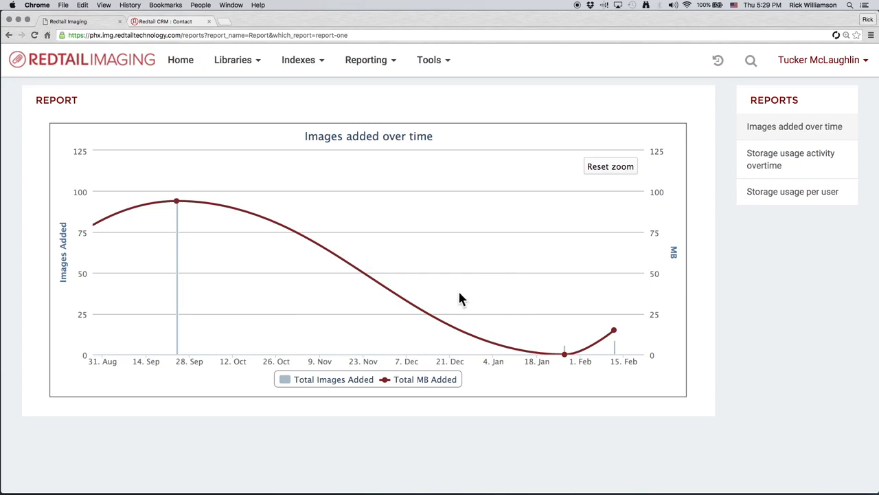
drag(432, 289, 701, 308)
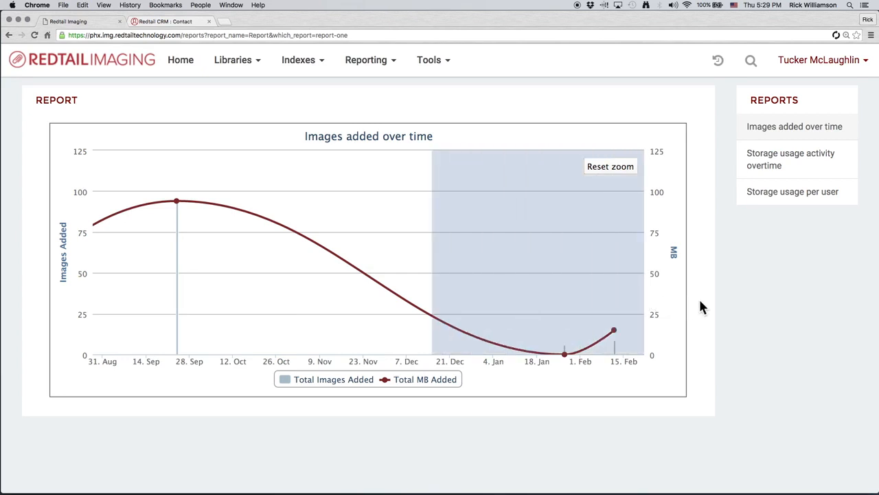
drag(700, 301, 685, 345)
drag(685, 345, 573, 307)
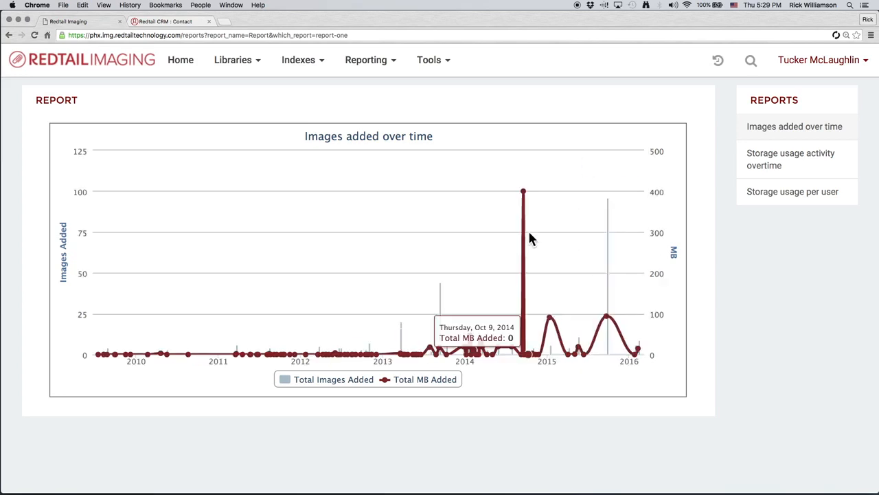
drag(449, 292, 626, 300)
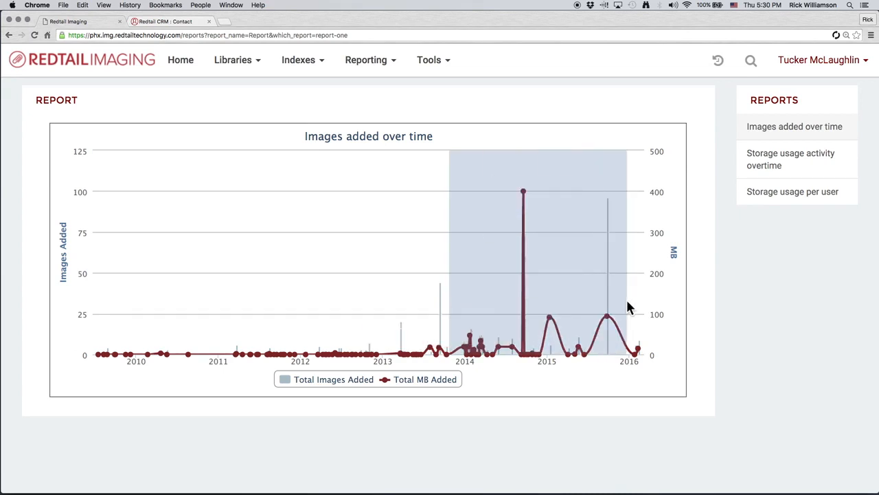
drag(627, 307, 631, 307)
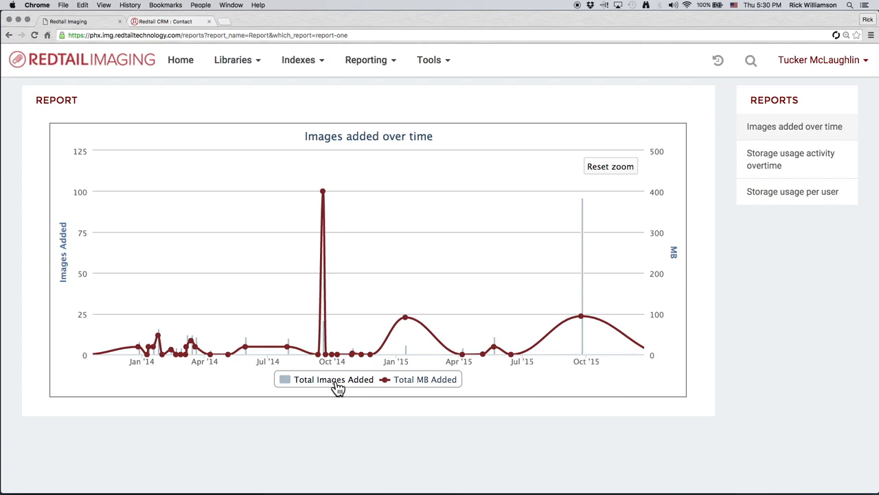
- Hide the Total MB Added series so the chart shows only total images added
click(284, 389)
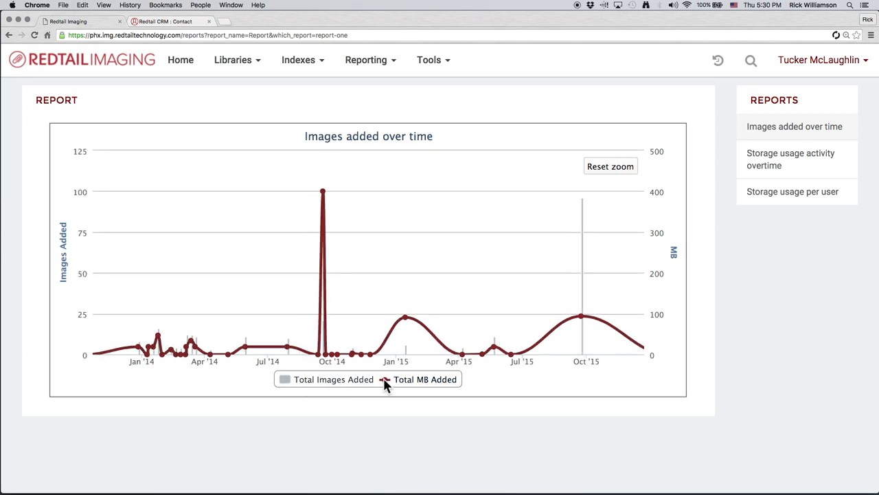
click(440, 384)
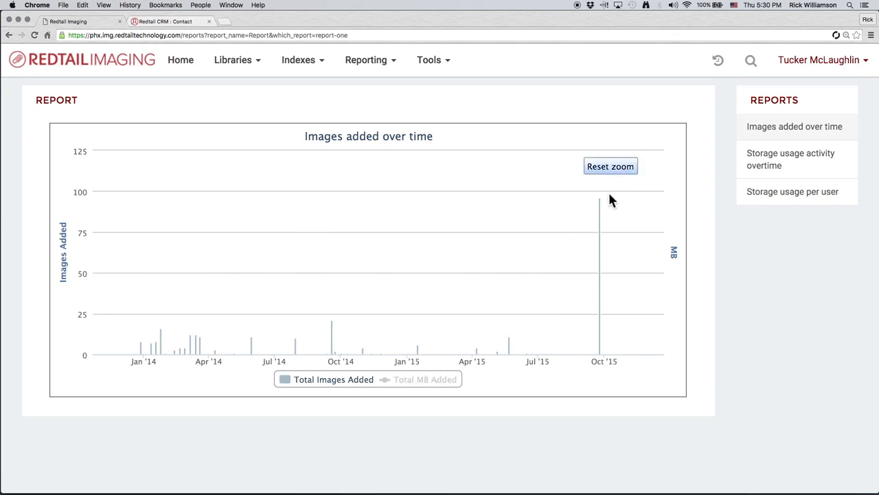
mouse_move(602, 228)
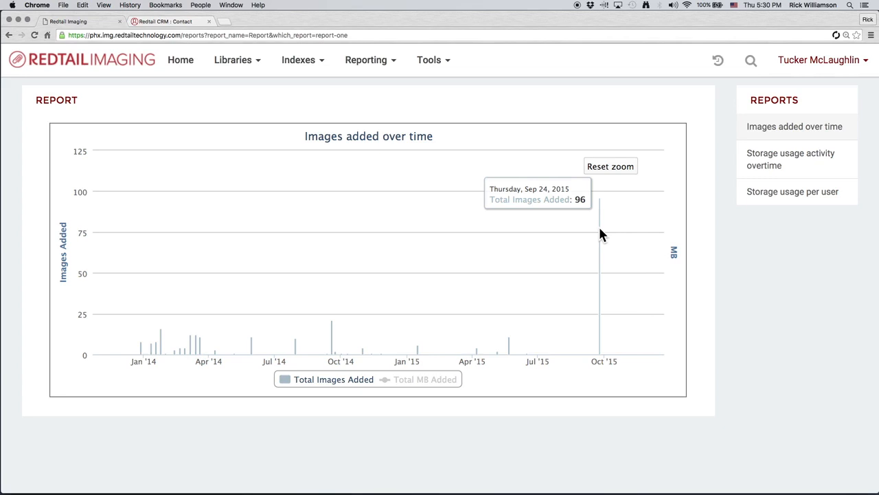
- Open the Storage usage activity overtime report, zoom into 2015 to 2016, and reset the zoom
click(393, 67)
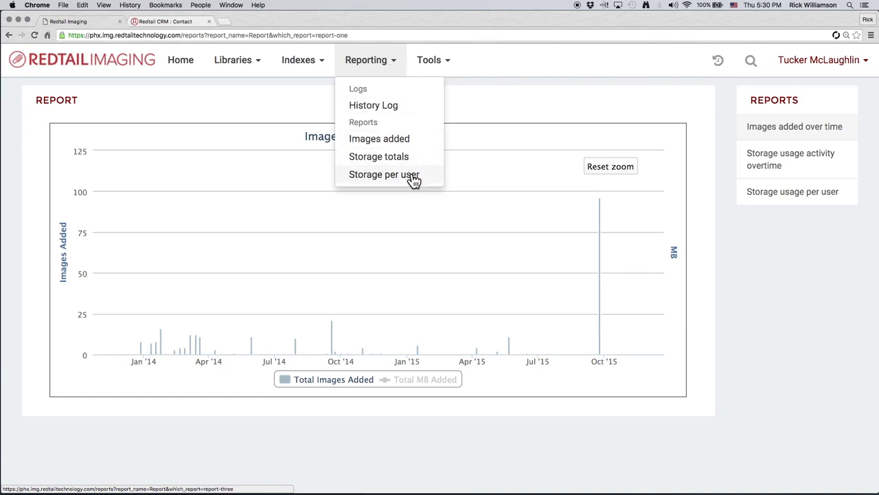
click(720, 194)
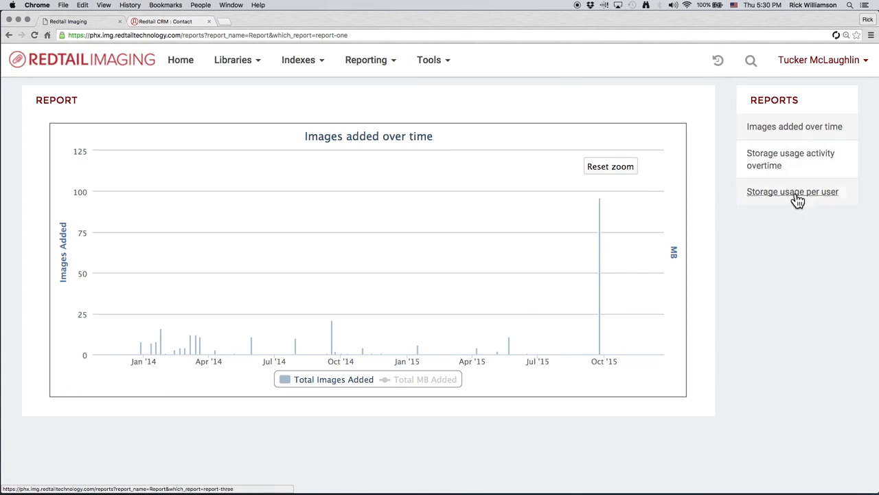
click(760, 165)
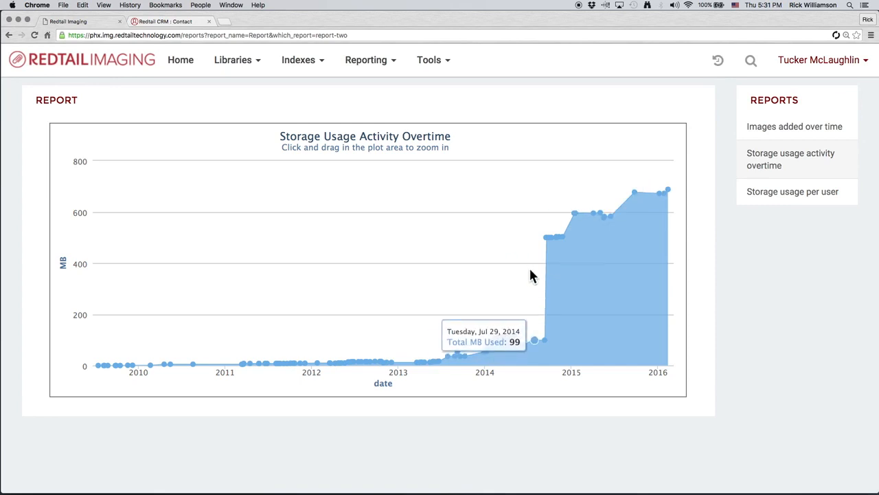
drag(531, 274, 677, 286)
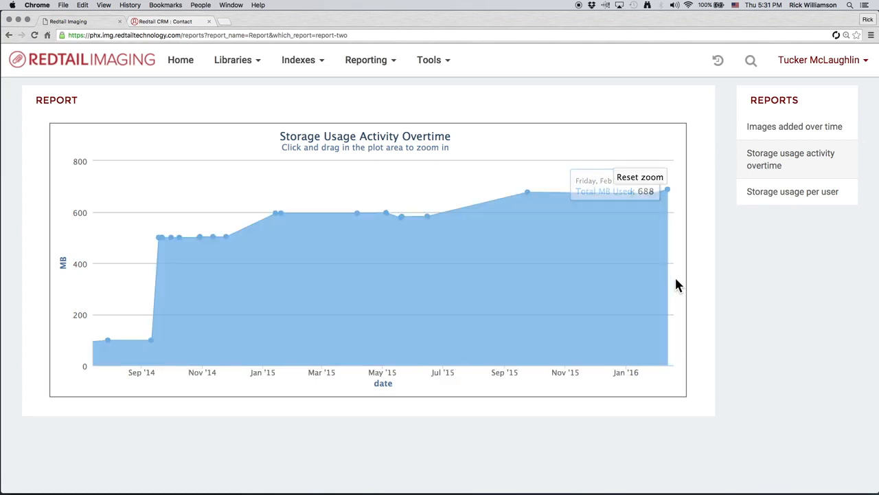
drag(377, 249, 671, 261)
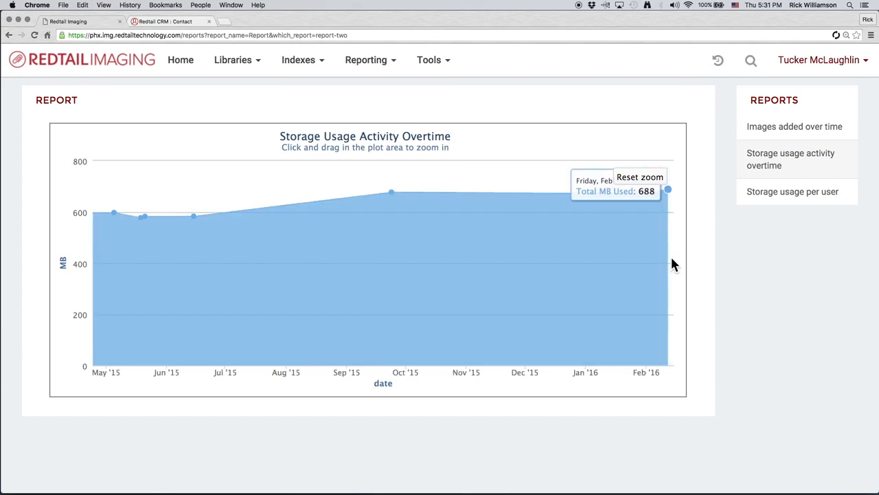
mouse_move(389, 195)
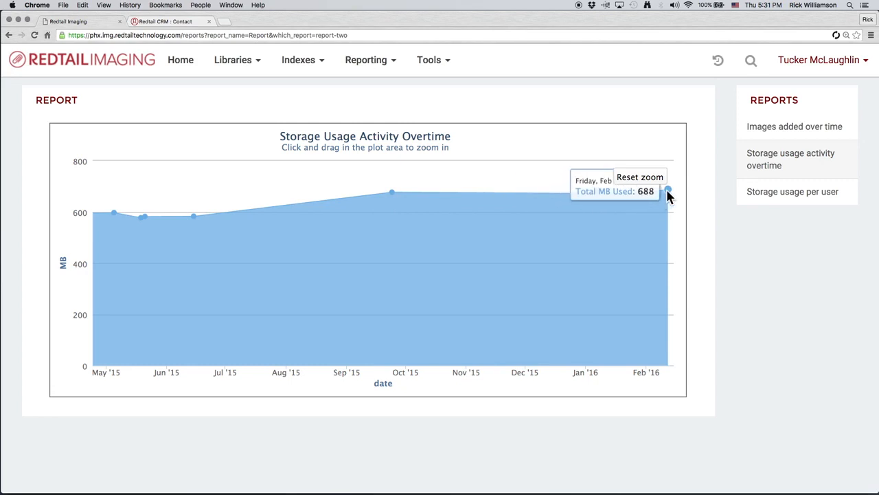
click(640, 177)
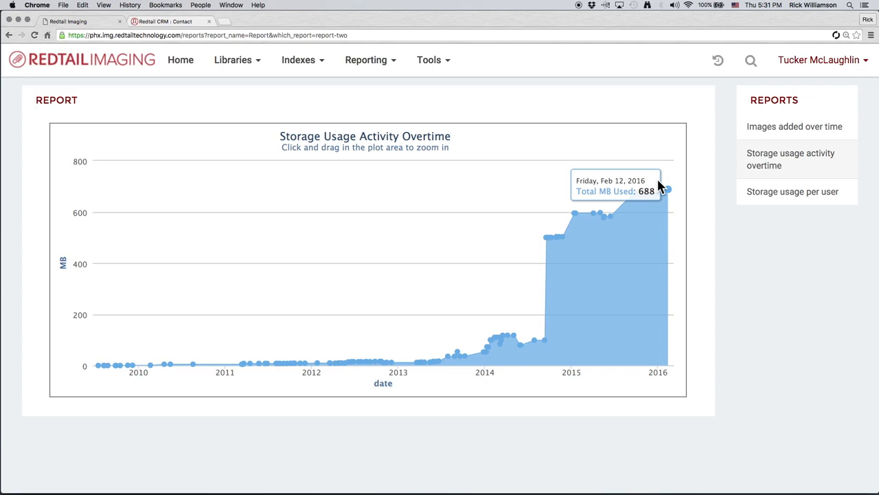
- Open the Storage usage per user report and expand the Tools menu
click(766, 199)
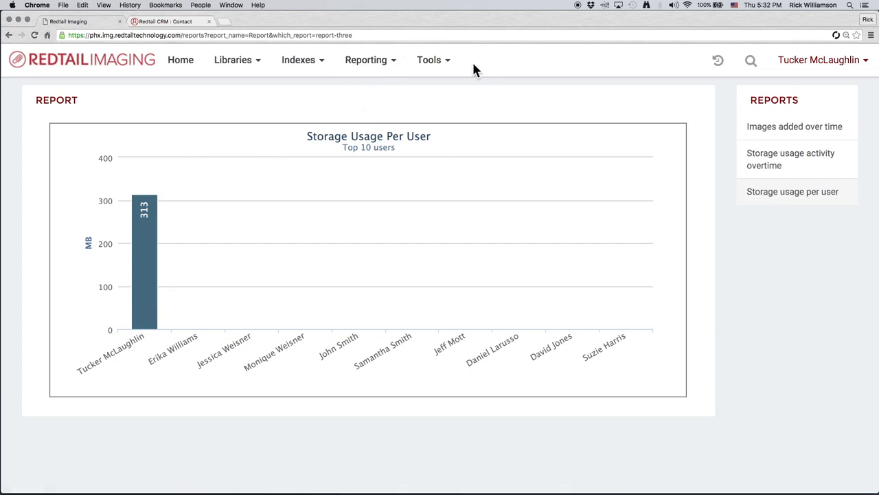
click(444, 72)
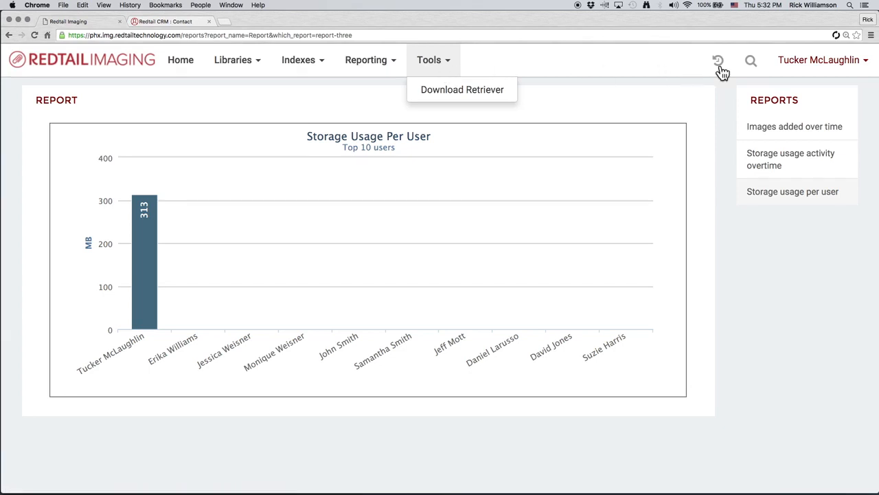
- Open the recent events window, switch to its folders list, and close it
click(719, 61)
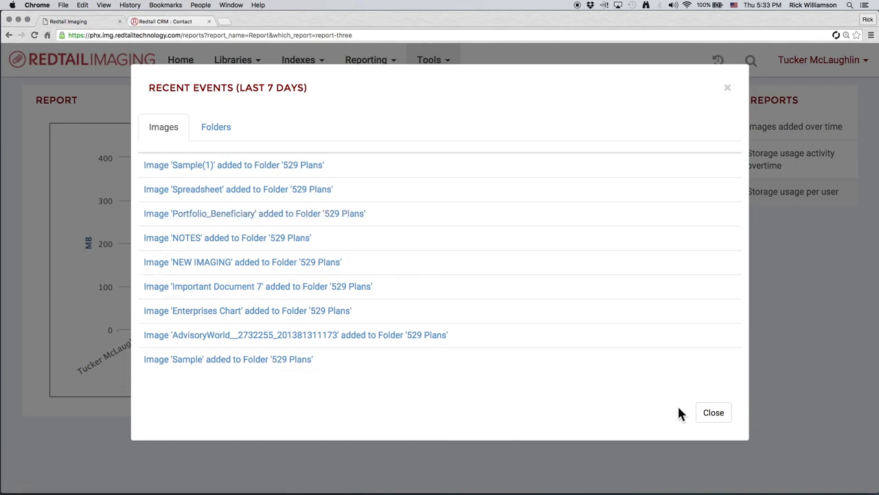
click(225, 133)
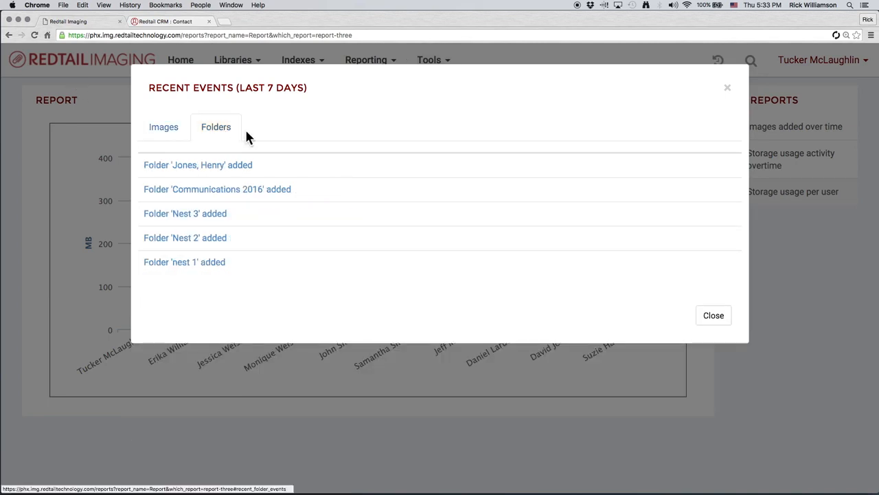
click(720, 320)
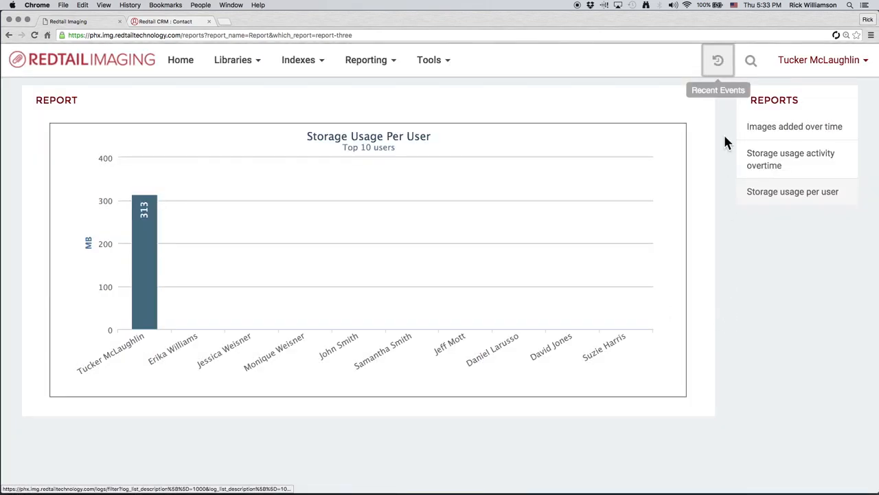
- Search folders and images for Document
click(752, 65)
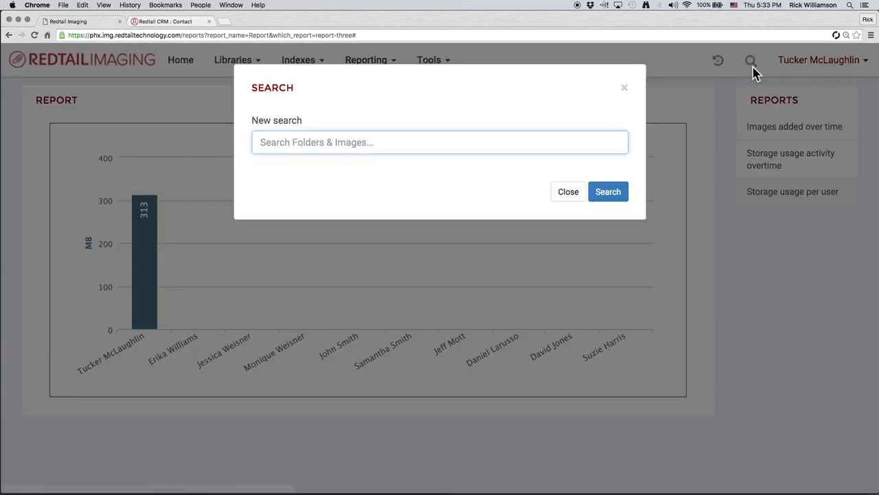
click(454, 141)
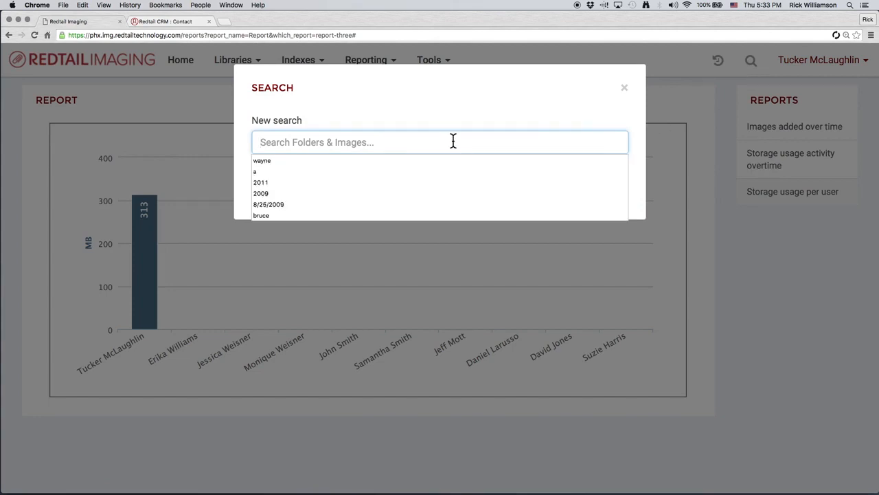
text(Document)
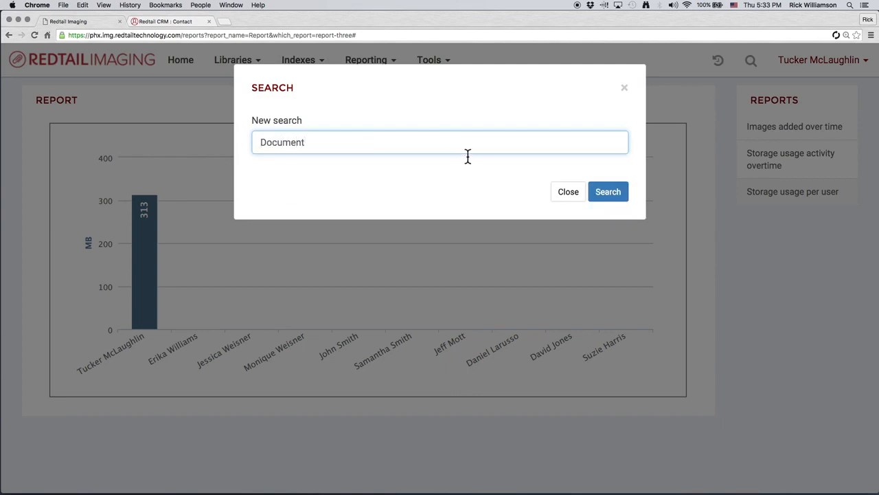
click(613, 200)
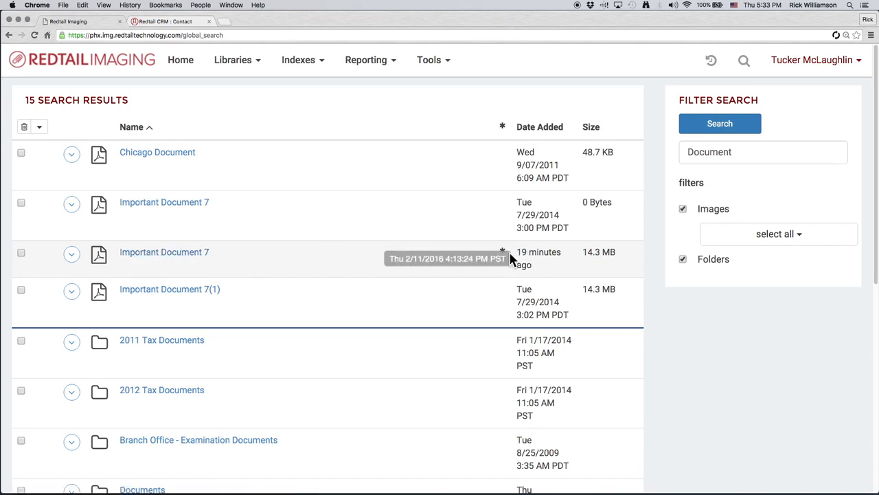
- Exclude folders from the search filters and rerun the Document search
mouse_move(539, 254)
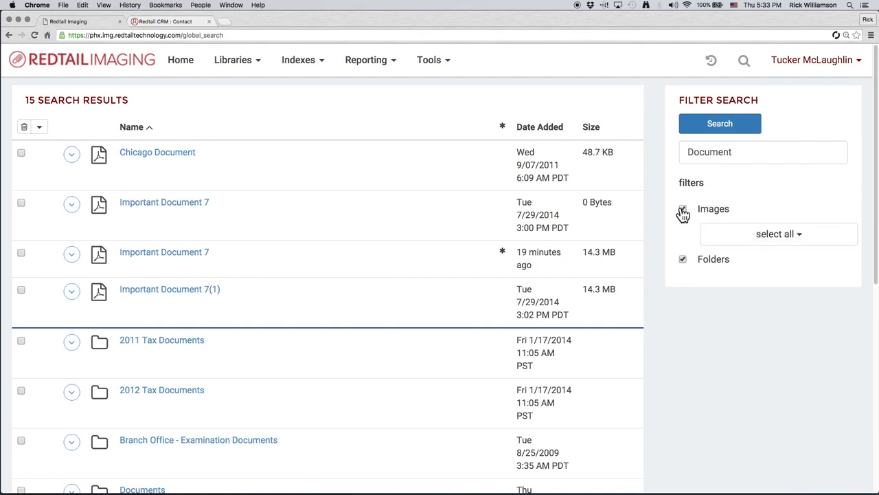
click(684, 260)
click(721, 124)
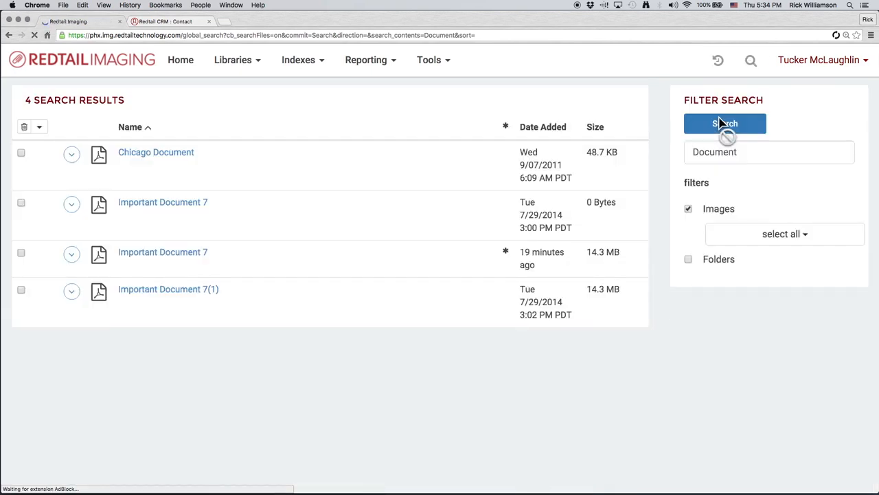
- Browse the list of file types available in the image filter and close it without selecting any
click(799, 237)
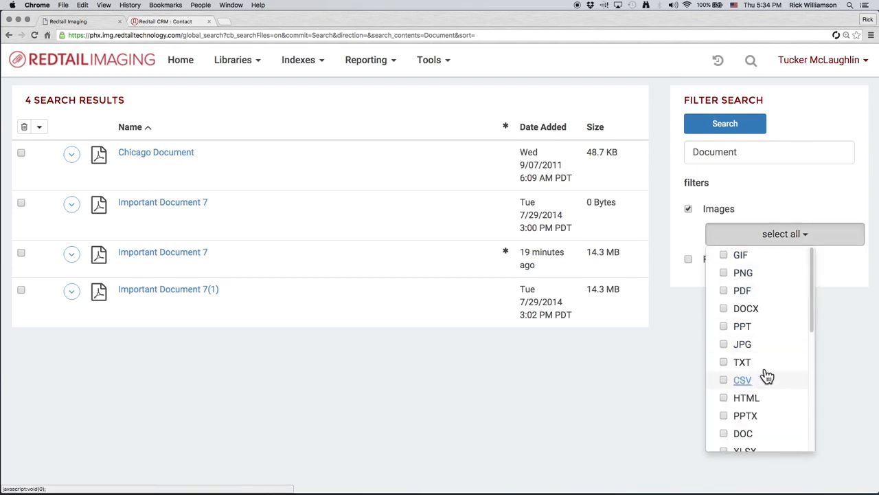
scroll(772, 386, down, 1)
scroll(782, 397, down, 5)
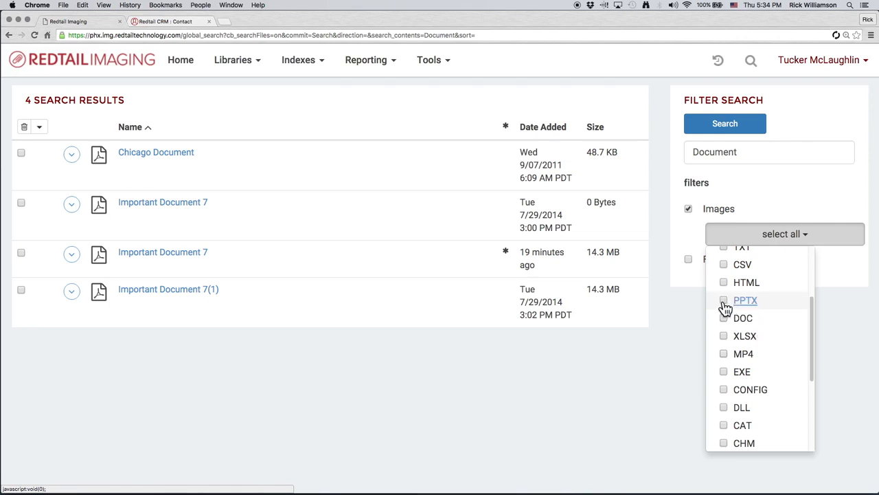
scroll(726, 310, up, 2)
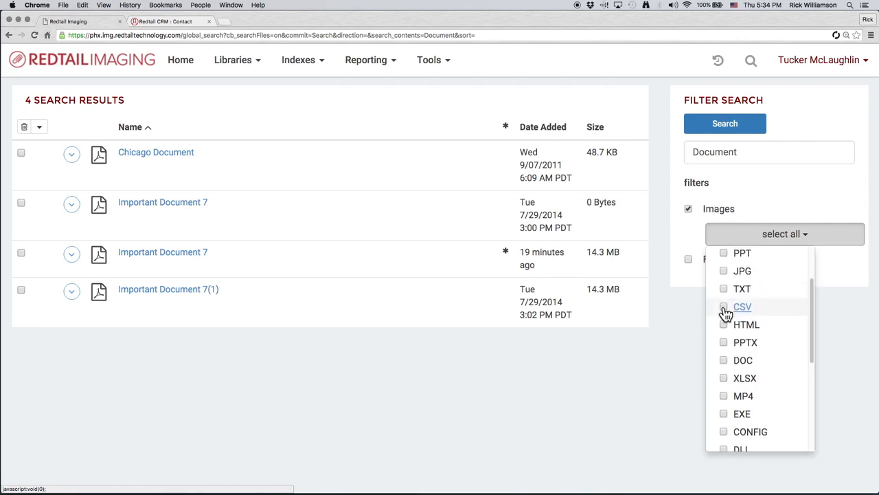
scroll(722, 310, up, 3)
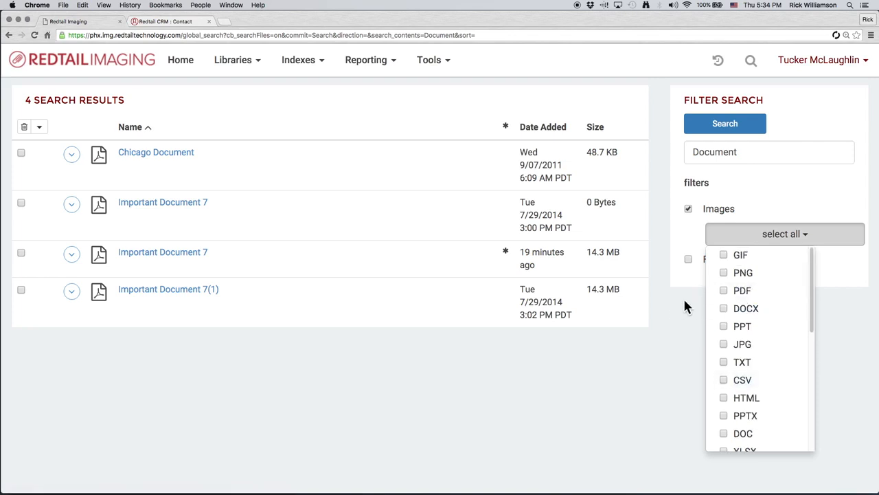
click(686, 306)
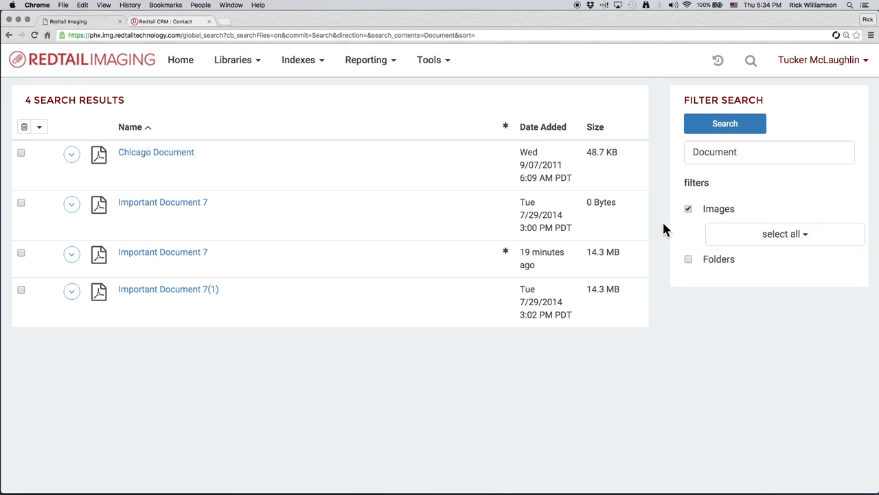
- Open the account menu, dismiss it, and return to the home page
click(823, 62)
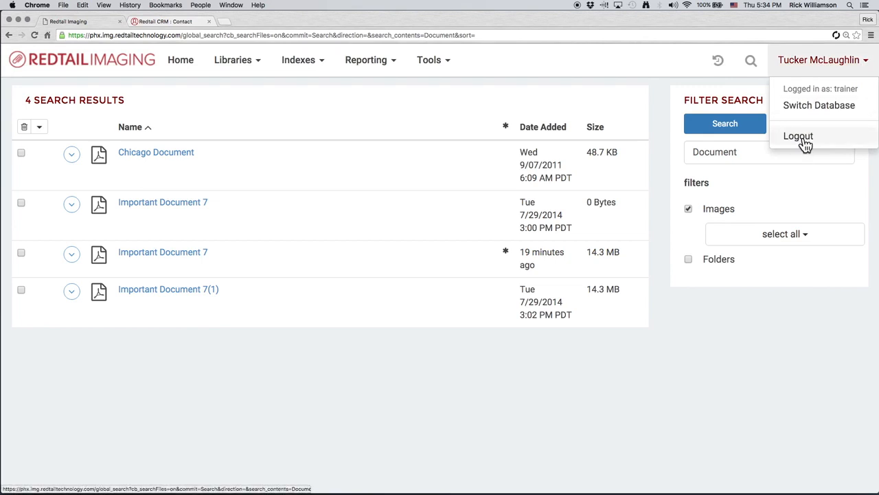
click(690, 290)
click(130, 68)
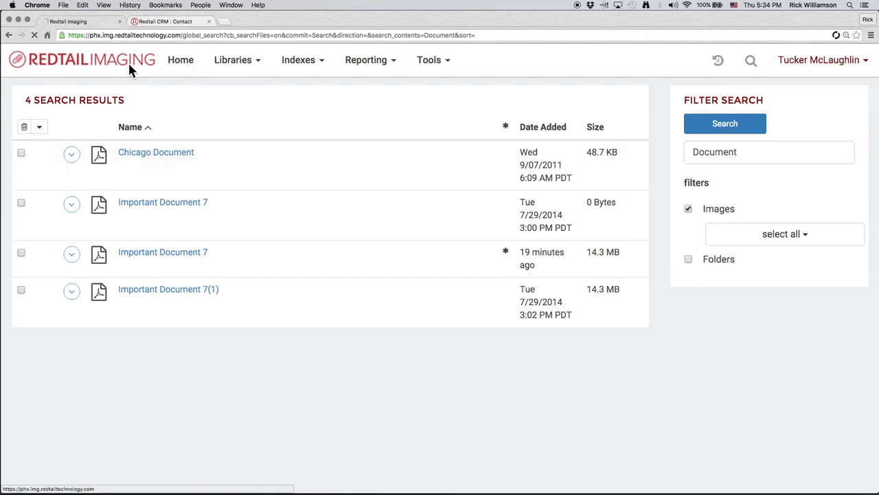